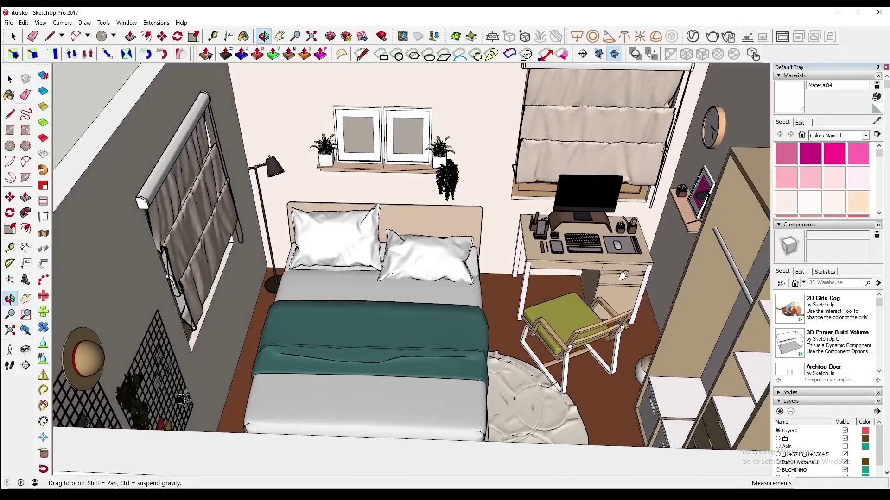
mouse_move(623, 277)
left_mouse_down()
mouse_move(605, 283)
mouse_move(563, 271)
left_mouse_up()
mouse_move(706, 289)
left_mouse_down()
mouse_move(723, 308)
mouse_move(579, 319)
left_mouse_up()
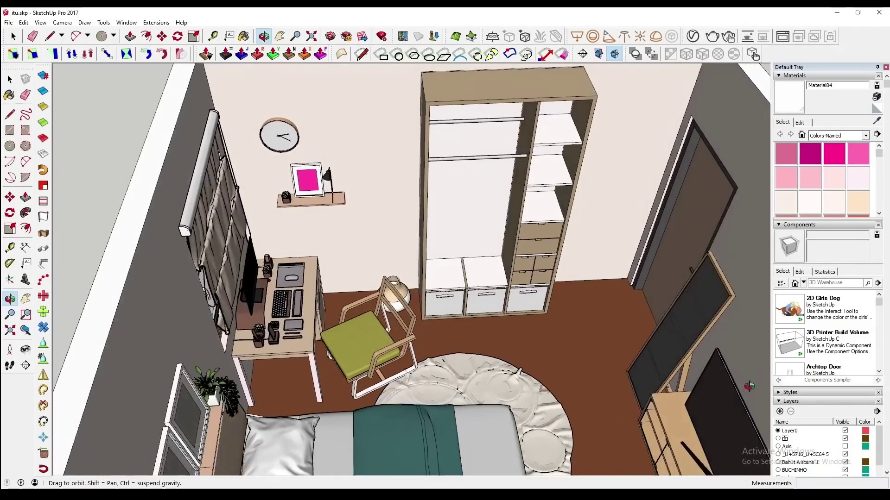
key("space")
mouse_move(579, 320)
middle_mouse_down()
mouse_move(526, 317)
mouse_move(614, 353)
mouse_move(546, 352)
mouse_move(602, 336)
middle_mouse_up()
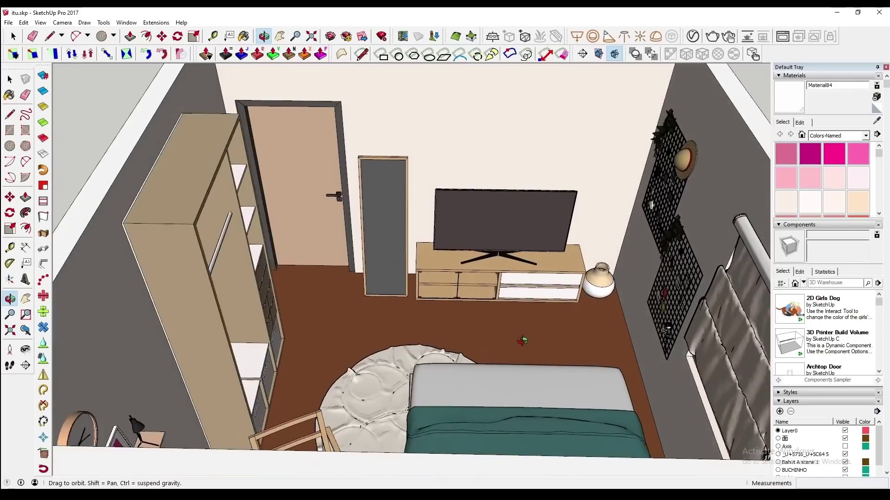
middle_click_drag(601, 335, 436, 442)
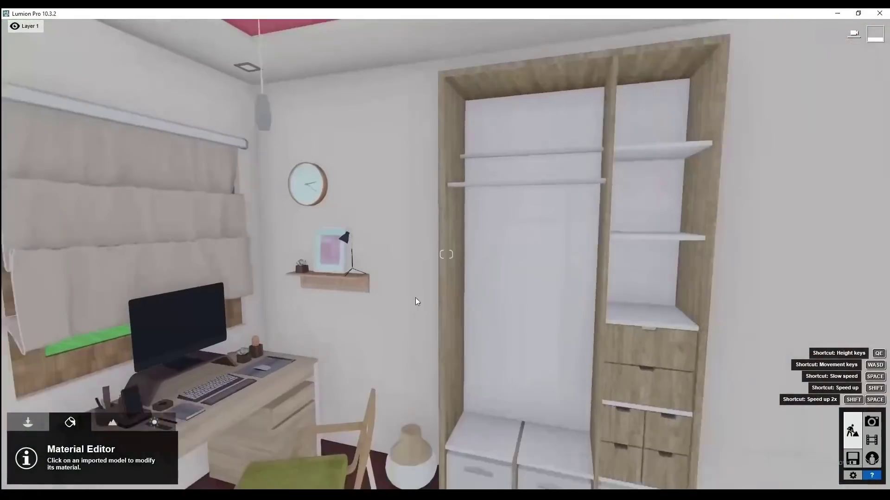
- Give the walls Polii Plaster 35 2k with slight weathering
left_click(432, 308)
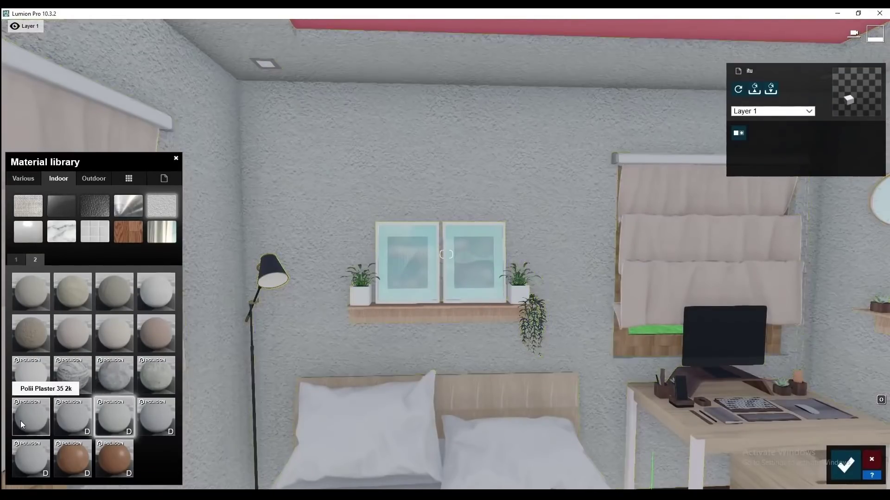
left_click(37, 424)
left_click(102, 405)
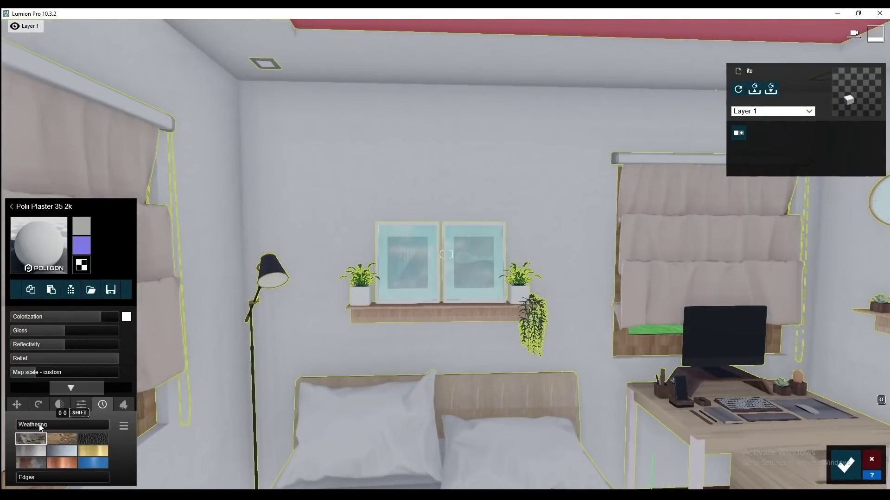
left_click_drag(39, 427, 29, 426)
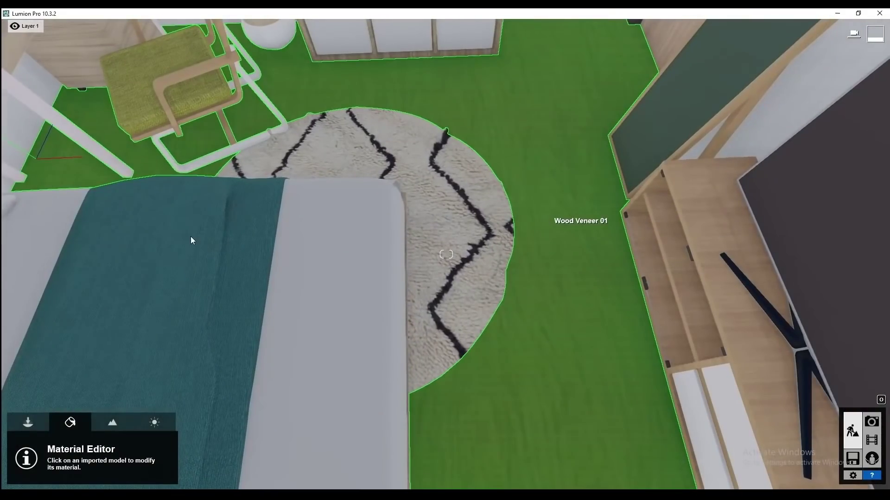
- Apply Polii Wood Planks 32 3k boards to the floor
left_click(549, 217)
left_click(128, 232)
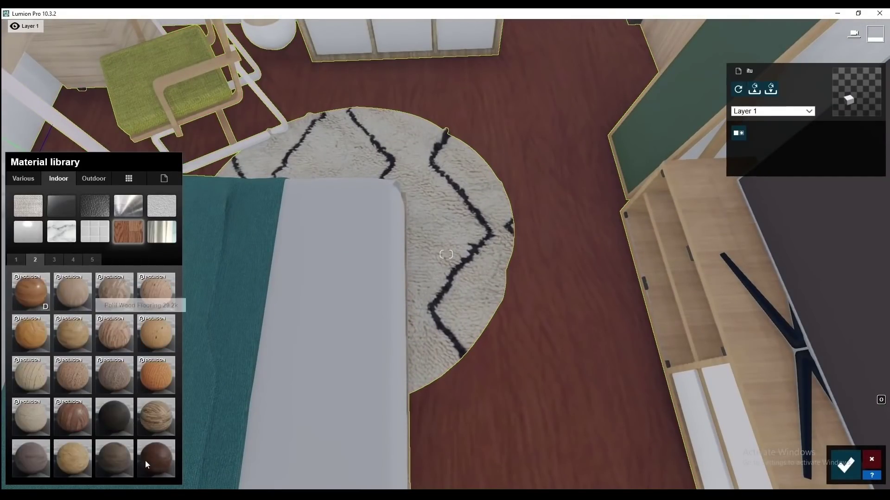
left_click(74, 417)
left_click(79, 421)
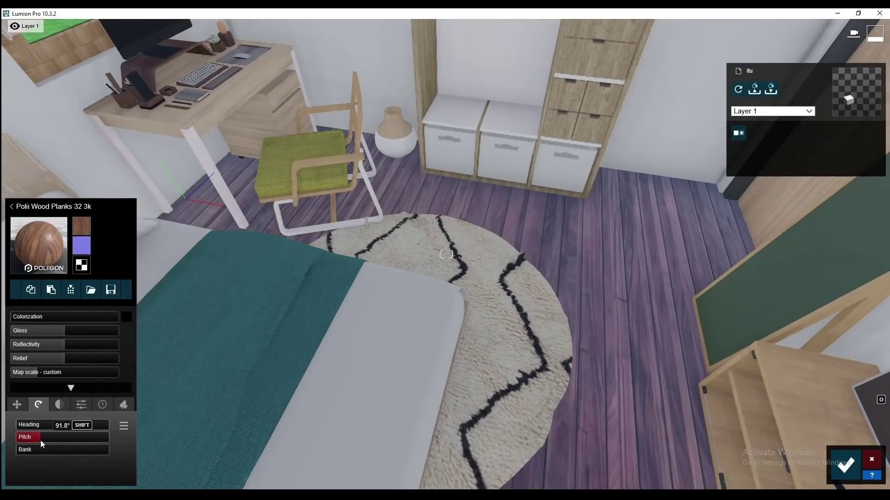
left_click(102, 404)
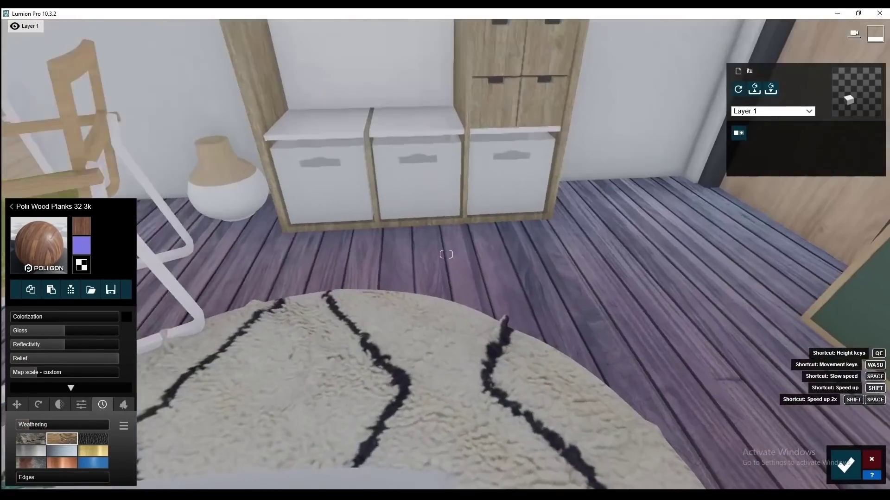
right_click_drag(278, 371, 207, 345)
left_click(846, 466)
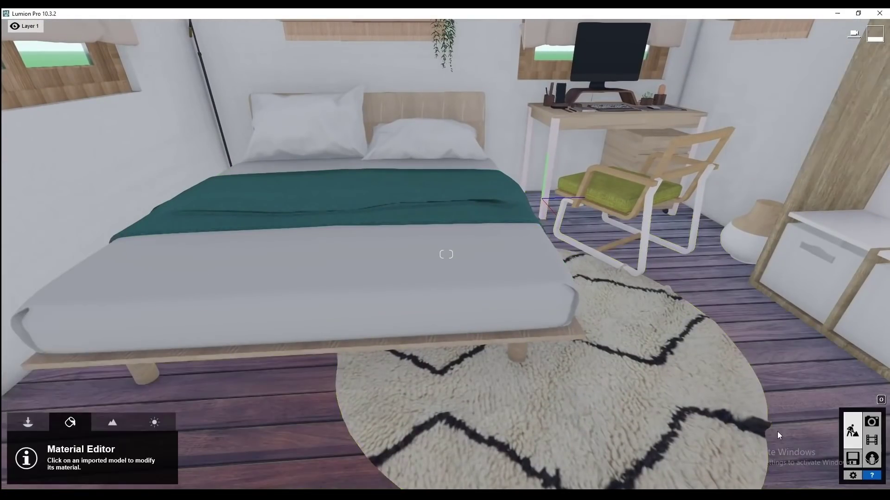
right_click_drag(669, 342, 556, 301)
right_click_drag(668, 341, 463, 342)
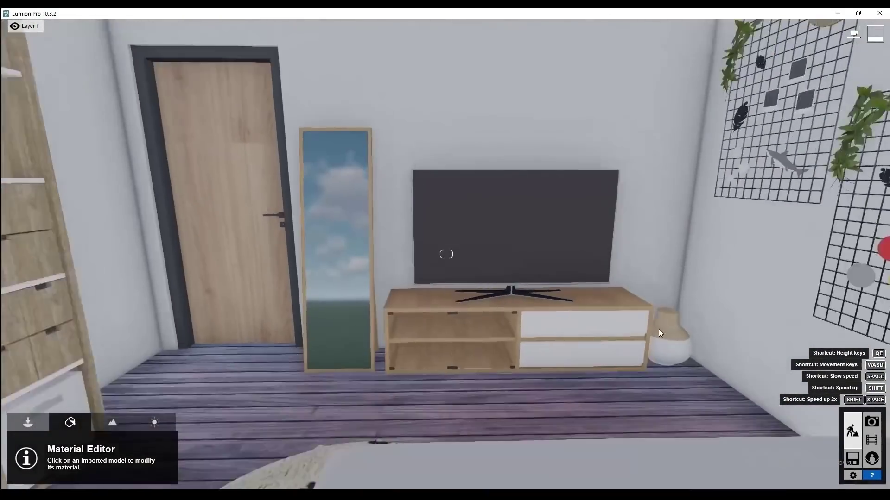
- Make the mirror Indoor Chrome
left_click(313, 232)
left_click(35, 259)
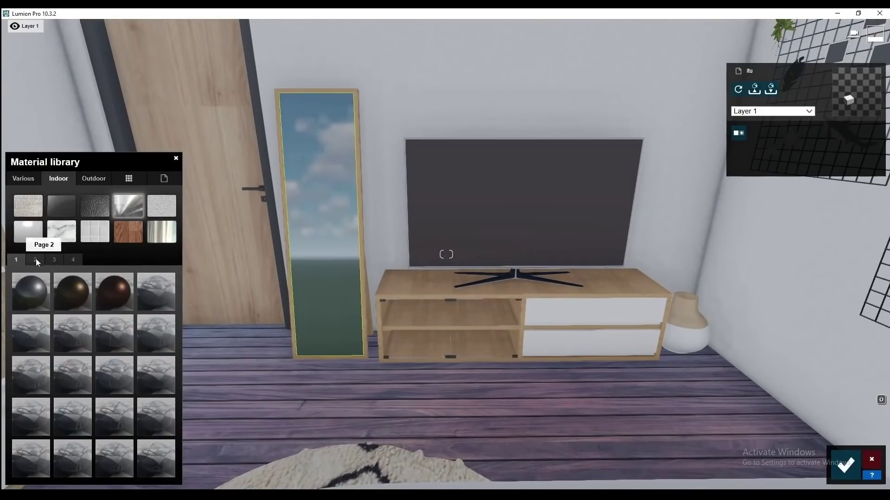
left_click(154, 417)
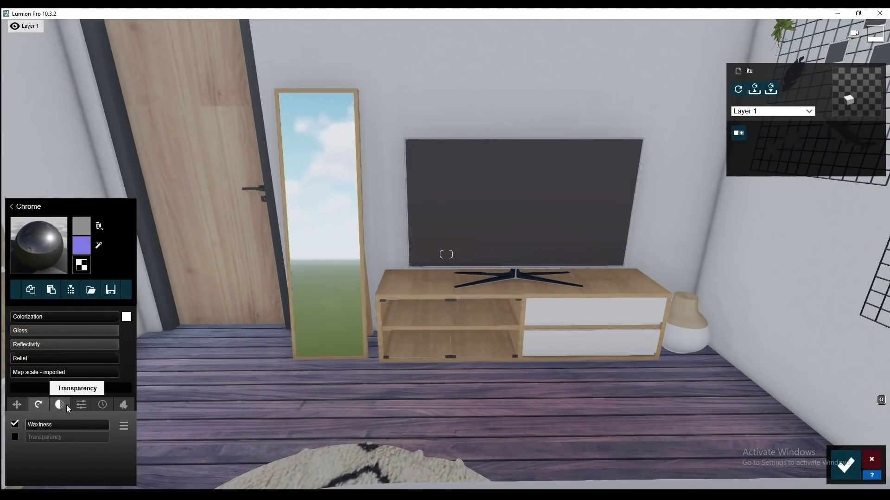
left_click(15, 437)
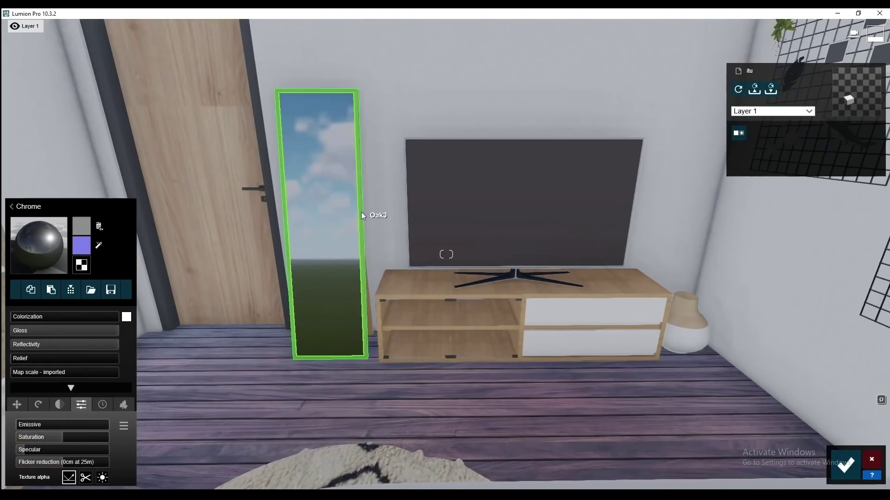
right_click_drag(363, 212, 372, 248)
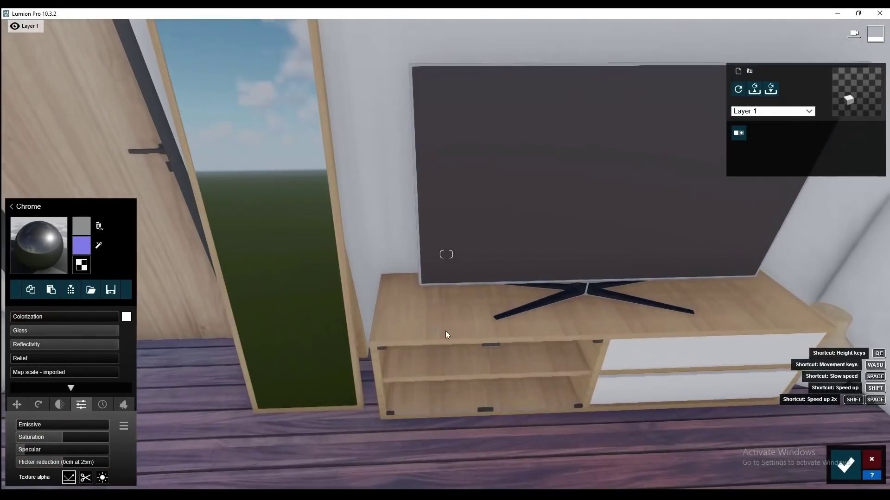
- Apply Polii Wood Fine 013 VAR1 3K to the TV stand
left_click(446, 331)
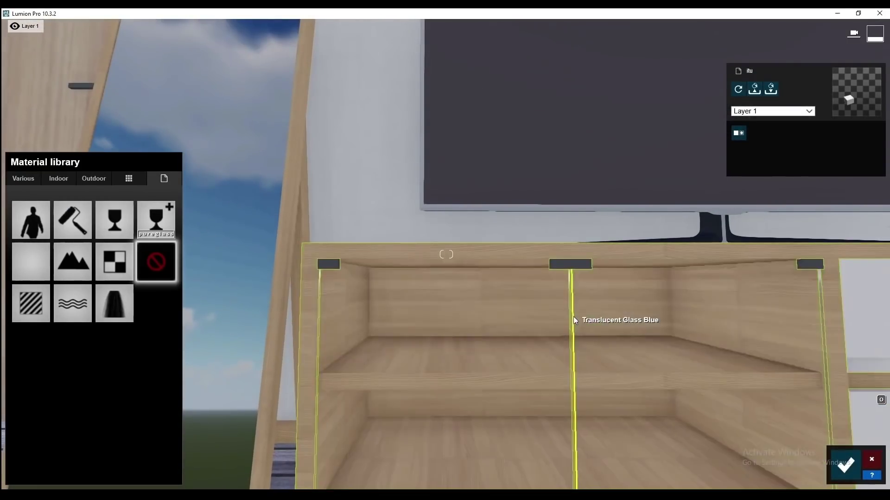
left_click(58, 179)
left_click(128, 232)
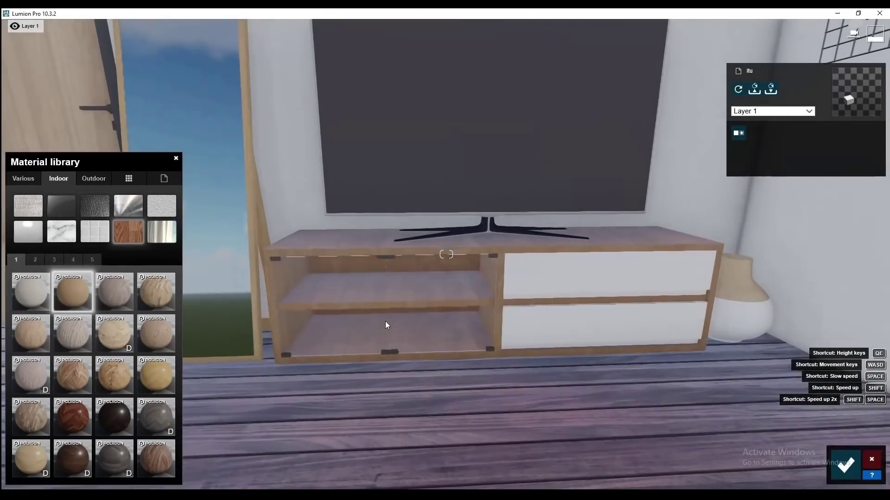
left_click(63, 354)
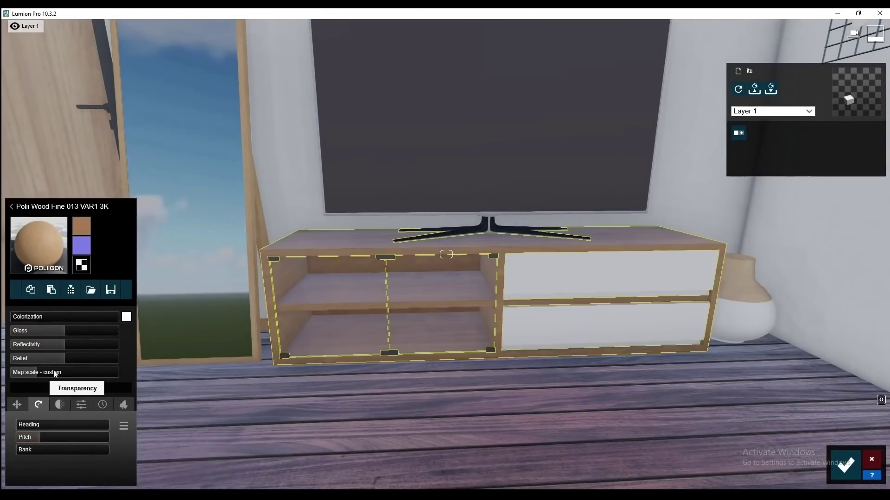
left_click(102, 404)
- Try a dark metal on the glass shelf fronts, then settle on Plastic Glossy 007
left_click(279, 303)
left_click(58, 177)
left_click(128, 205)
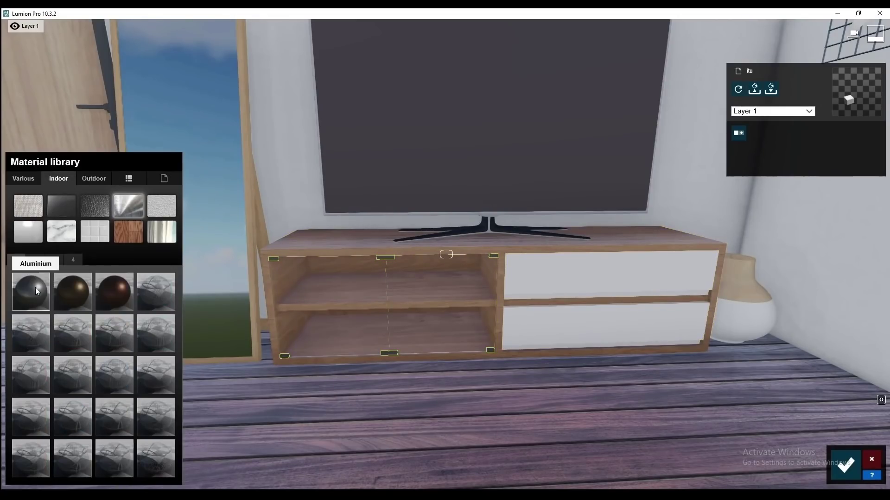
left_click(54, 259)
left_click(157, 455)
scroll(483, 267, "up", 5)
scroll(638, 256, "down", 5)
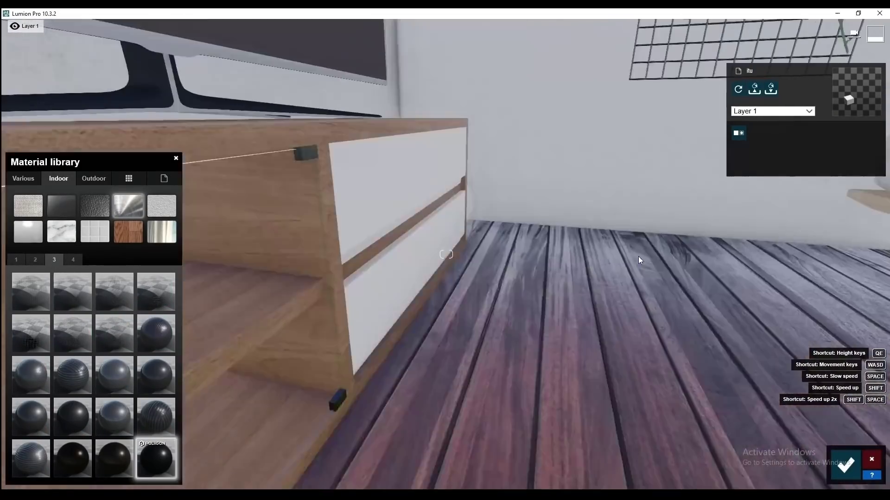
scroll(638, 257, "up", 5)
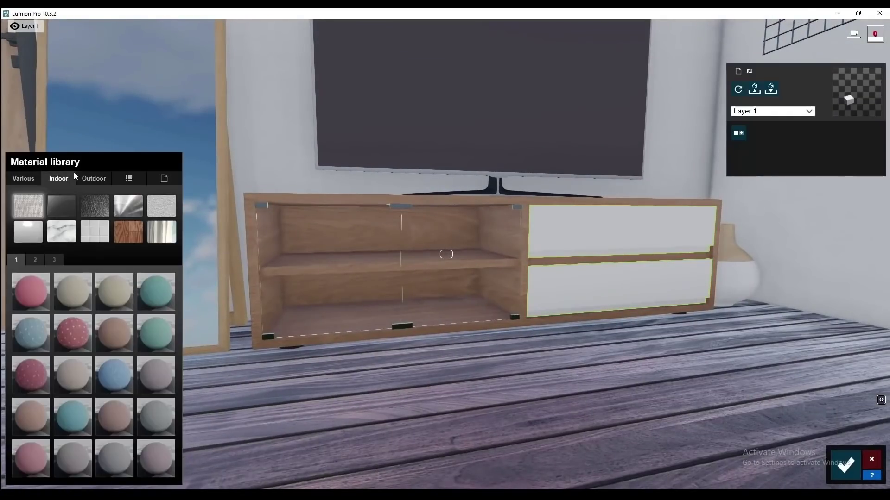
left_click(27, 231)
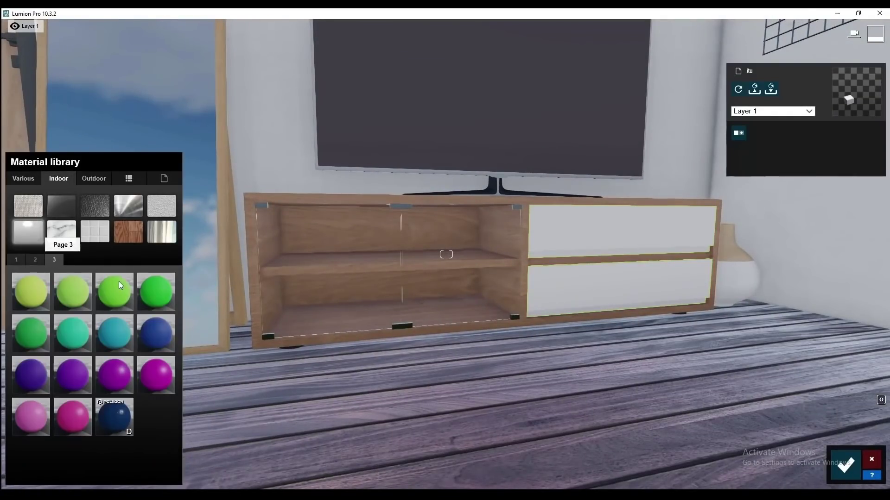
left_click(162, 380)
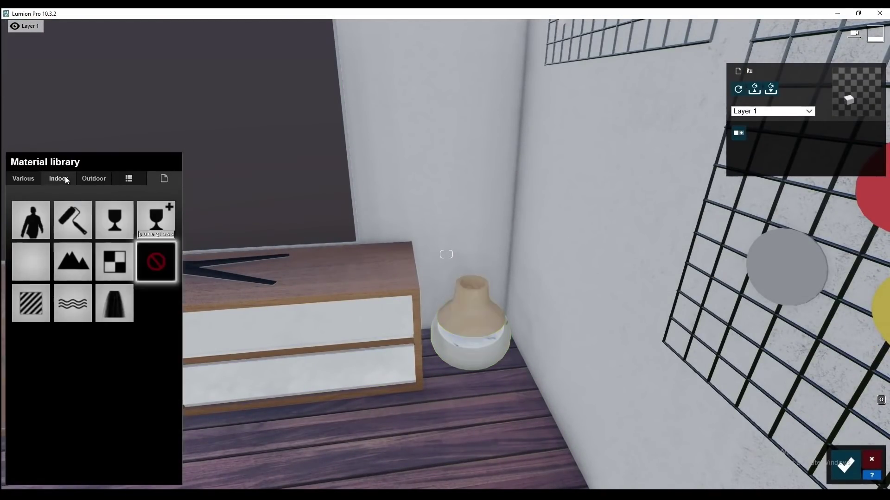
- Try Polii Fabric Wicker 001 2k and WeaveCouch 001 2K on the vase
left_click(65, 179)
left_click(35, 259)
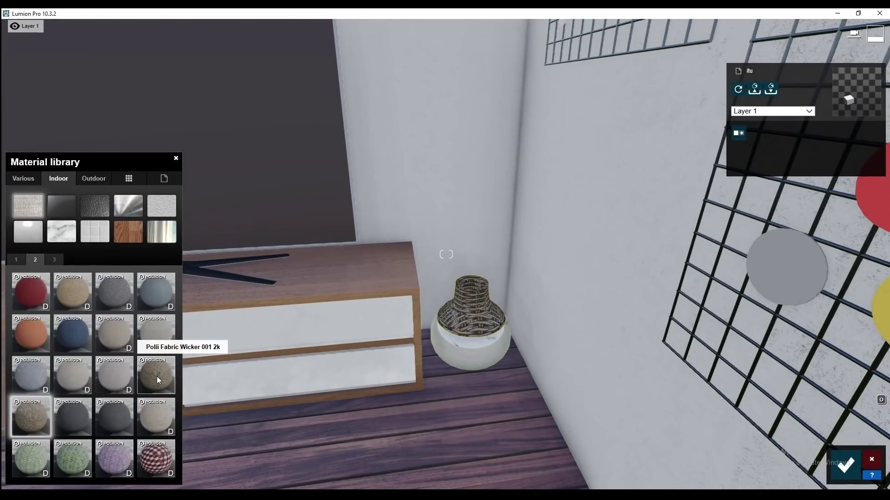
left_click(156, 376)
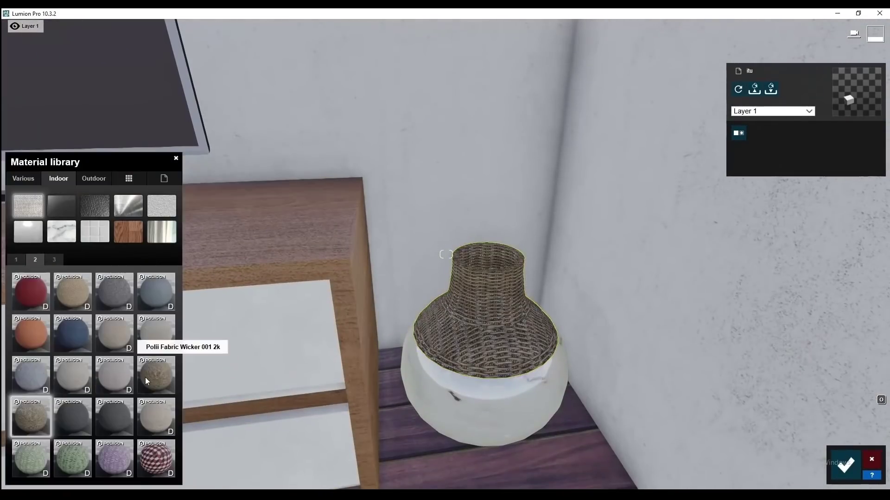
left_click(145, 381)
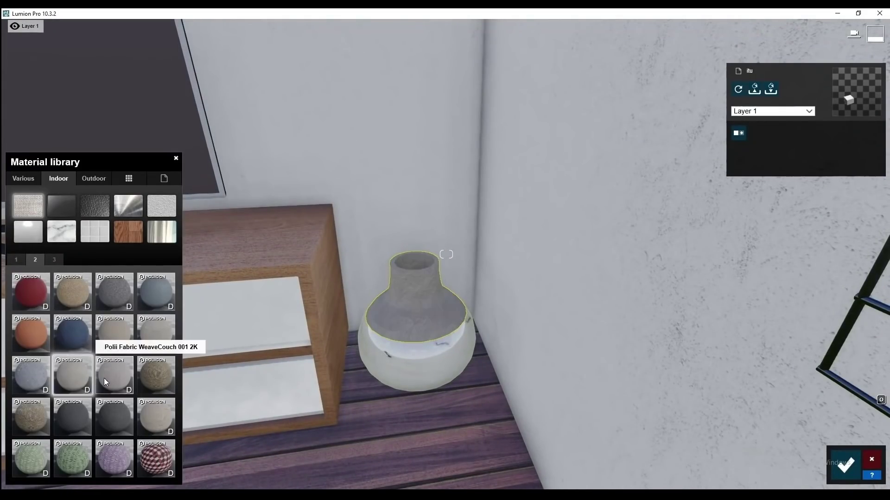
left_click(105, 381)
key("s")
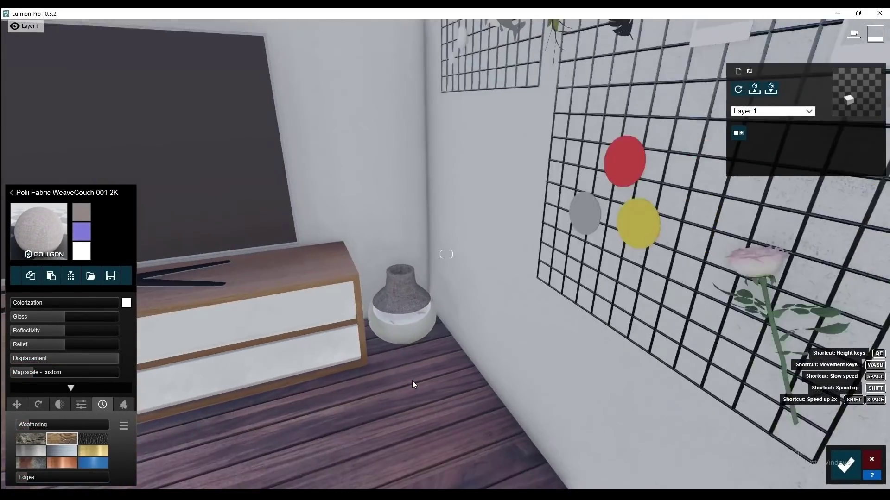
right_click_drag(465, 308, 513, 256)
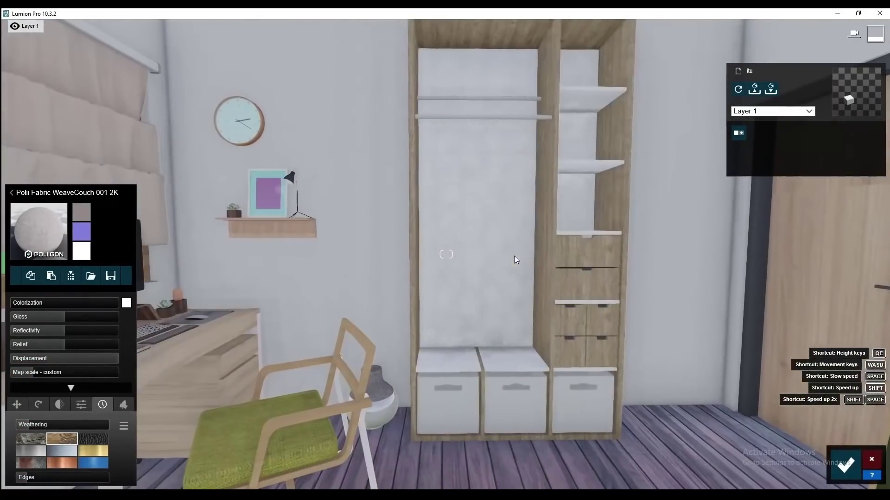
- Apply Polii Wood Fine 013 VAR1 3K to the wardrobe frame
left_click(513, 256)
key("s")
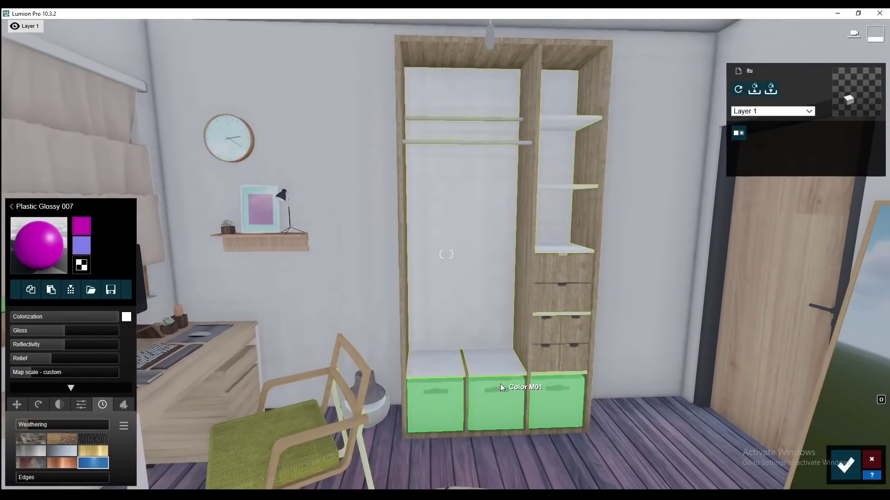
left_click(501, 388)
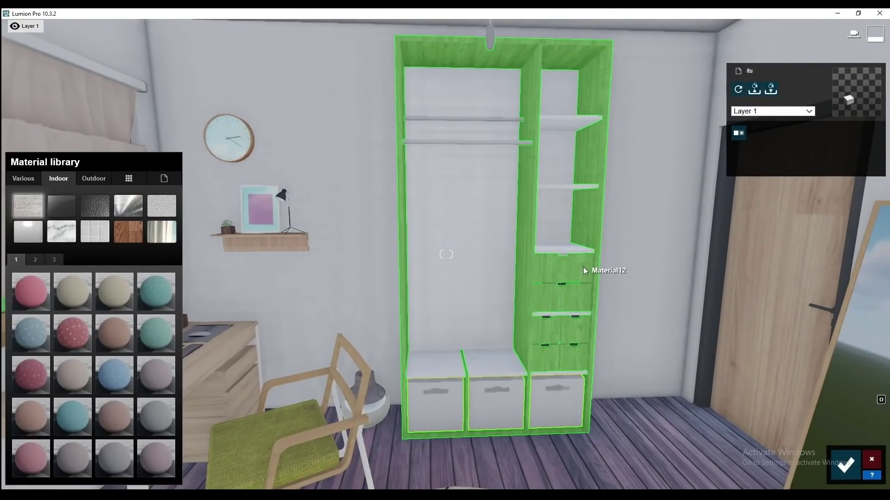
left_click(583, 271)
left_click(128, 231)
left_click(33, 283)
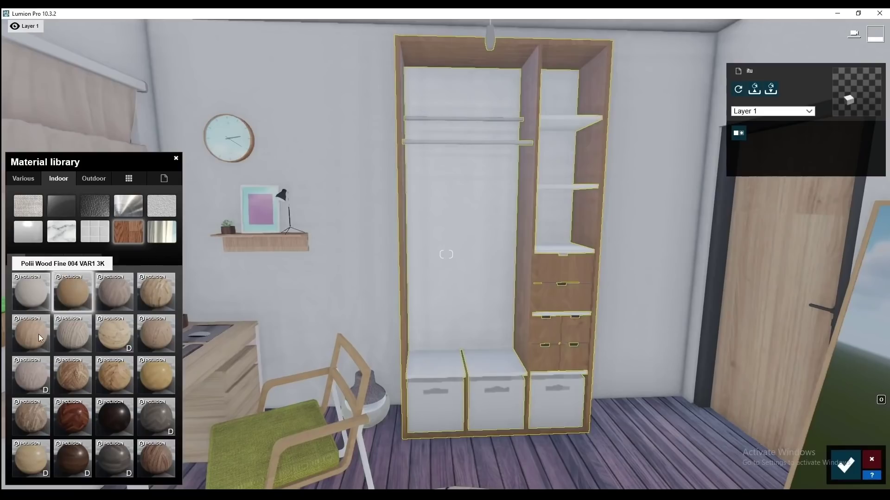
left_click(37, 261)
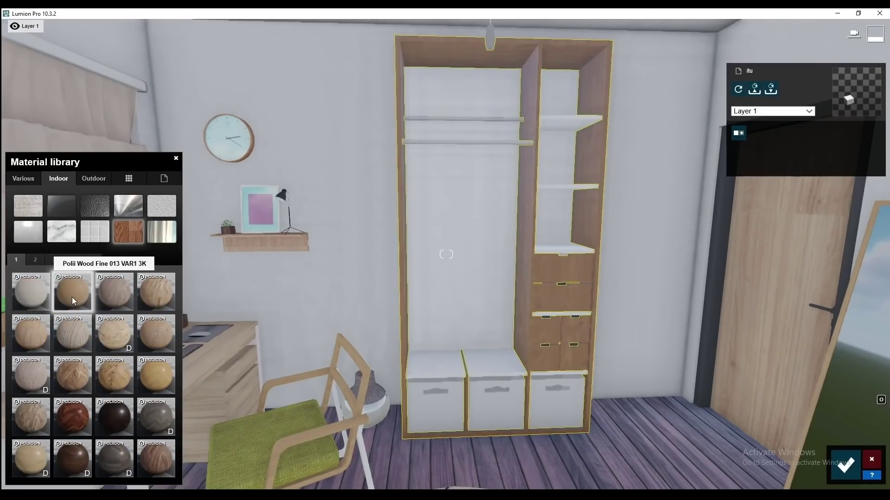
left_click(73, 292)
left_click(463, 208)
- Give the hanging rods a metal and the storage boxes white-tinted Polii Fabric Wicker 001 2k
left_click(463, 119)
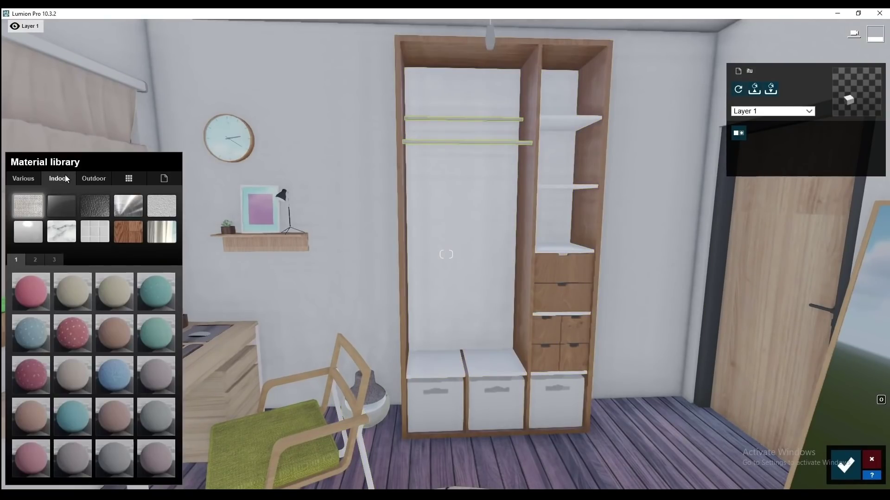
left_click(128, 205)
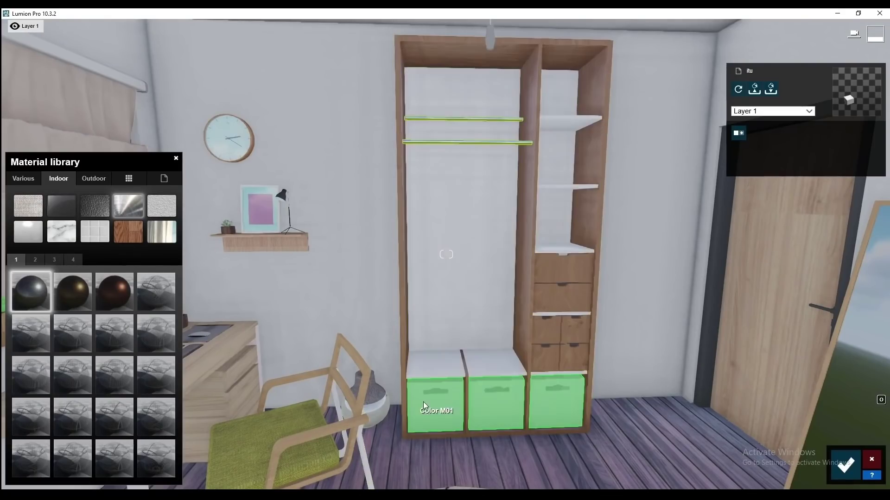
left_click(436, 403)
left_click(54, 261)
left_click(109, 366)
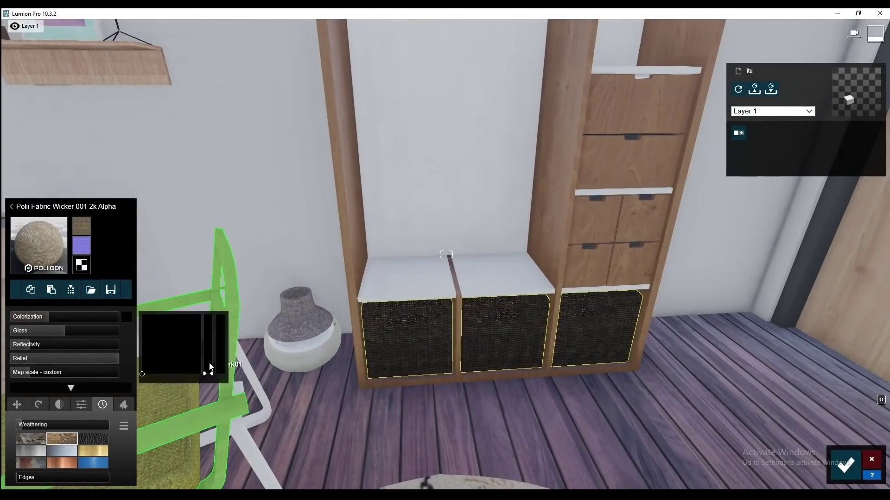
left_click(87, 318)
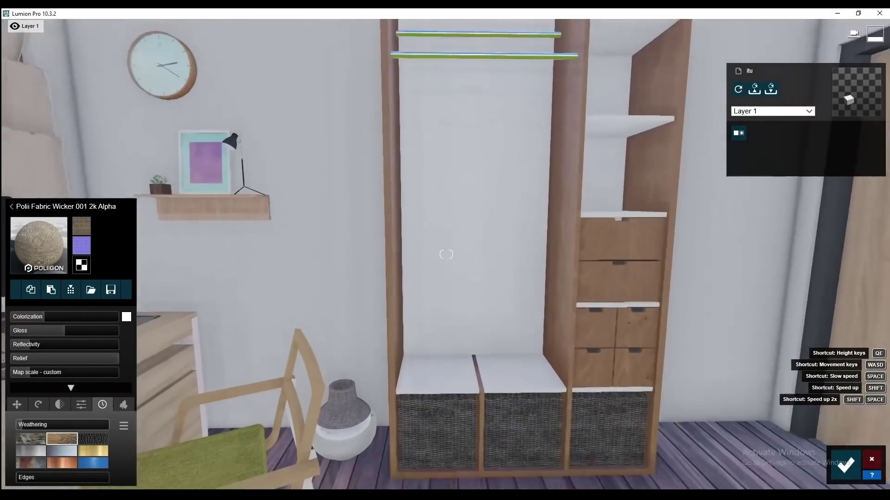
left_click(11, 207)
left_click(147, 335)
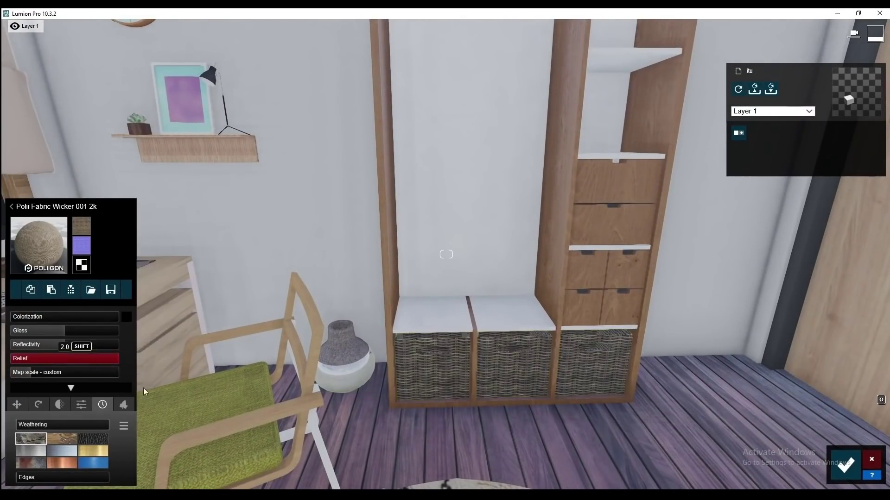
right_click_drag(144, 392, 673, 367)
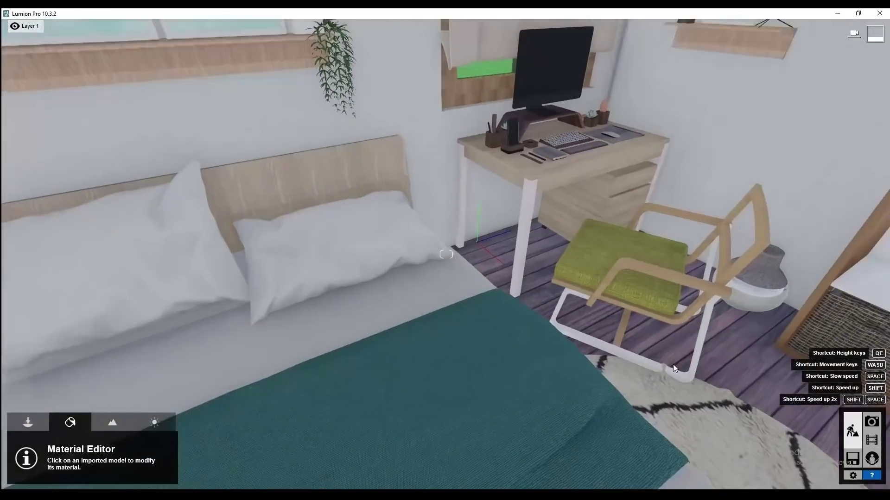
- Try several indoor and outdoor woods on the chair frame
left_click(543, 331)
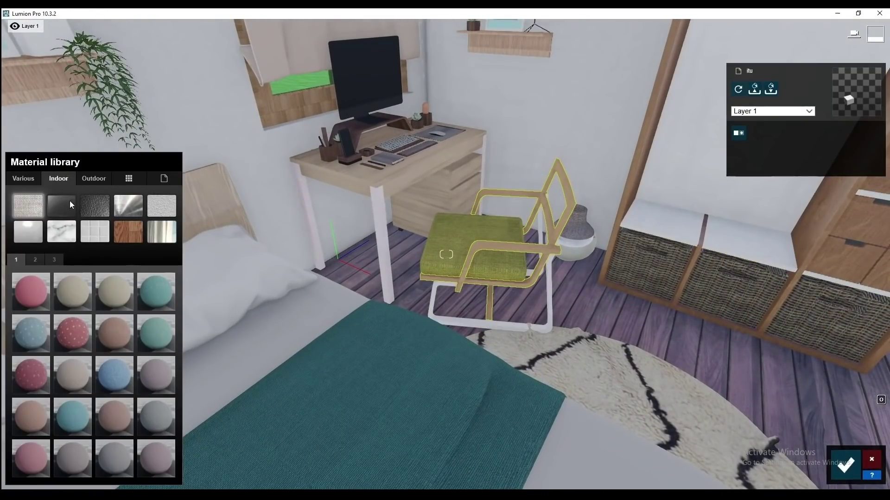
left_click(128, 231)
left_click(54, 259)
left_click(114, 417)
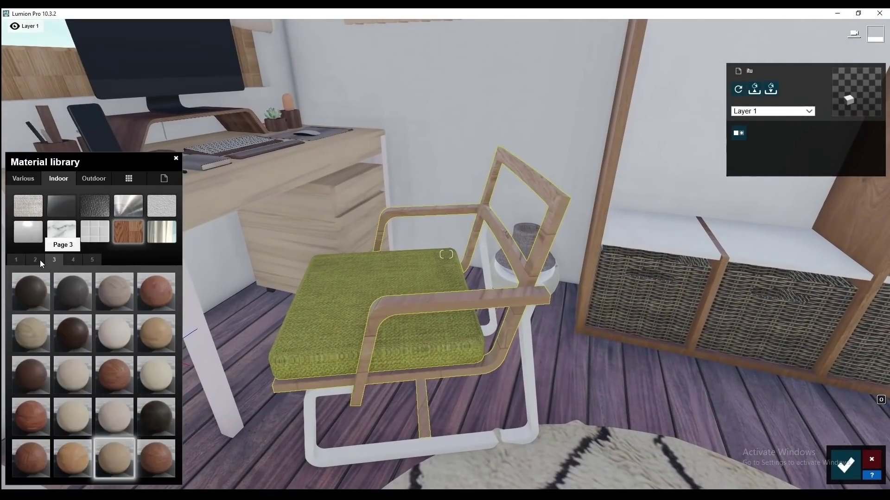
left_click(93, 178)
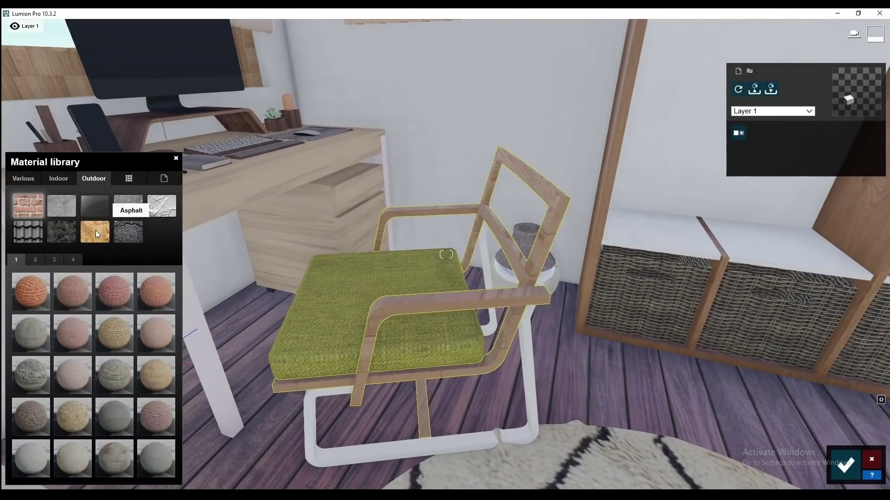
left_click(95, 229)
left_click(157, 416)
- Settle on Outdoor Wood 010 1024 for the chair frame
left_click(30, 409)
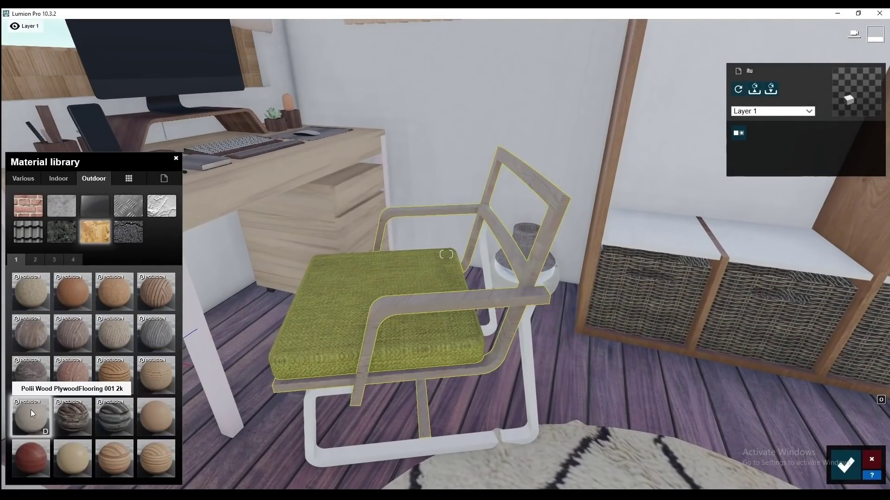
left_click(72, 290)
left_click(35, 260)
left_click(36, 329)
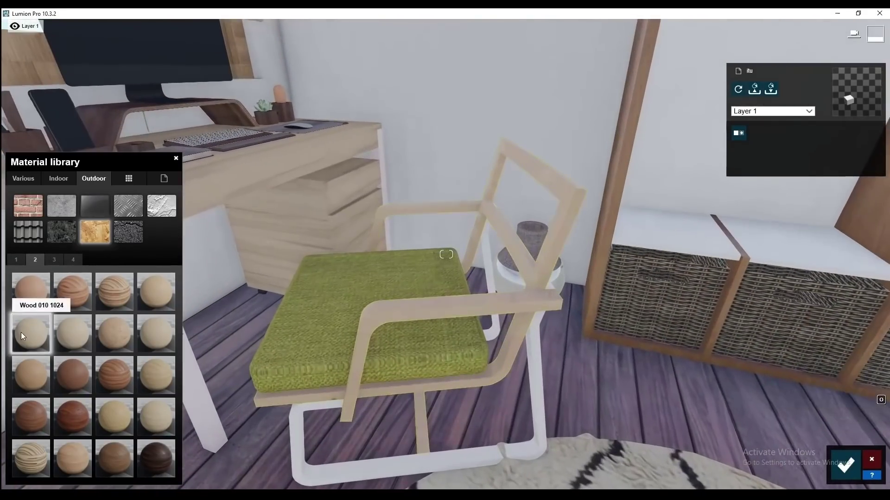
left_click(21, 333)
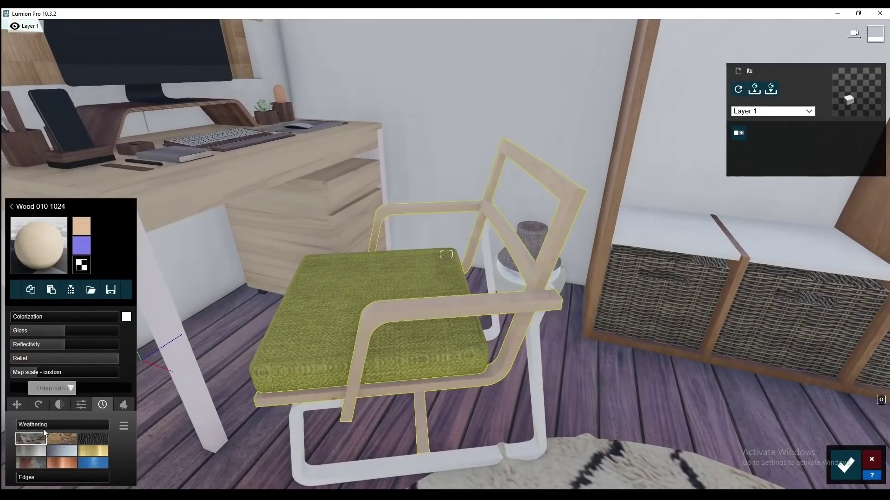
left_click(39, 245)
left_click(35, 258)
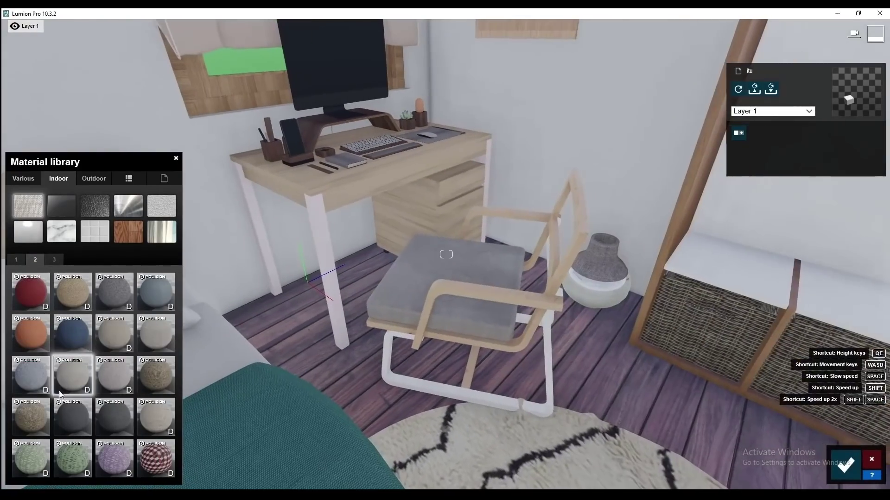
- Give the chair seat grey suede, desk legs Plastic Glossy 007, desk top Wood 010 1024
left_click(60, 392)
left_click(62, 182)
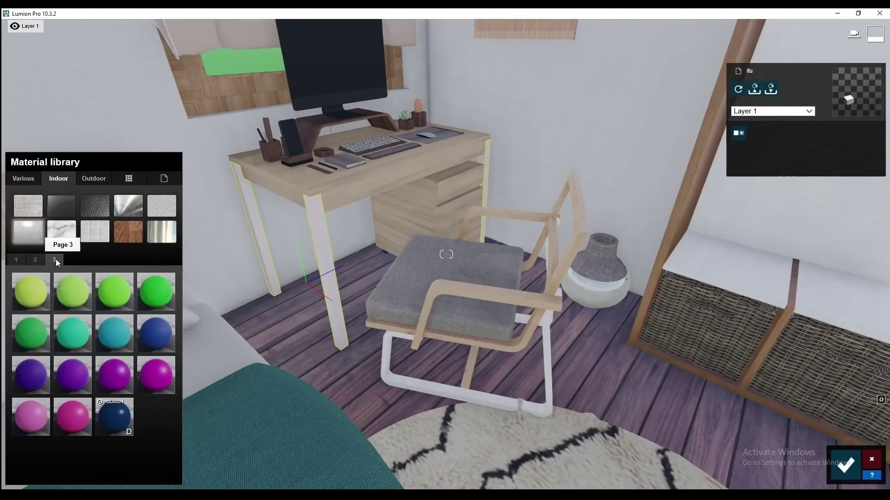
left_click(160, 377)
left_click(335, 181)
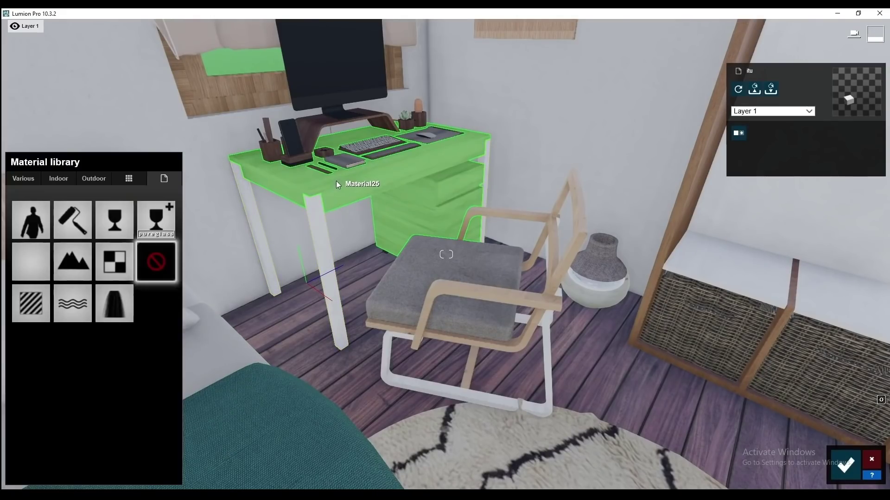
left_click(98, 181)
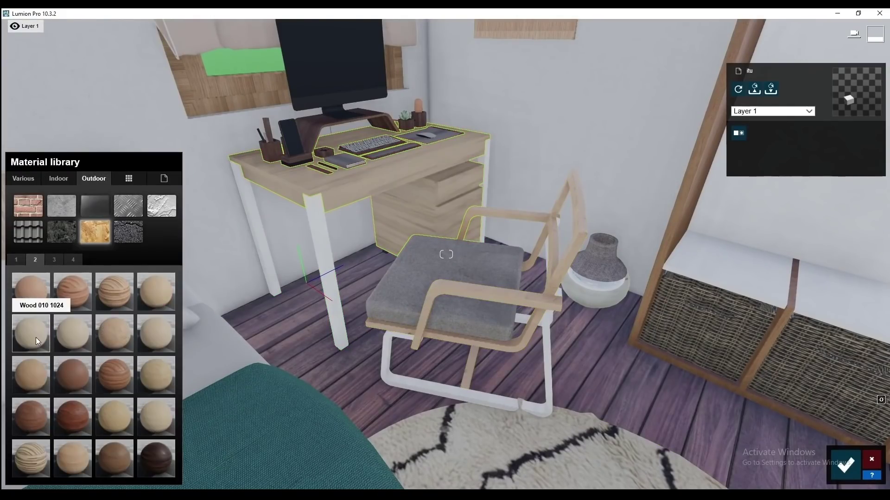
left_click(40, 340)
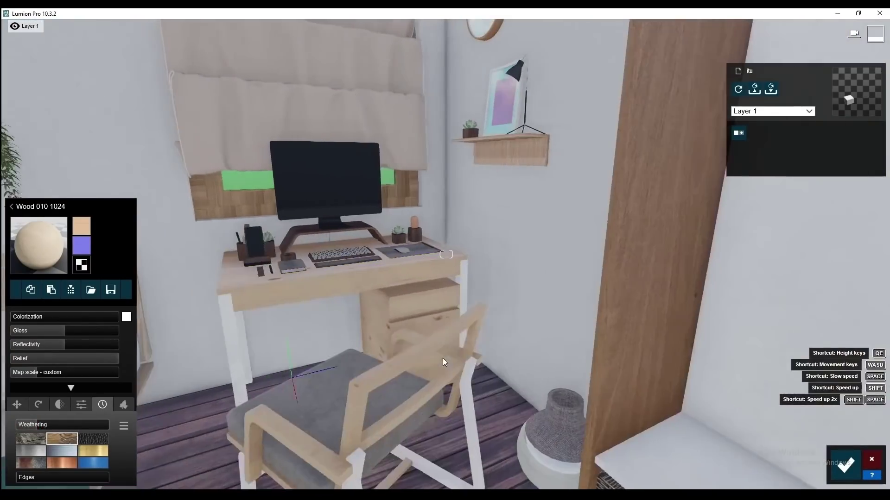
- Apply Polii Wood Fine 013 VAR1 3K to the standing mirror frame
left_click(429, 290)
left_click(120, 231)
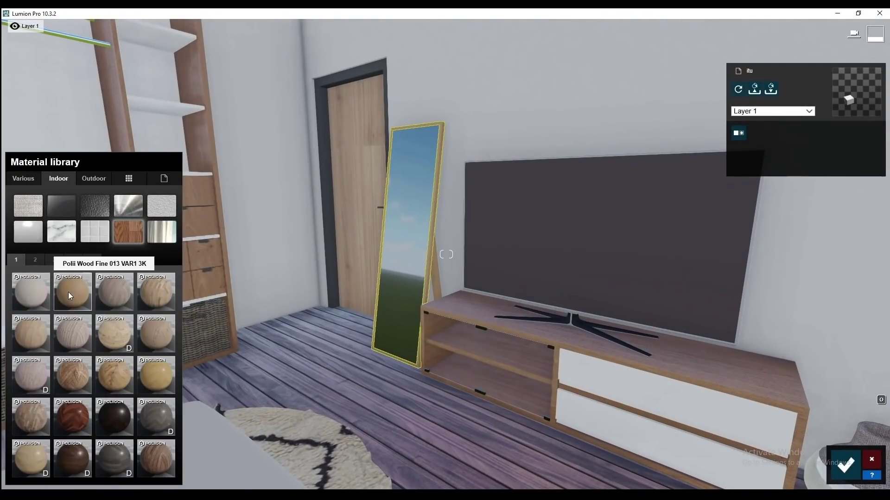
left_click(71, 294)
left_click(12, 207)
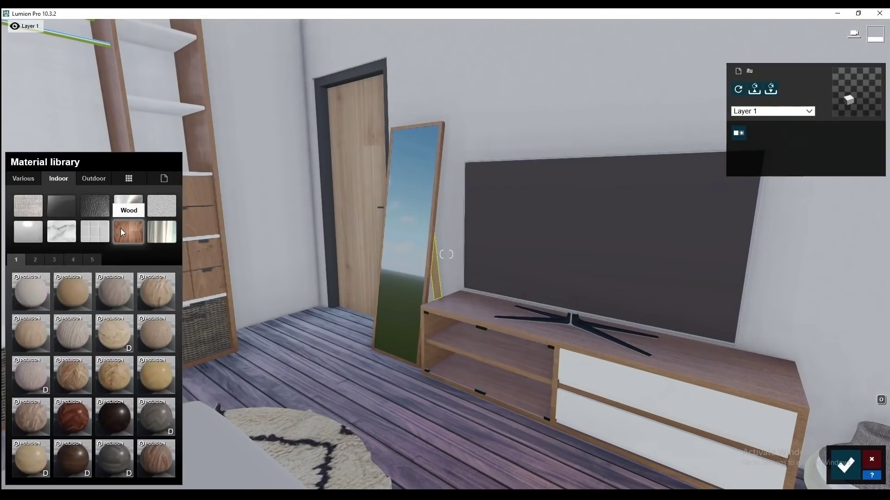
left_click(72, 306)
- Switch the chair frame and desk to Polii Wood Fine 013 VAR1 3K too
left_click(394, 315)
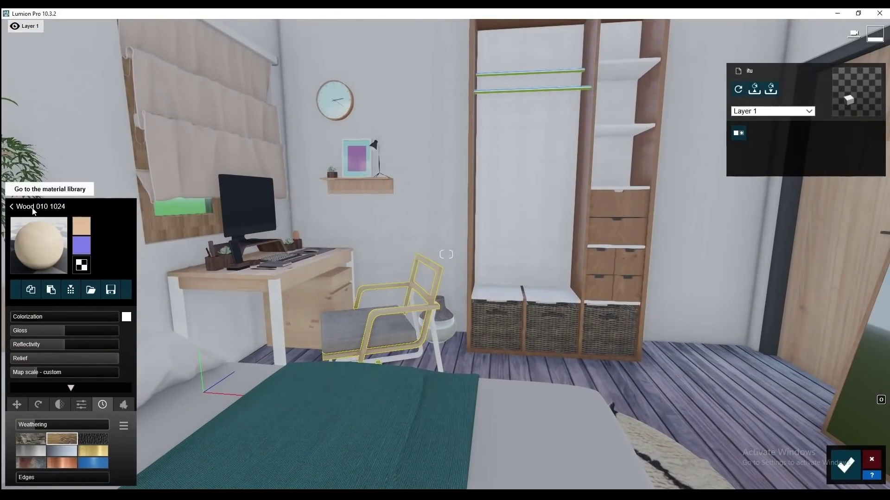
left_click(11, 206)
left_click(128, 237)
left_click(105, 330)
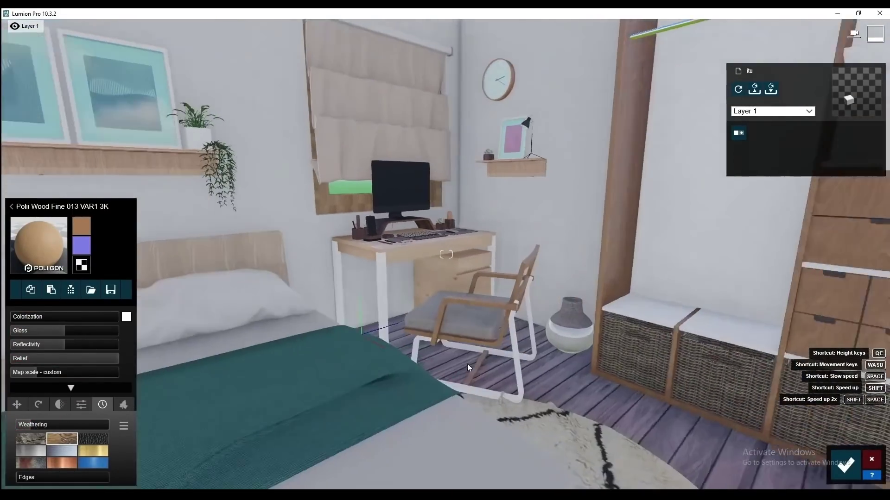
right_click_drag(467, 363, 463, 296)
left_click(463, 296)
left_click(71, 290)
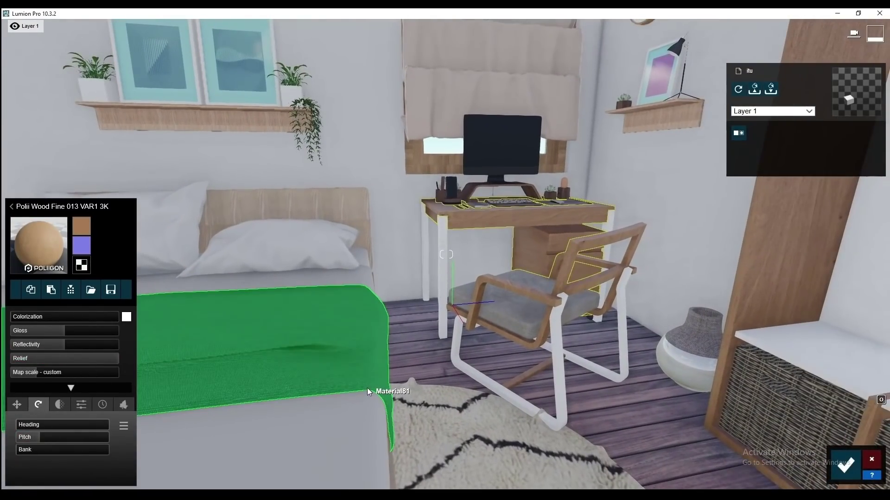
mouse_move(367, 388)
right_mouse_down()
mouse_move(667, 380)
mouse_move(572, 268)
right_mouse_up()
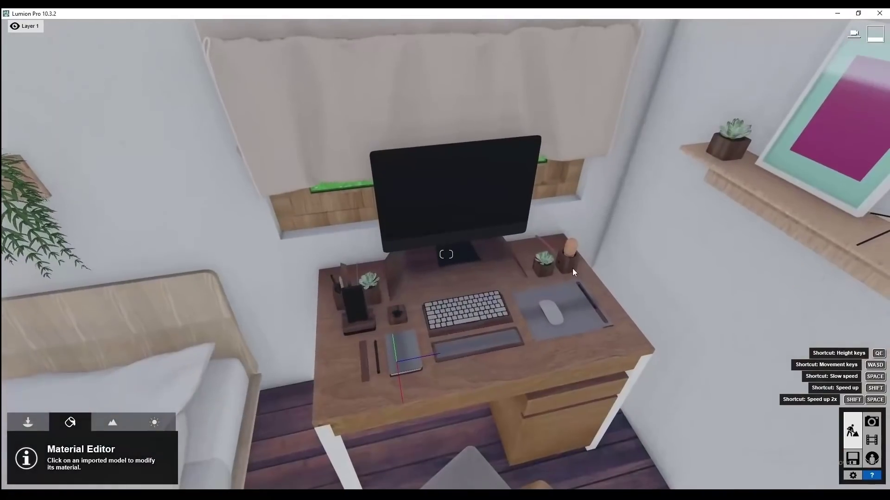
- Apply Polii Wood Fine 004 VAR1 3K to the desk accessories
left_click(572, 269)
left_click(128, 232)
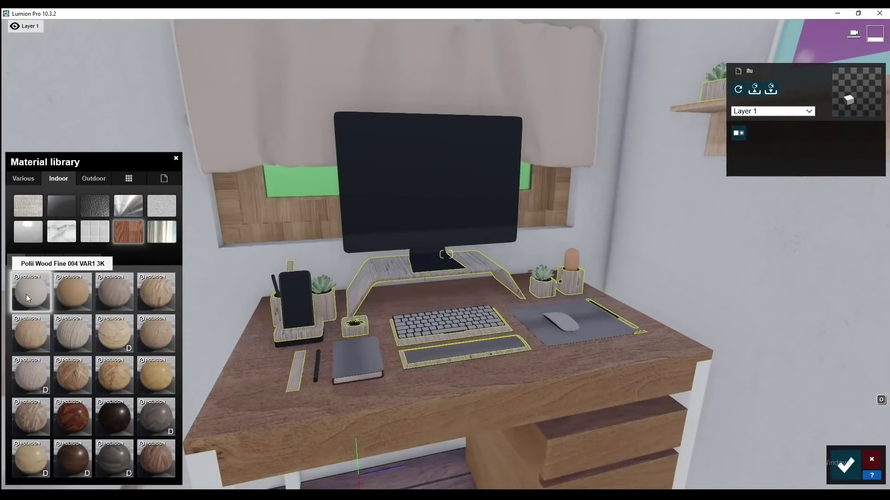
left_click(29, 292)
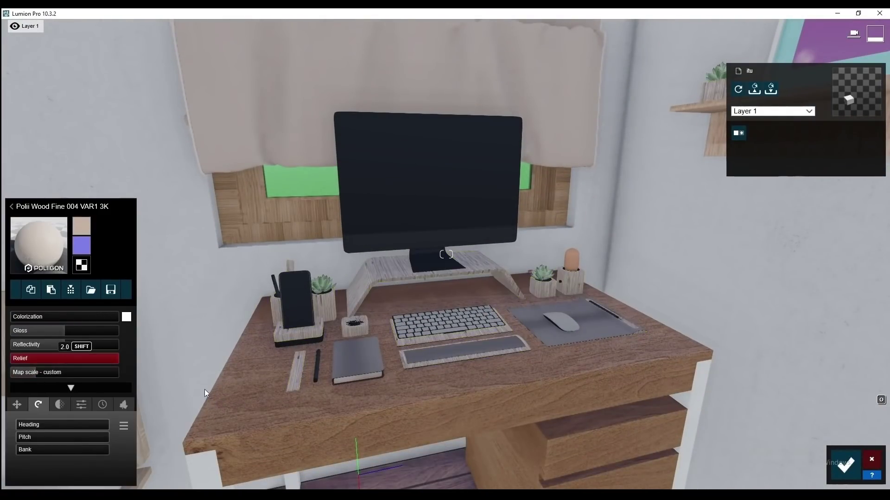
left_click(103, 404)
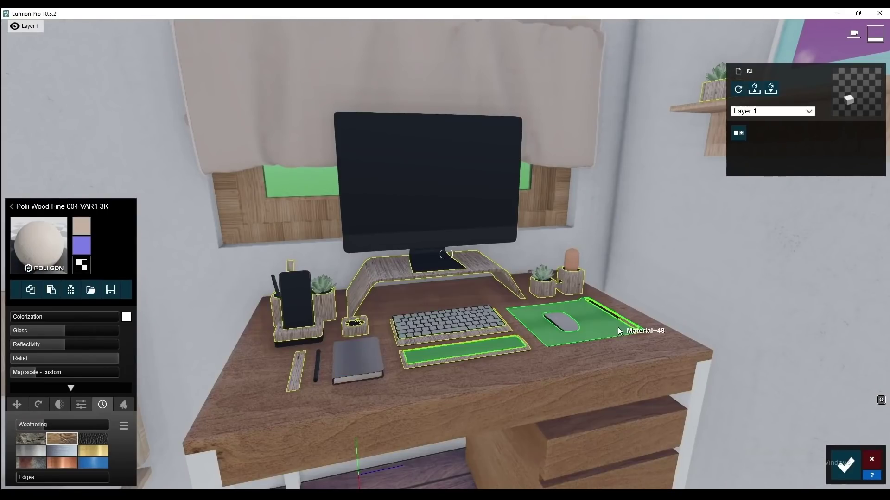
- Give the mouse pad and wrist rest a polyester fabric
left_click(618, 328)
left_click(35, 260)
left_click(78, 421)
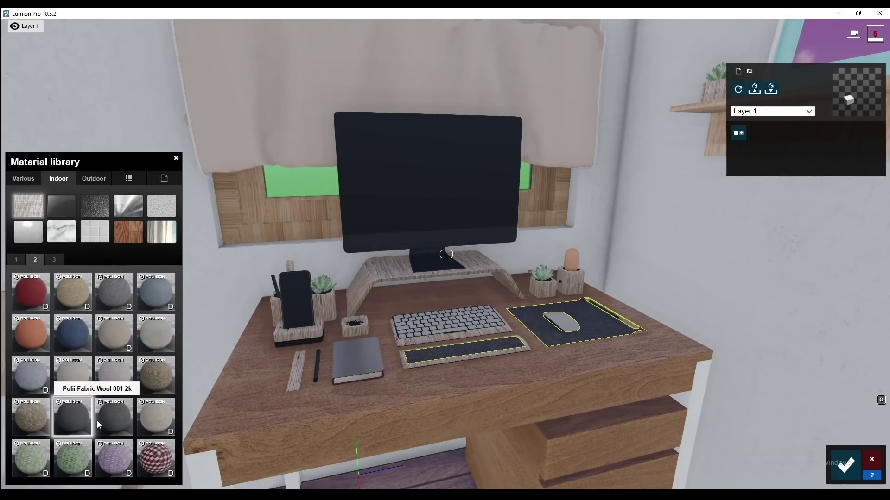
left_click(30, 374)
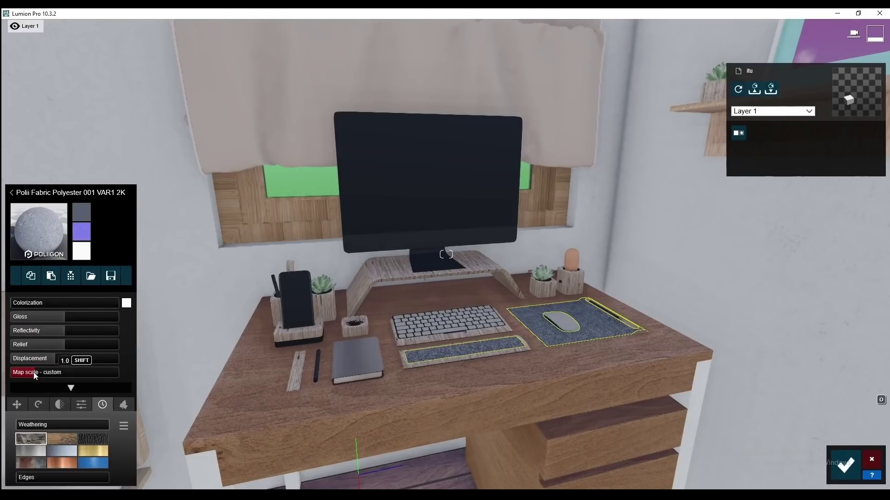
scroll(440, 290, "down", 3)
scroll(440, 290, "up", 2)
- Apply Plastic Glossy 007 to the keyboard
left_click(408, 255)
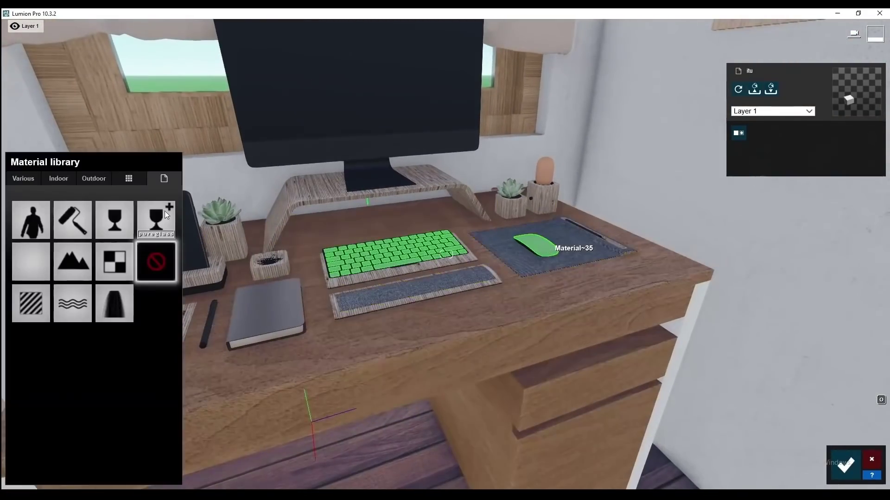
left_click(23, 237)
left_click(158, 375)
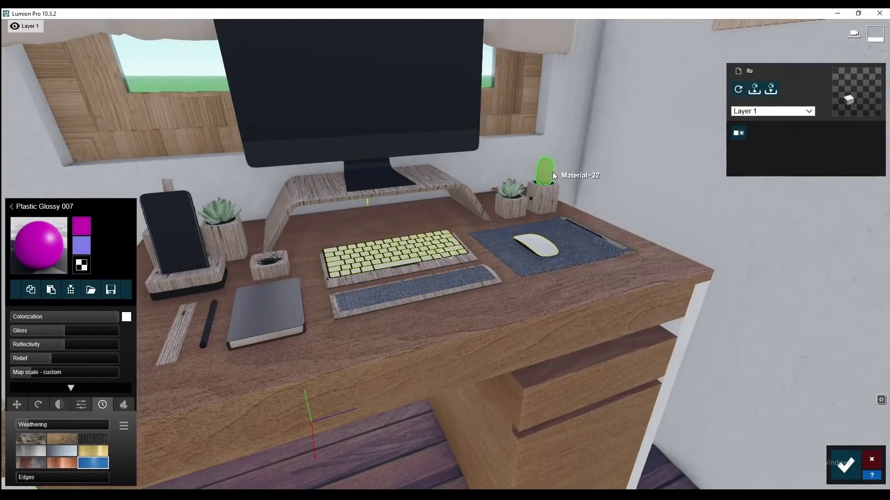
left_click(552, 171)
- Replace Leaves7 on the desk planter with Clean Cut Grass and rotate its map slightly
left_click(107, 332)
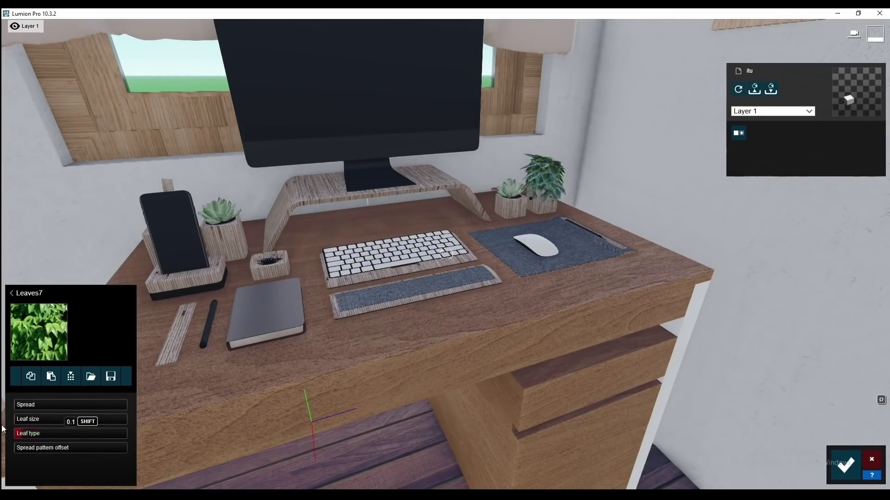
left_click(39, 332)
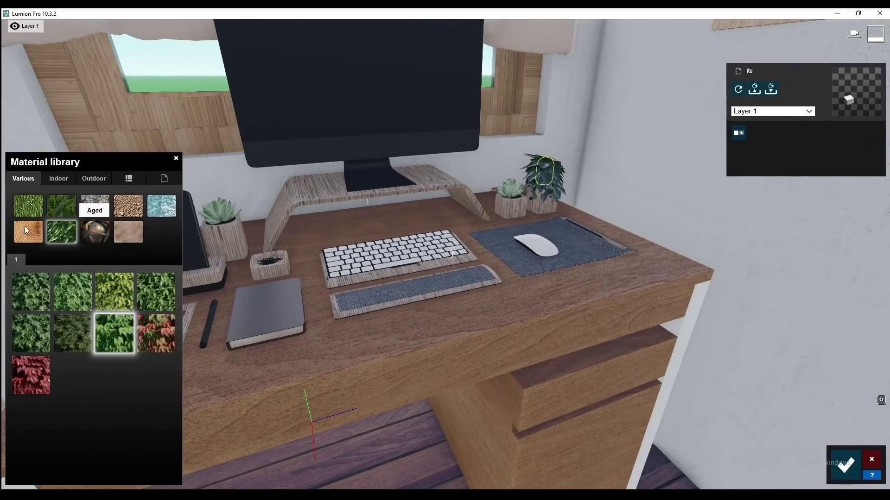
left_click(28, 205)
left_click(113, 336)
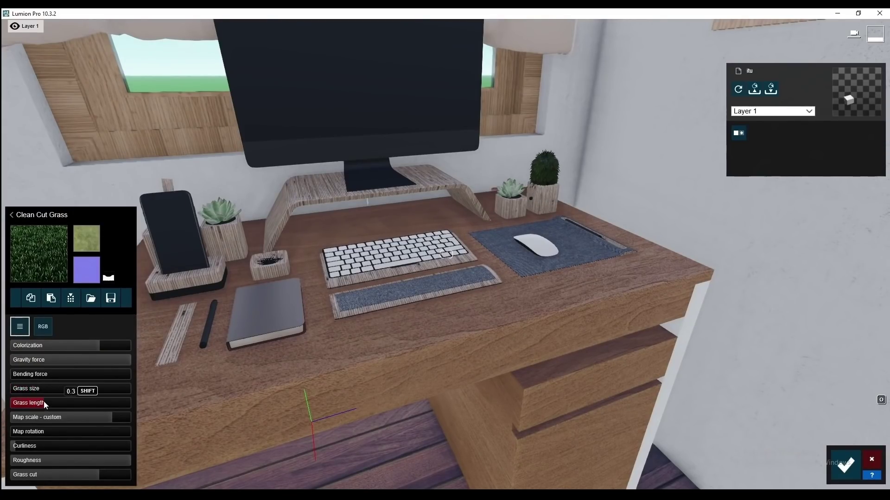
left_click_drag(39, 433, 46, 431)
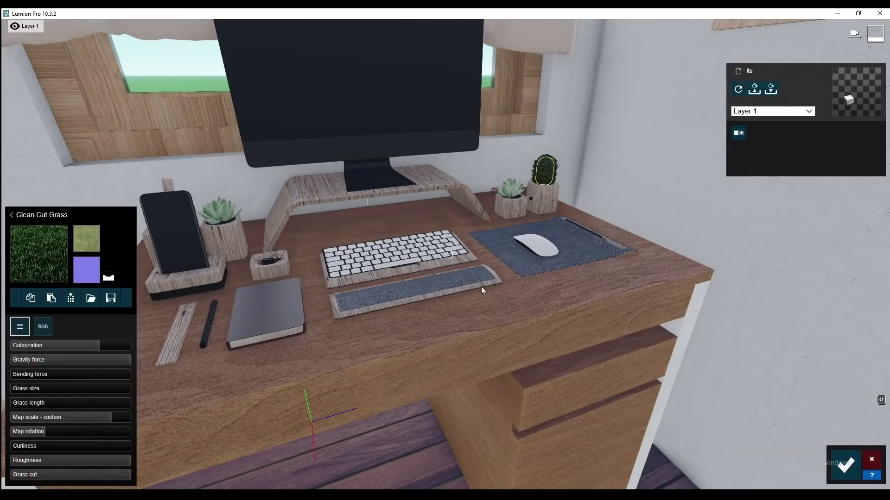
scroll(481, 287, "up", 5)
left_click(649, 330)
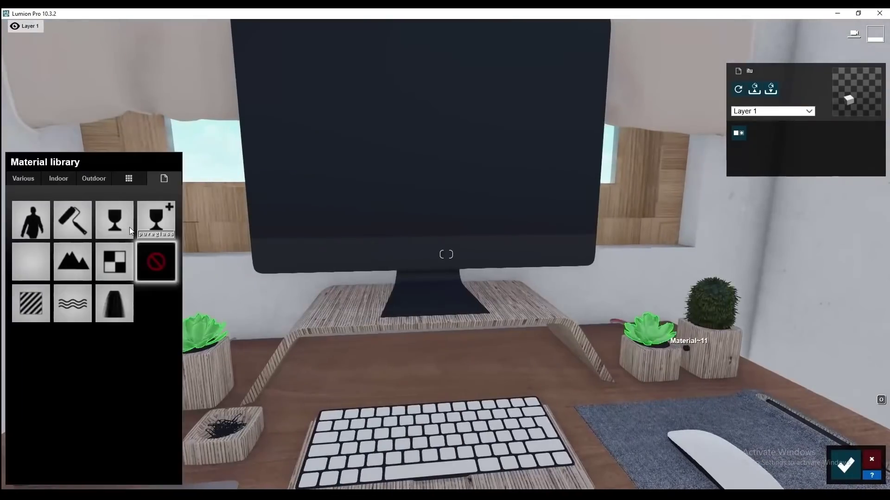
- Apply Outdoor Polii Metal MachiningLines 001 2k to the monitor frame
left_click(30, 319)
scroll(407, 333, "down", 3)
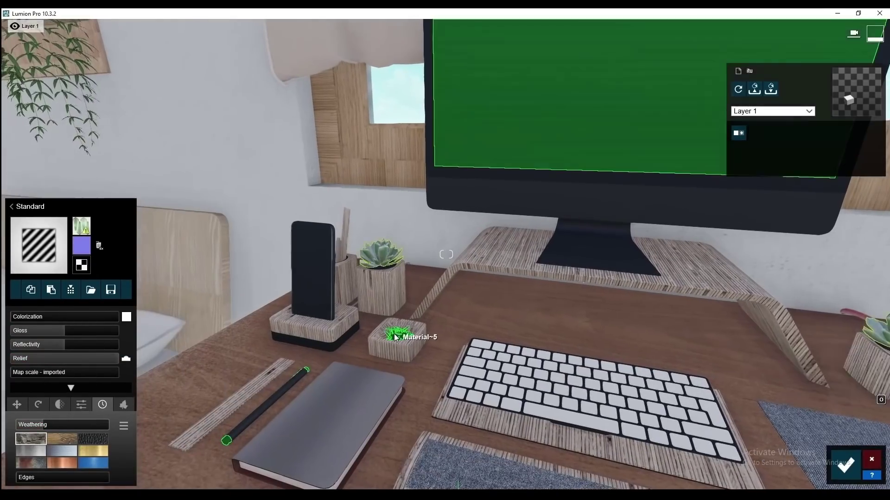
scroll(449, 159, "down", 2)
left_click(477, 225)
left_click(137, 213)
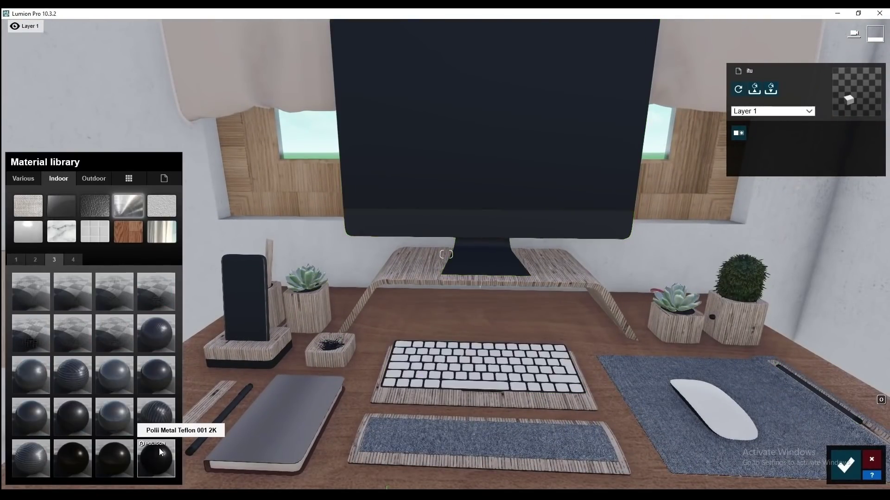
left_click(94, 179)
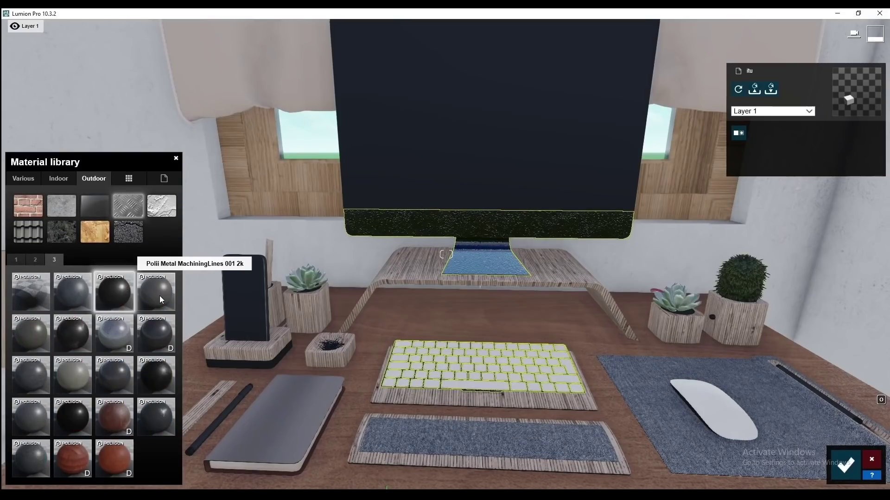
left_click(35, 260)
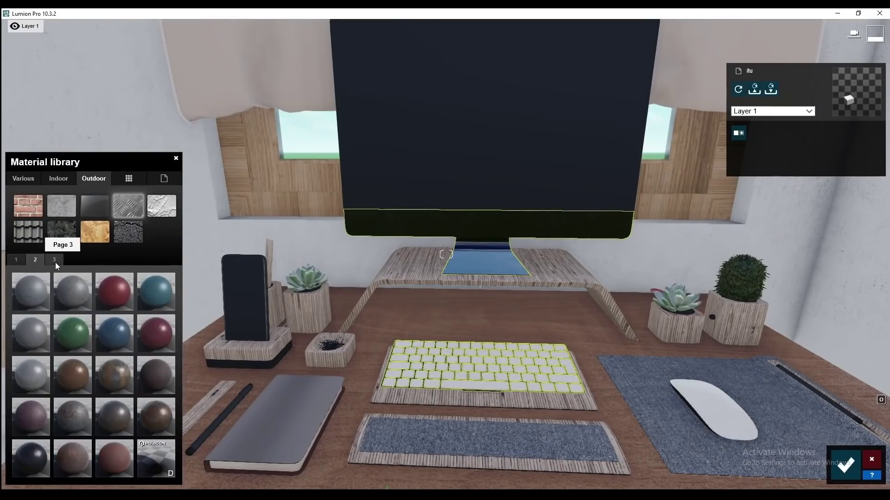
left_click(114, 292)
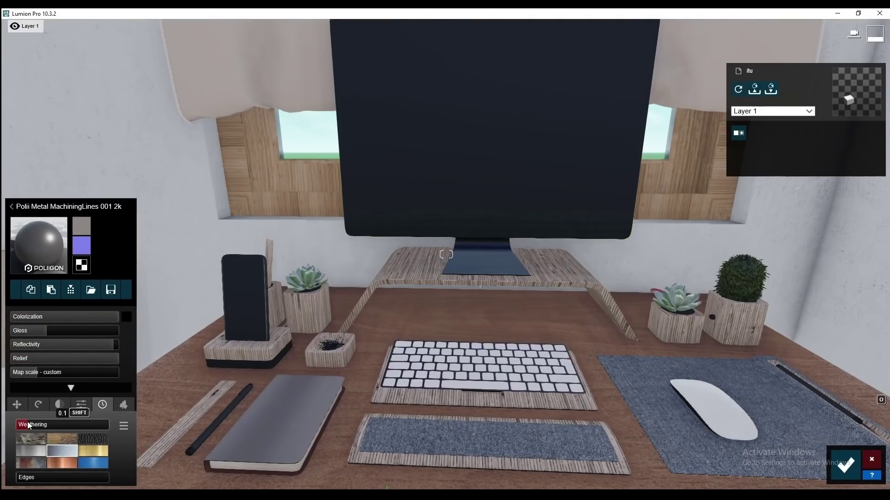
left_click(345, 198)
right_click_drag(345, 198, 510, 224)
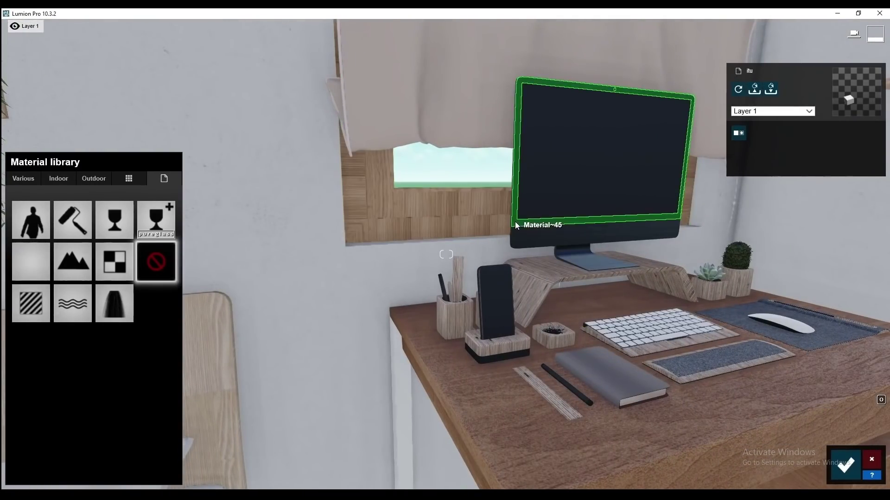
- Give the monitor body tinted Plastic Glossy 007
left_click(515, 222)
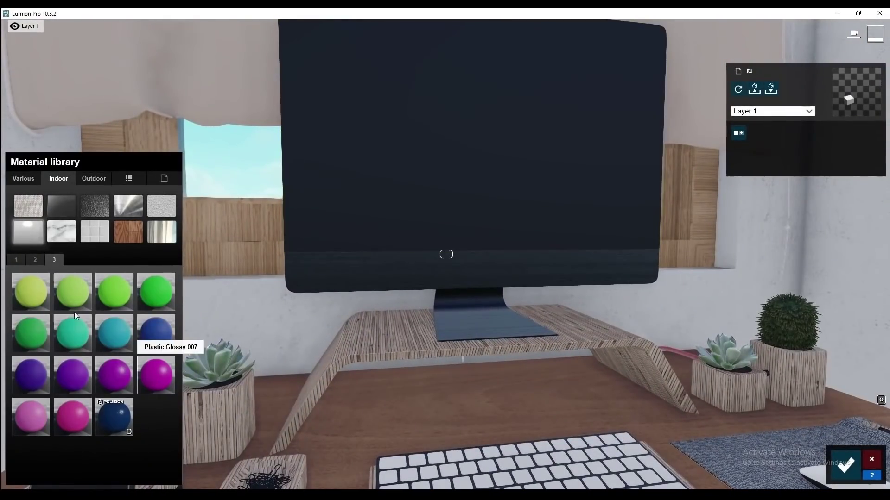
left_click(151, 374)
left_click(126, 317)
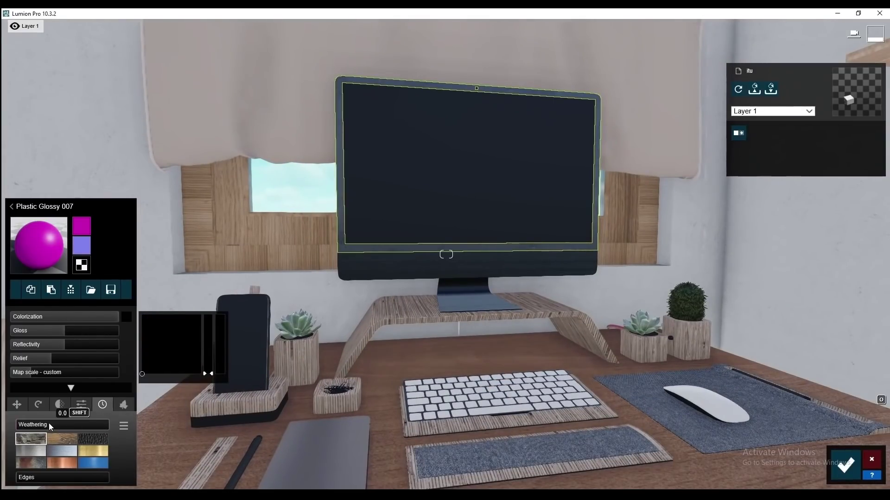
left_click(11, 207)
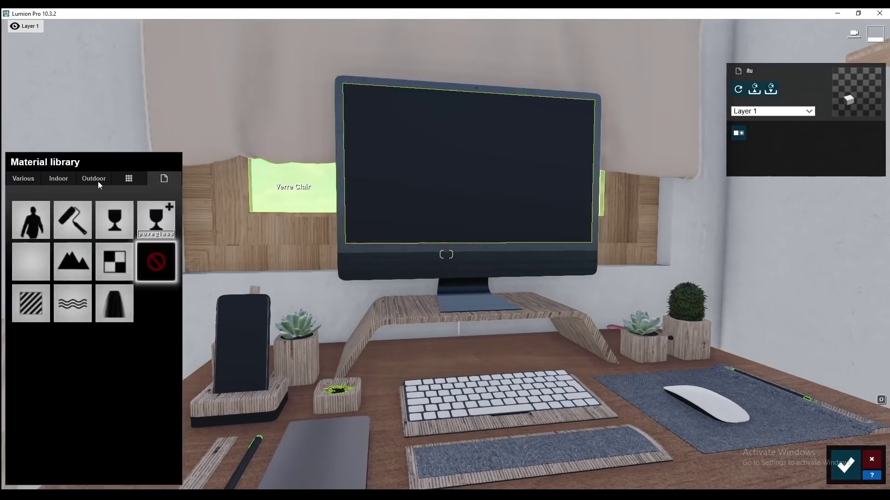
- Make the monitor screen Chrome with gloss 0.7 and transparency enabled
left_click(33, 285)
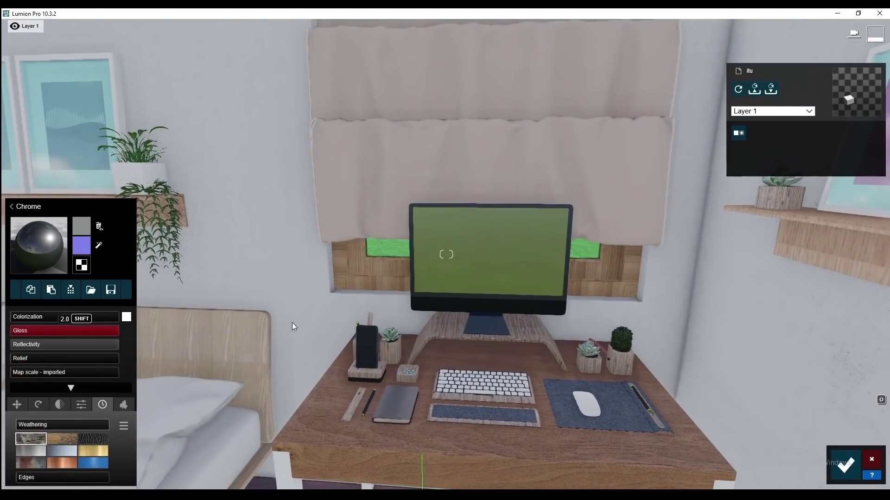
left_click(46, 330)
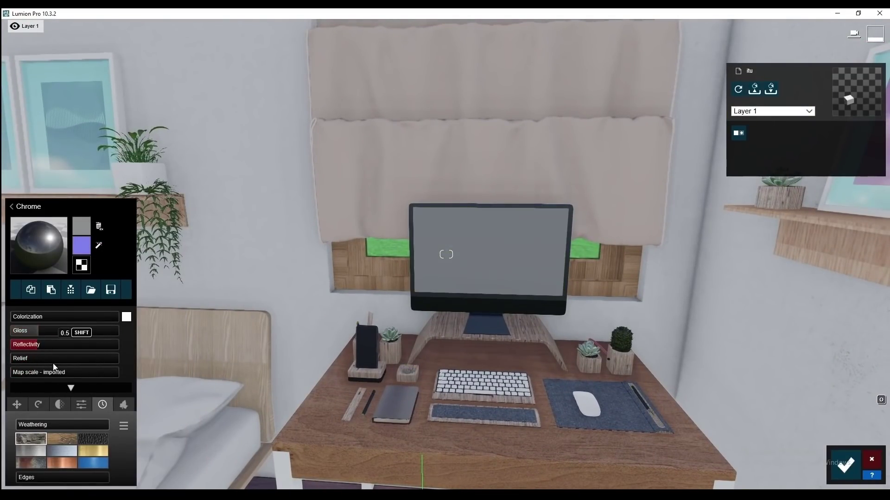
left_click(47, 437)
scroll(256, 396, "up", 3)
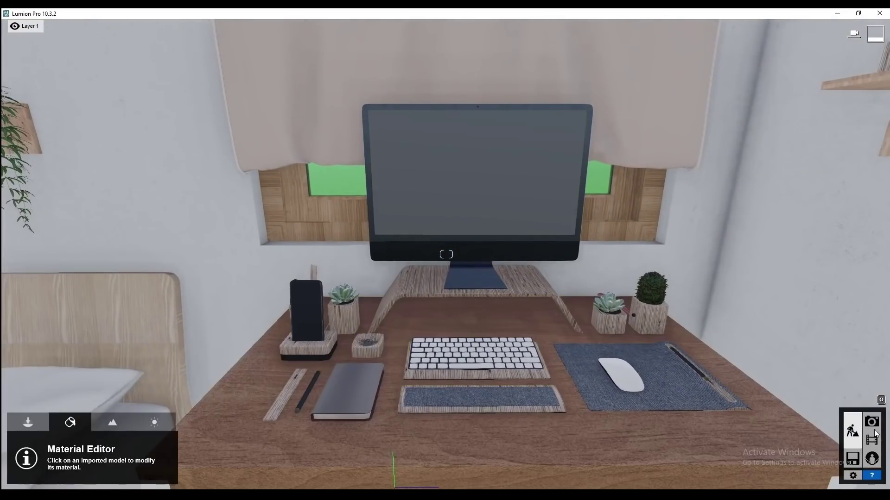
right_click_drag(504, 262, 528, 263)
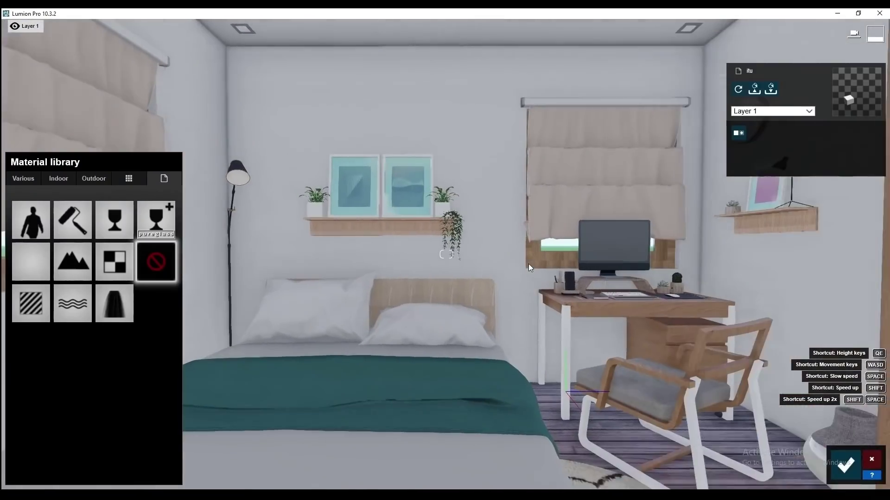
- Try Plastic Glossy 007 on the window frame, then apply Outdoor Wood 001 1024
left_click(59, 178)
left_click(54, 259)
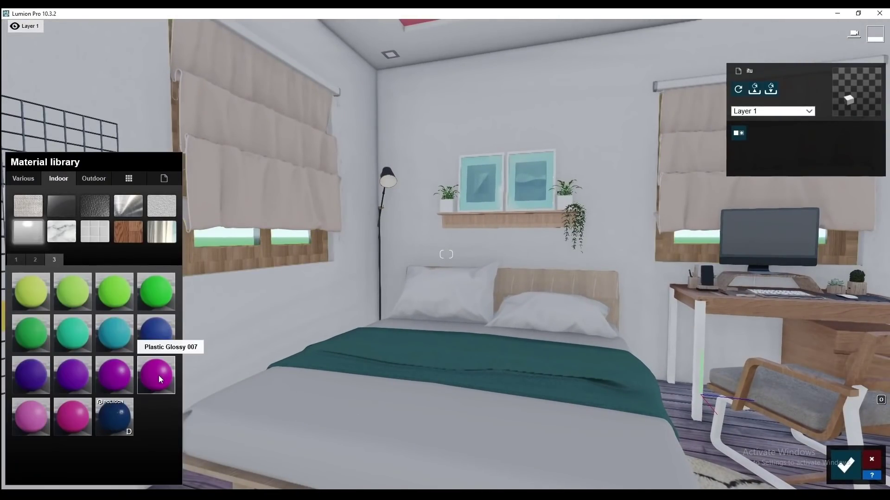
left_click(158, 375)
left_click(27, 286)
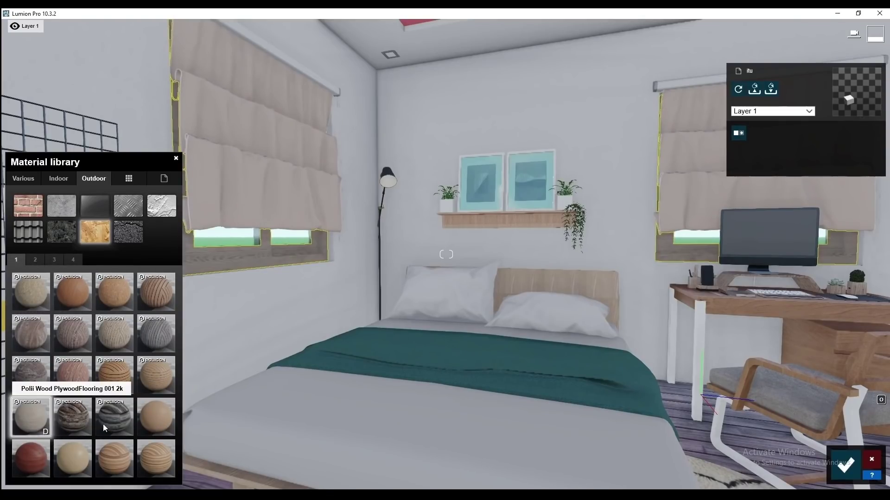
left_click(37, 410)
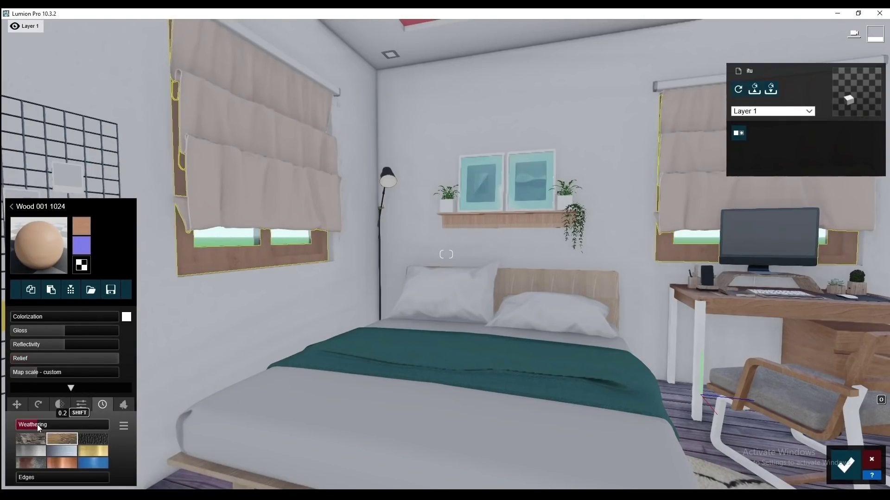
- Give the window curtains the Curtains 009 fabric with a cream colorization
left_click(227, 237)
left_click(66, 209)
left_click(185, 148)
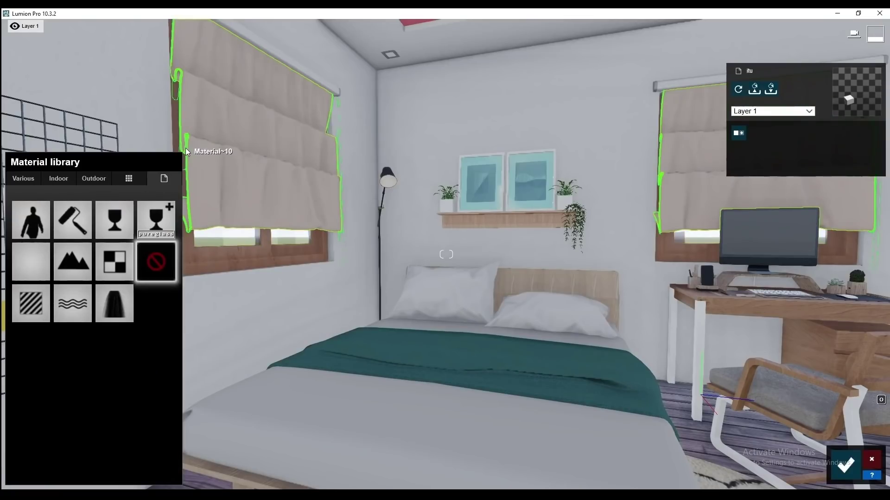
left_click(161, 229)
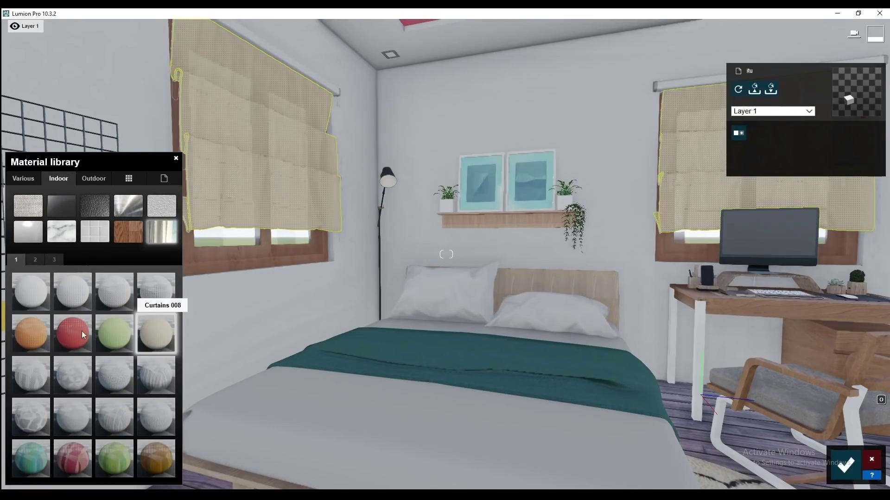
key("d")
left_click(38, 382)
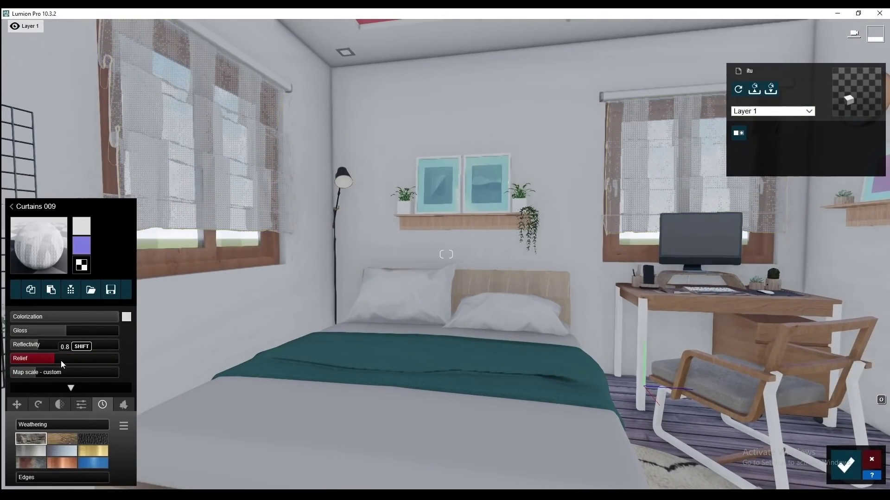
left_click_drag(141, 354, 149, 362)
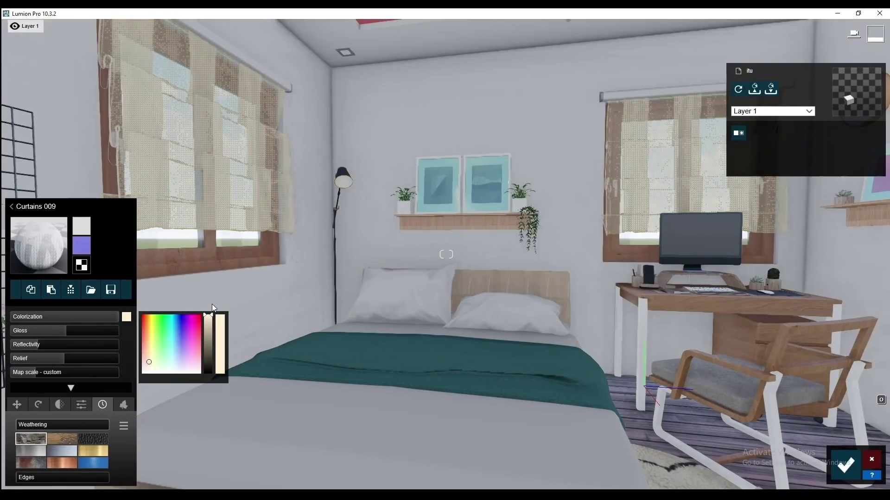
- Apply Polii Plaster 01 VAR1 2K to the ceiling with colorization about 0.8
key("a")
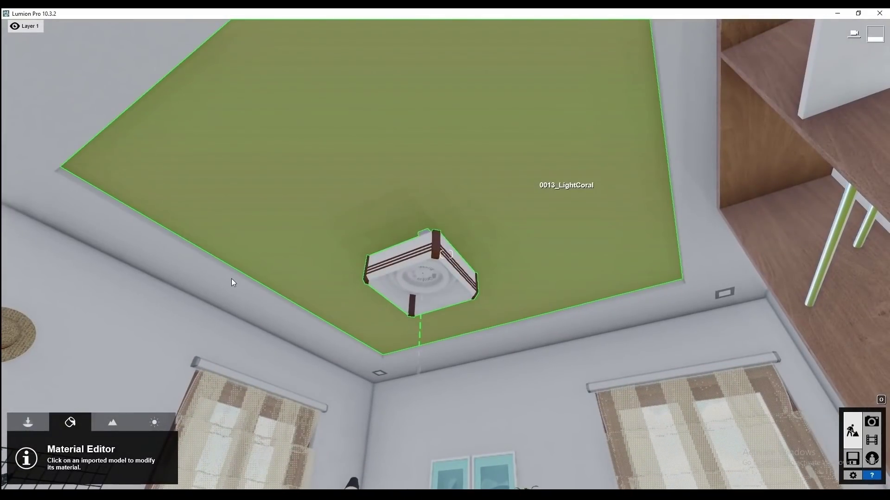
left_click(232, 279)
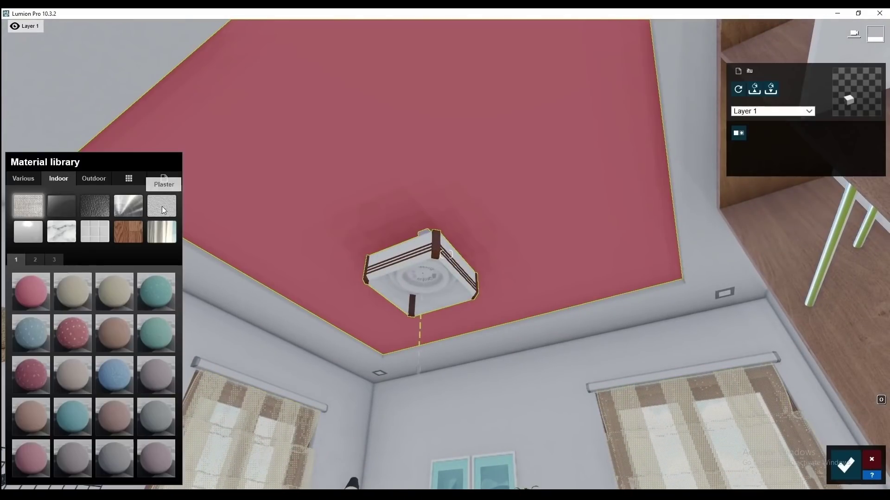
left_click(46, 415)
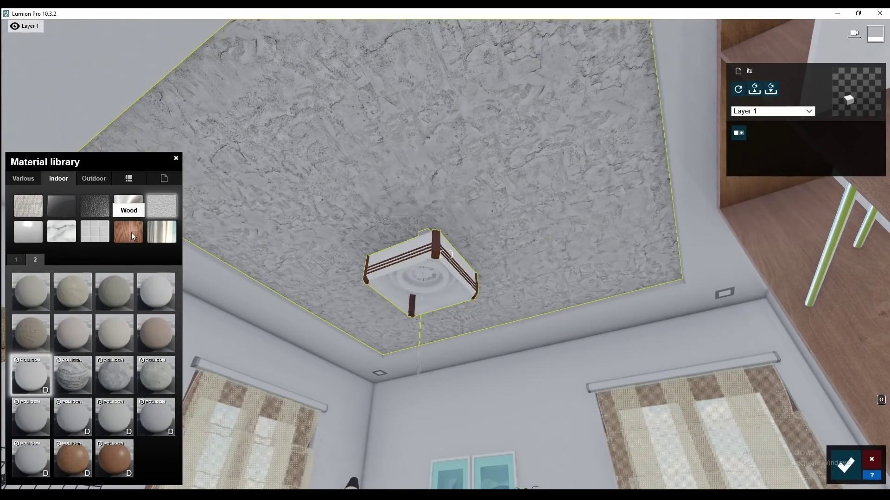
right_click_drag(46, 415, 52, 306)
left_click_drag(52, 306, 105, 306)
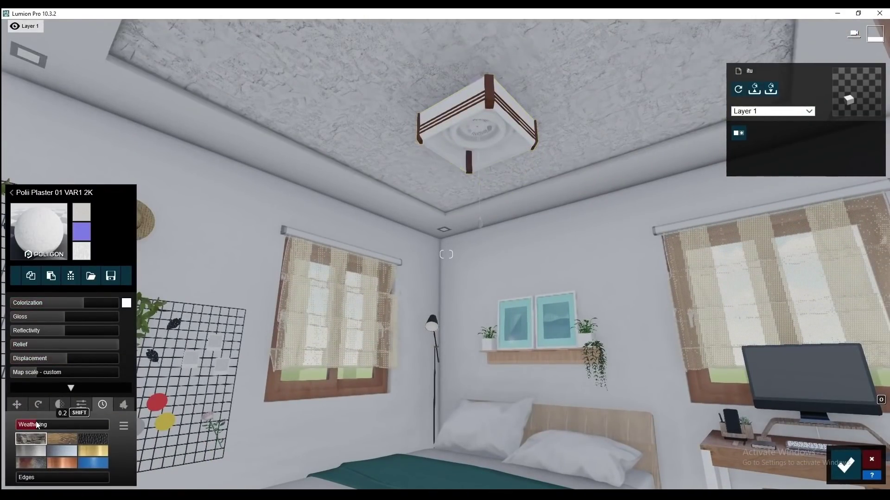
mouse_move(105, 305)
right_mouse_down()
mouse_move(412, 227)
mouse_move(444, 291)
right_mouse_up()
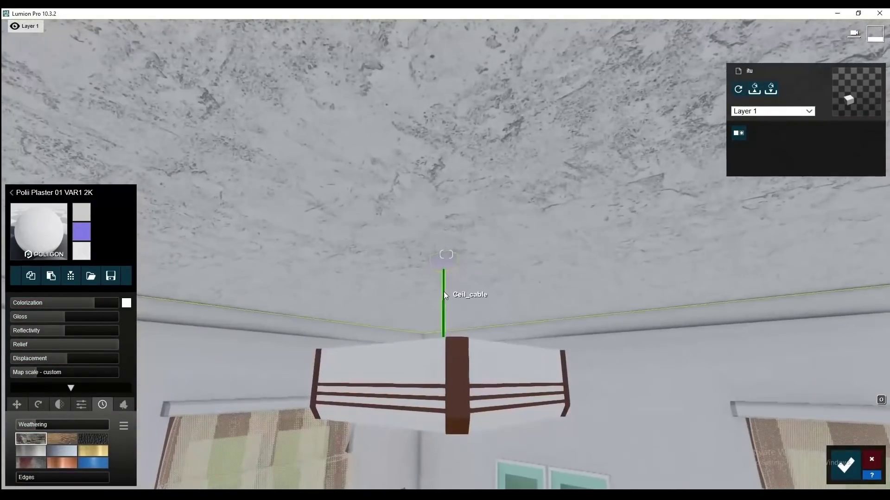
- Give the lamp's ceiling mount Aluminium, then select the lamp shade and show the glass materials
left_click(443, 291)
left_click(34, 290)
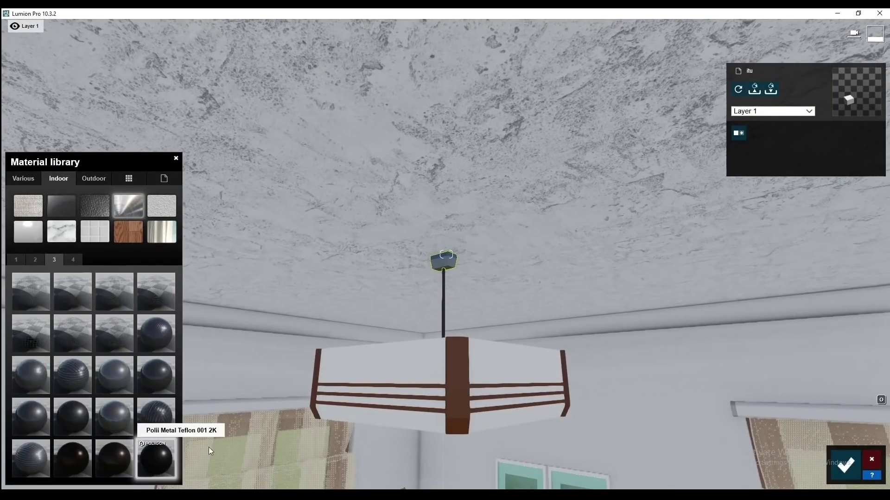
right_click_drag(519, 366, 505, 344)
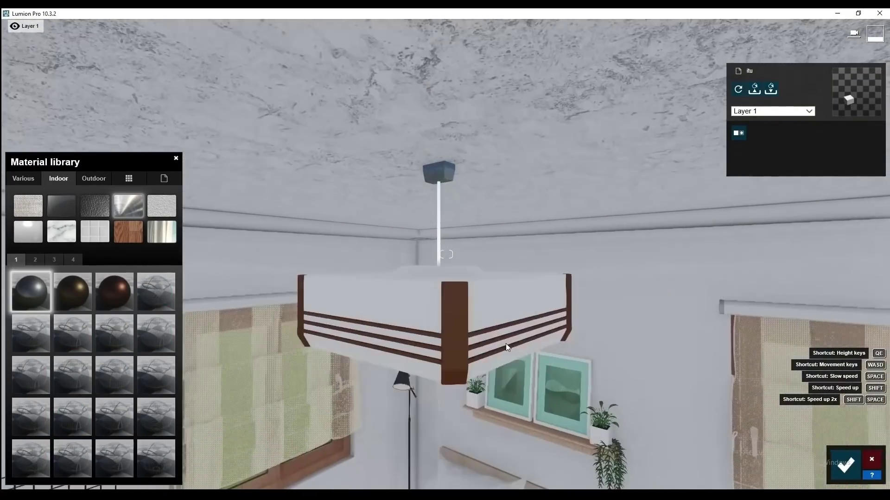
left_click(486, 153)
left_click(28, 231)
left_click(61, 205)
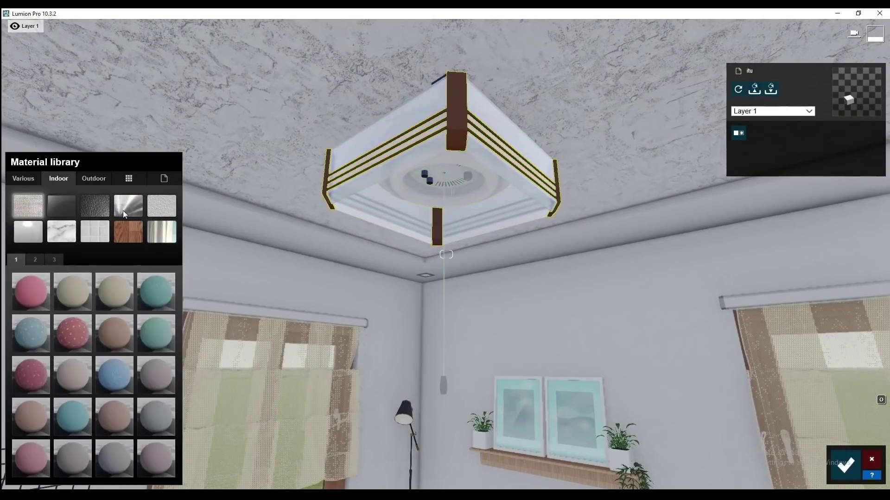
- Apply the outdoor Wood 015 1024 material to the ceiling lamp's slats
left_click(128, 232)
left_click(35, 259)
left_click(66, 422)
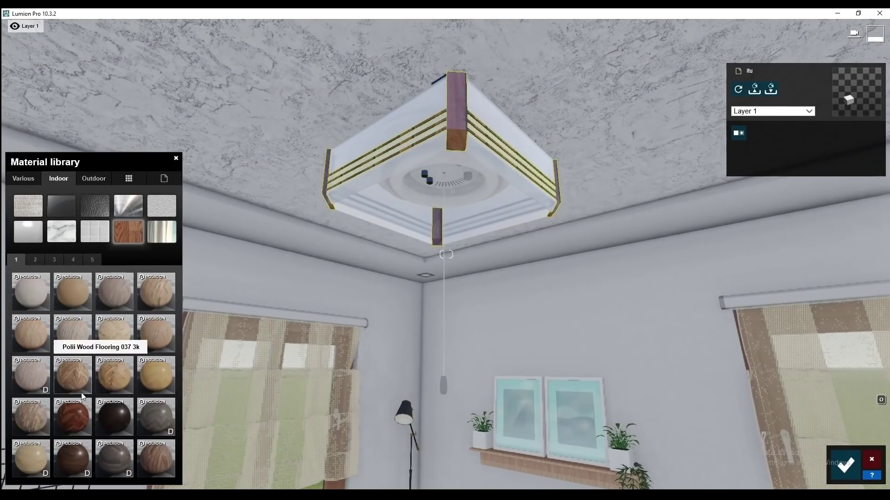
left_click(94, 179)
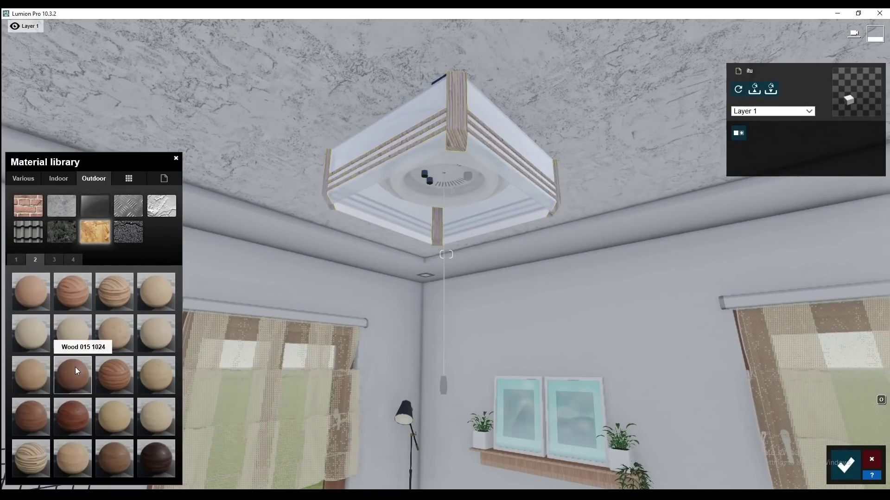
left_click(75, 367)
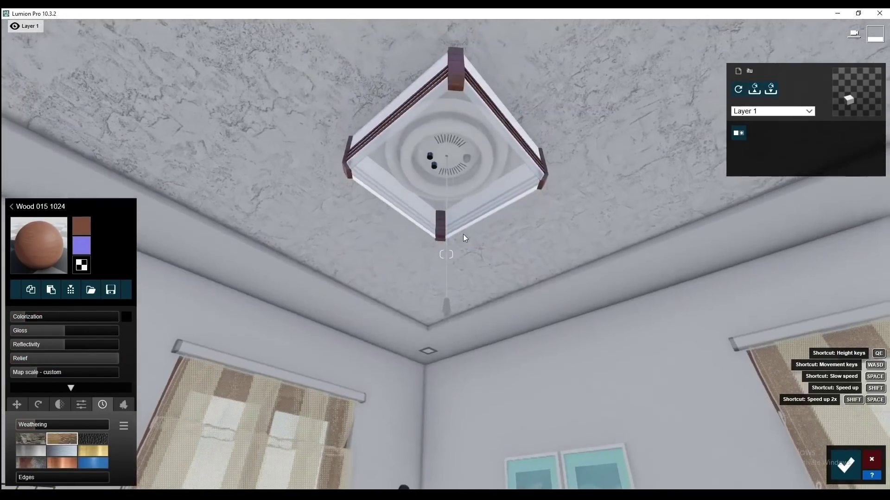
- Give the lamp's Ceil_white surface Plastic Glossy 007 with a plastic weathering style
right_click_drag(463, 235, 457, 156)
left_click(457, 157)
right_click_drag(520, 191, 305, 125)
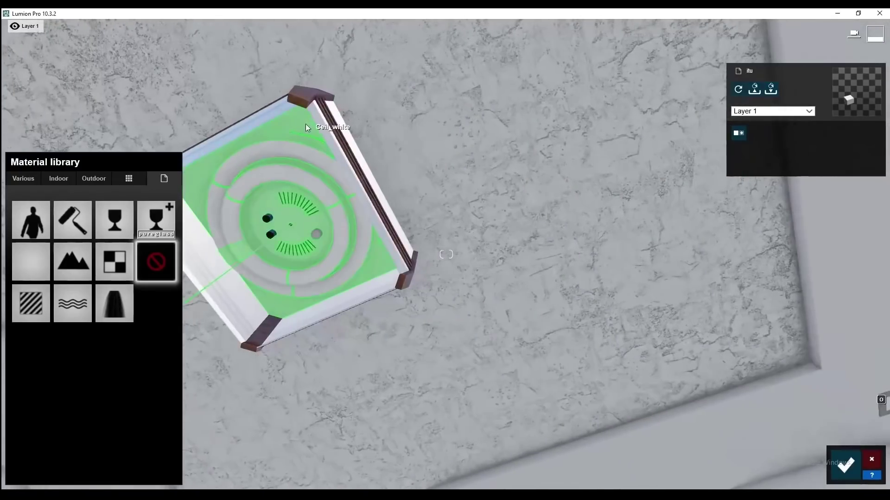
left_click(58, 178)
left_click(27, 232)
left_click(54, 259)
right_click_drag(324, 231, 418, 215)
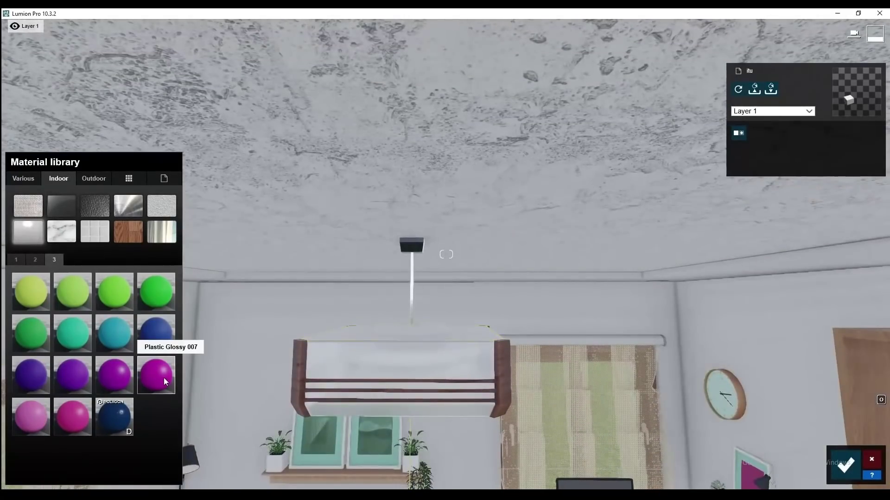
left_click(163, 377)
right_click_drag(385, 418, 50, 391)
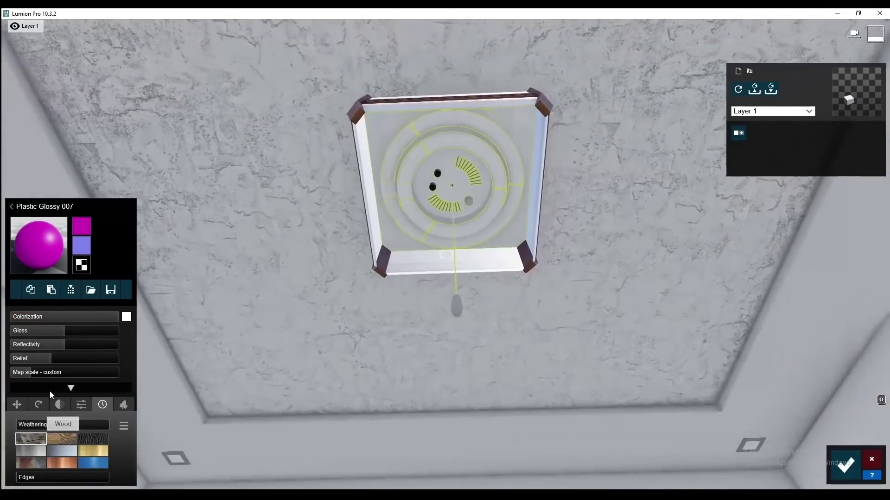
left_click(96, 463)
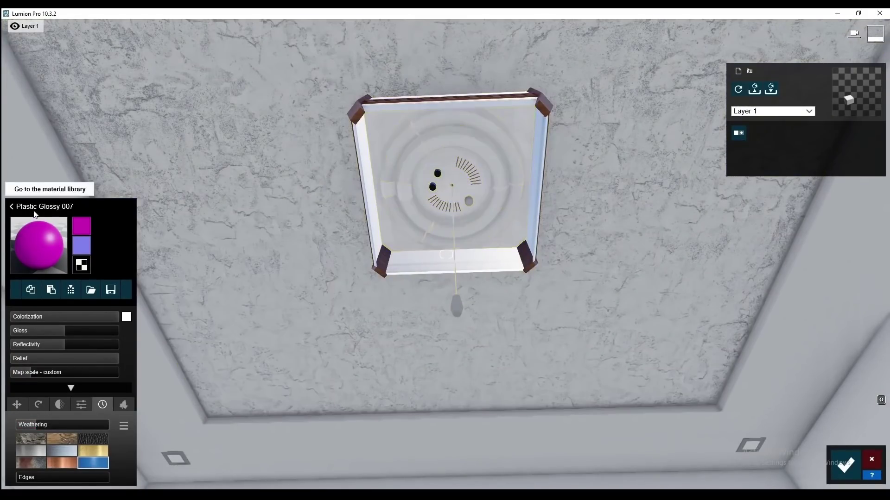
- Reapply Plastic Glossy 007 to the lamp, then try the first aluminium material instead
left_click(34, 209)
left_click(35, 229)
left_click(157, 370)
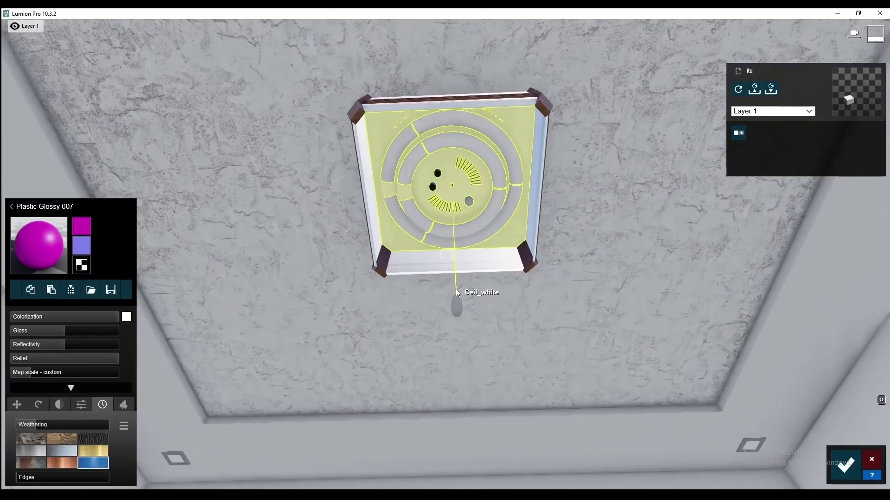
left_click(455, 288)
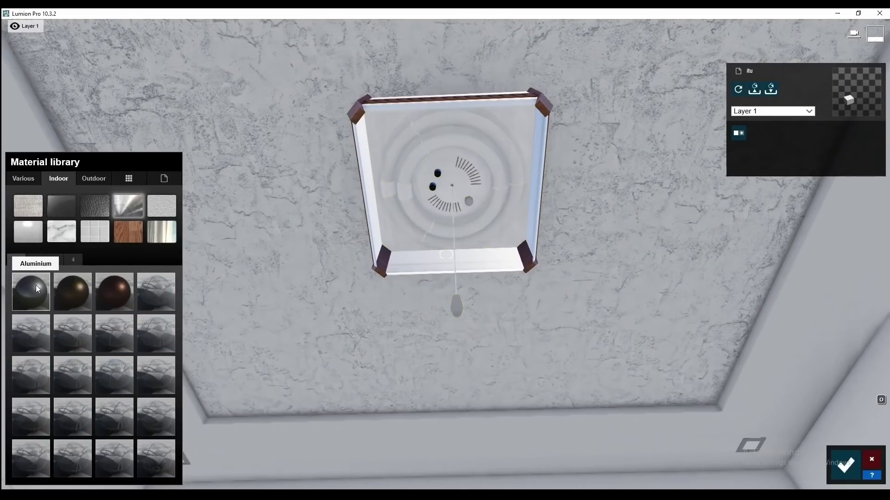
left_click(35, 285)
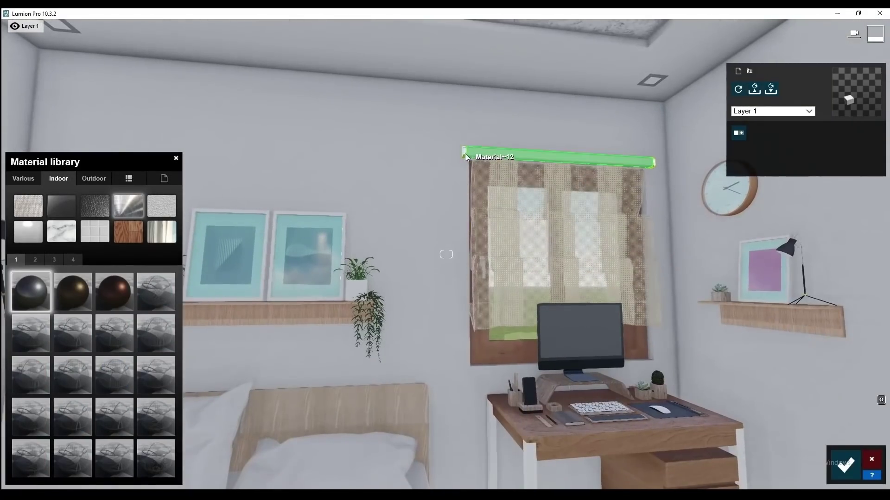
right_click_drag(465, 154, 392, 143)
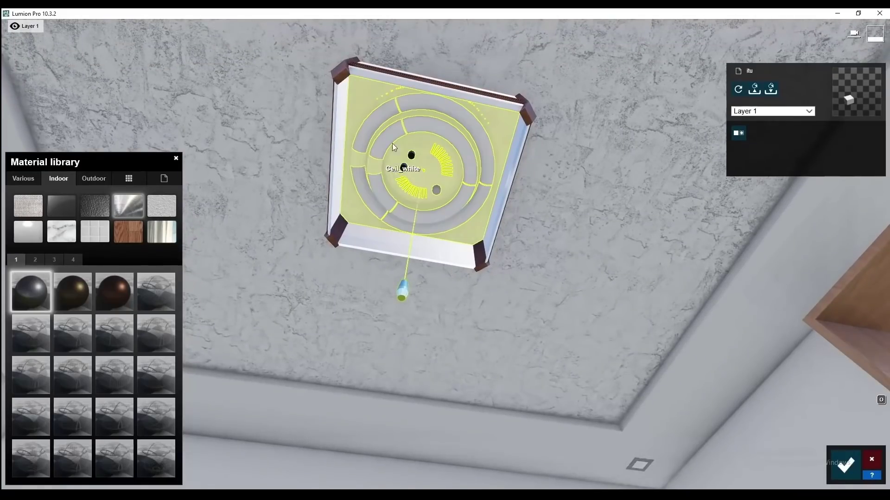
- Put Plastic Glossy 007 back on the lamp's white surface with Emissive set to 1.4
left_click(54, 174)
left_click(24, 237)
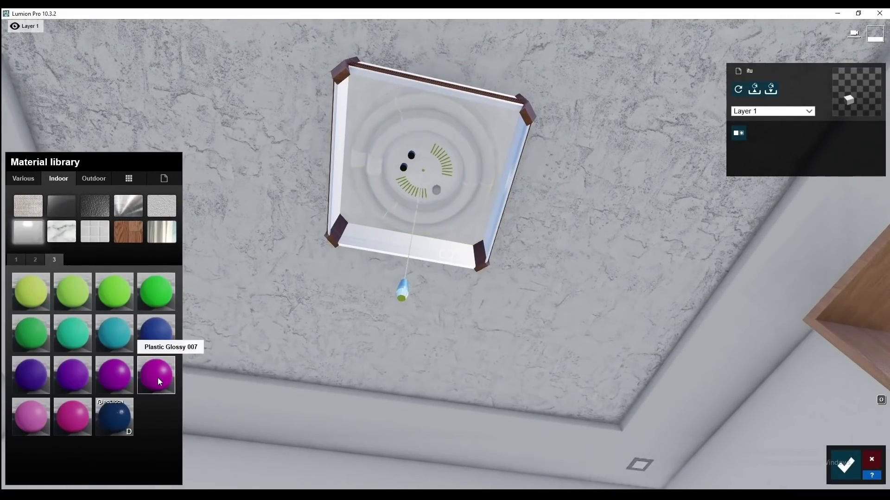
left_click(158, 377)
left_click(80, 404)
left_click(43, 425)
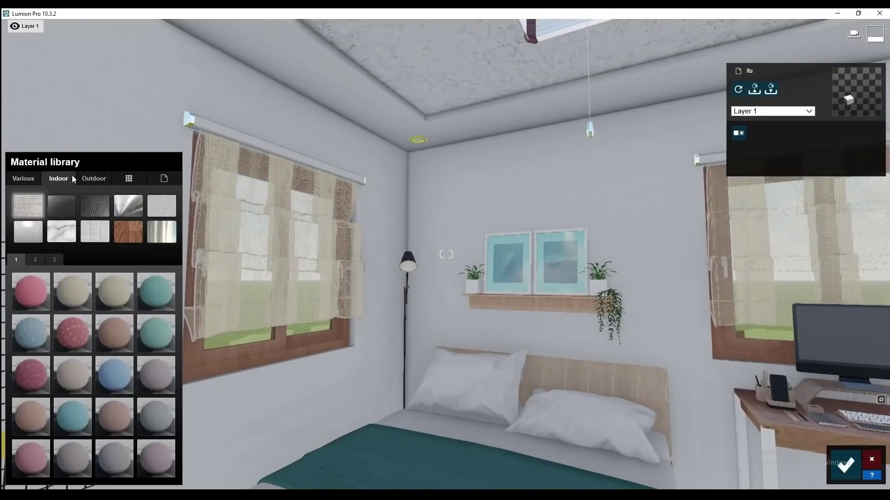
left_click(128, 205)
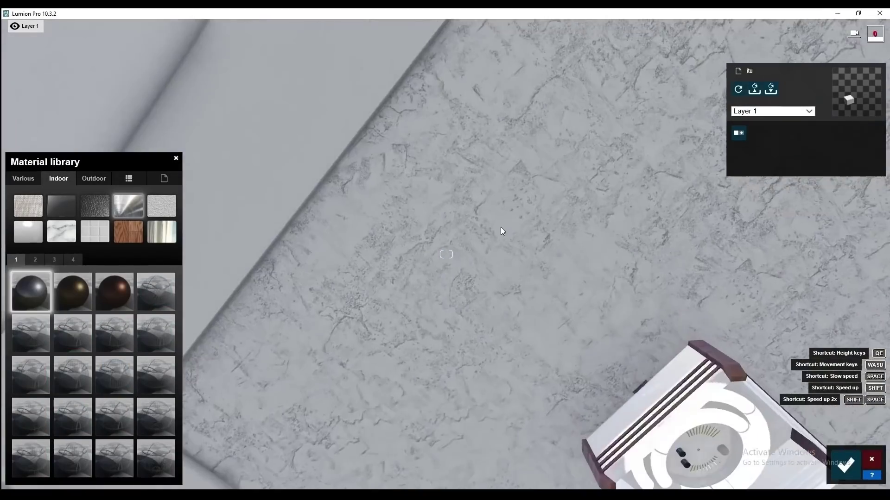
- Apply Plastic Glossy 007 to the ceiling downlight and Wood 003 1024 to the window frames
right_click_drag(500, 227, 469, 249)
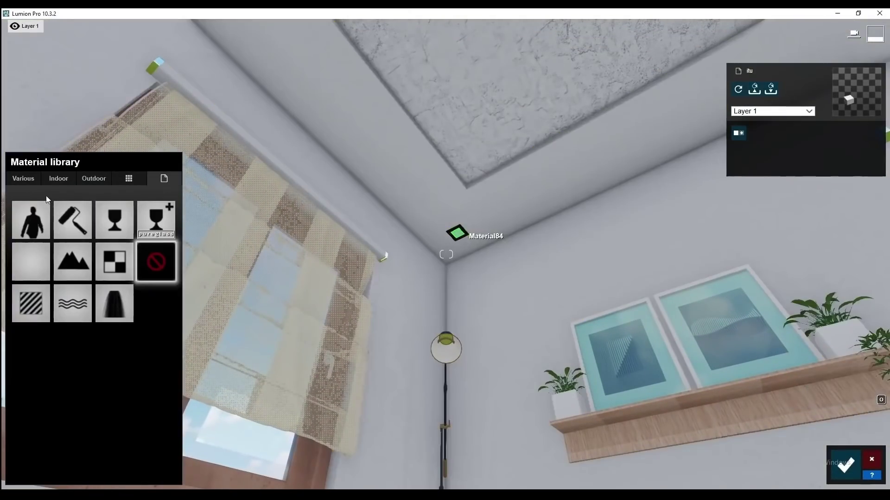
left_click(155, 376)
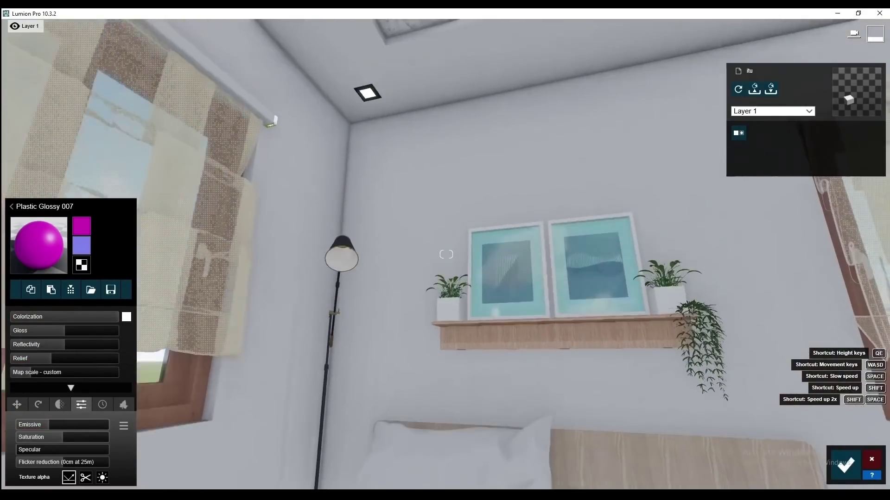
right_click_drag(445, 254, 541, 269)
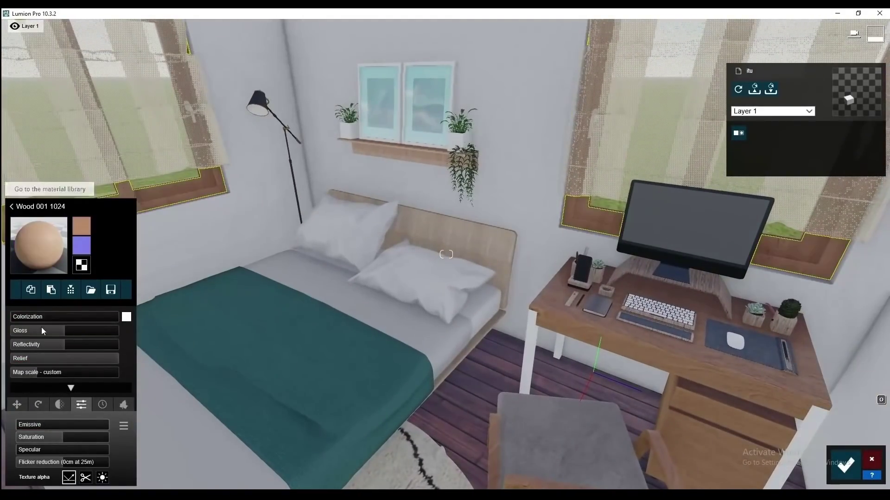
left_click(49, 189)
left_click(70, 455)
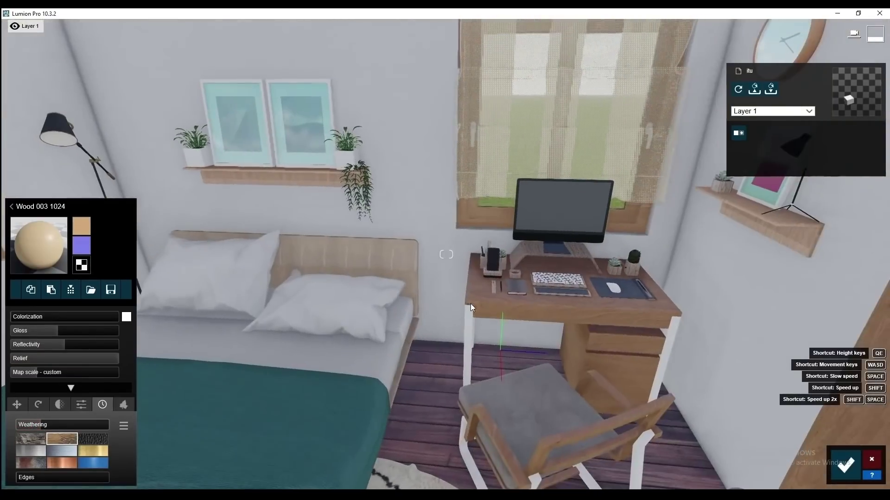
- Give the curtain rod the Plastic Glossy 007 material
right_click_drag(471, 304, 307, 215)
left_click(308, 216)
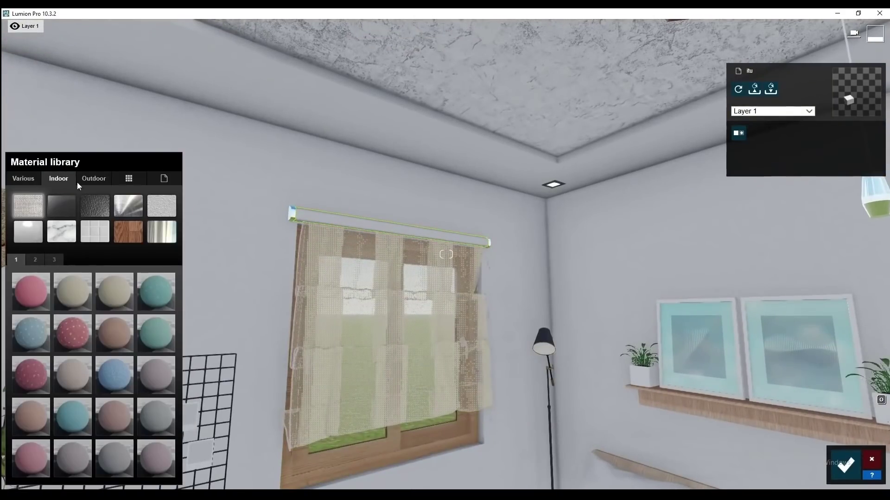
left_click(28, 231)
left_click(54, 259)
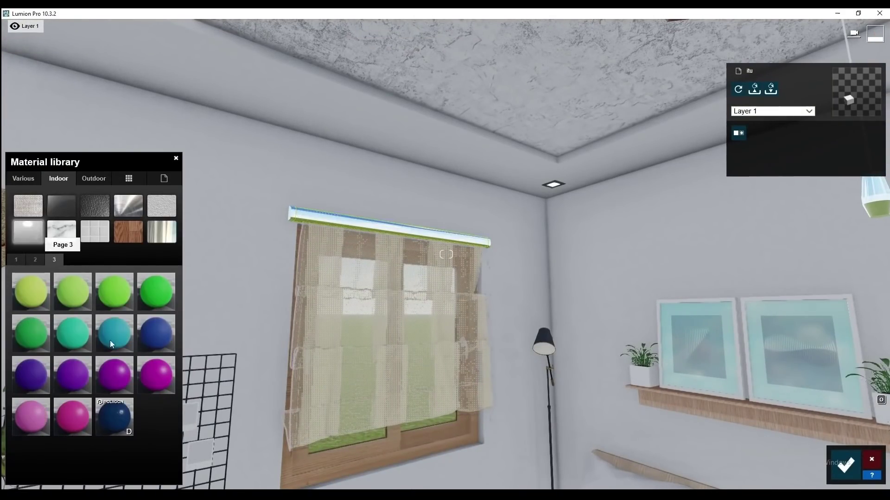
left_click(165, 380)
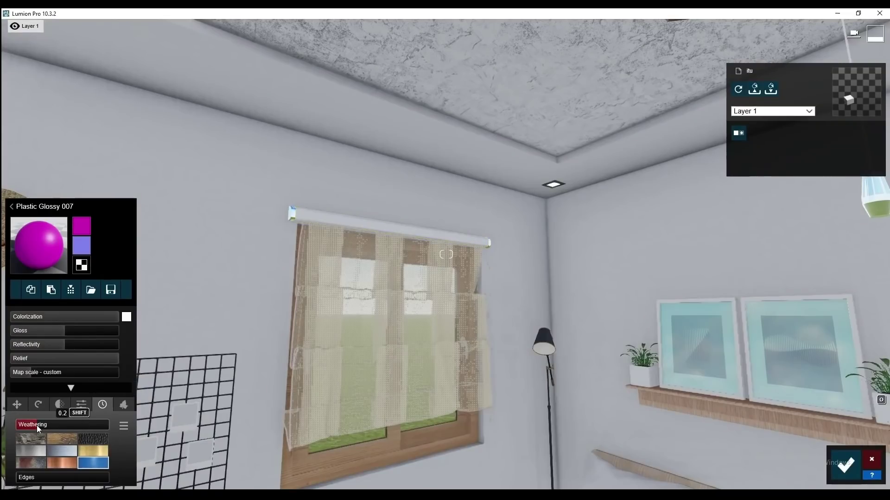
- Select the wall shelf and bring up the first page of indoor woods
right_click_drag(38, 425, 427, 352)
left_click(426, 351)
left_click(59, 178)
left_click(125, 231)
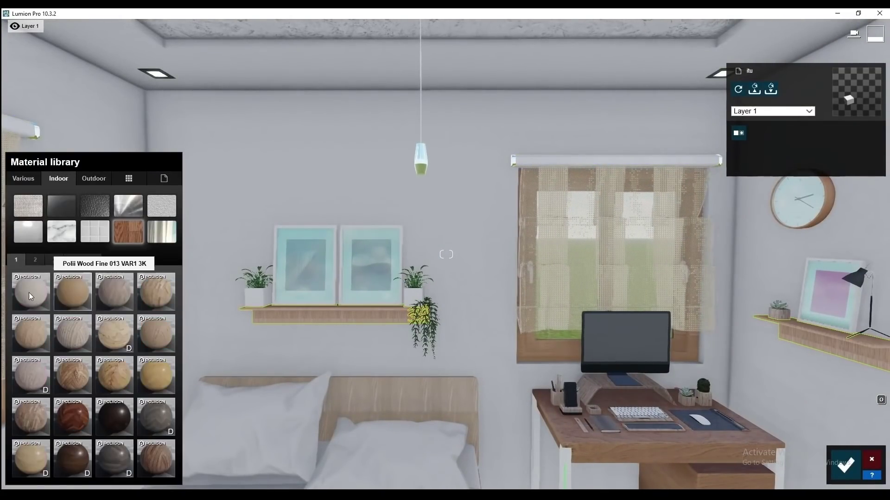
- Apply the outdoor Wood 003 1024 material to the wall shelf
left_click(29, 293)
scroll(274, 332, "up", 3)
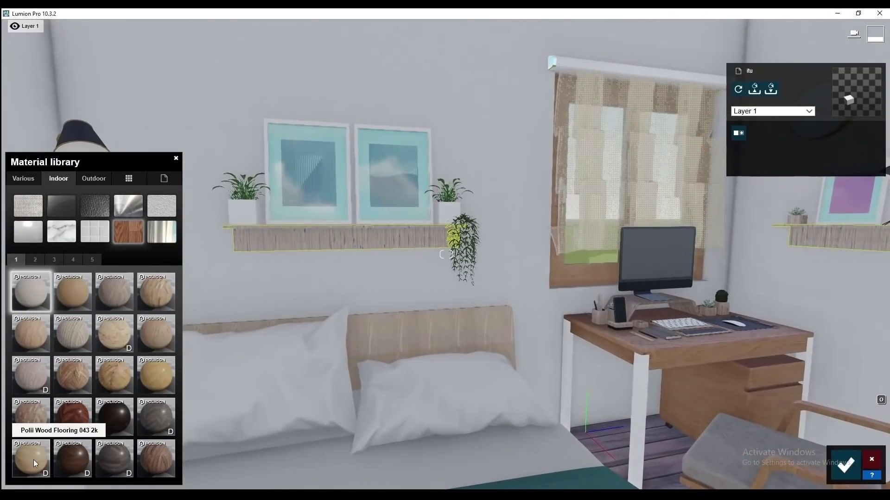
left_click(89, 180)
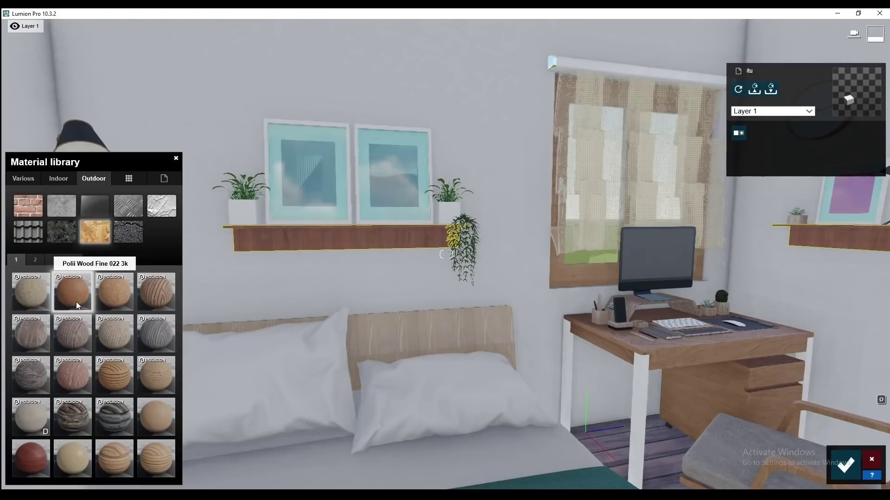
left_click(77, 463)
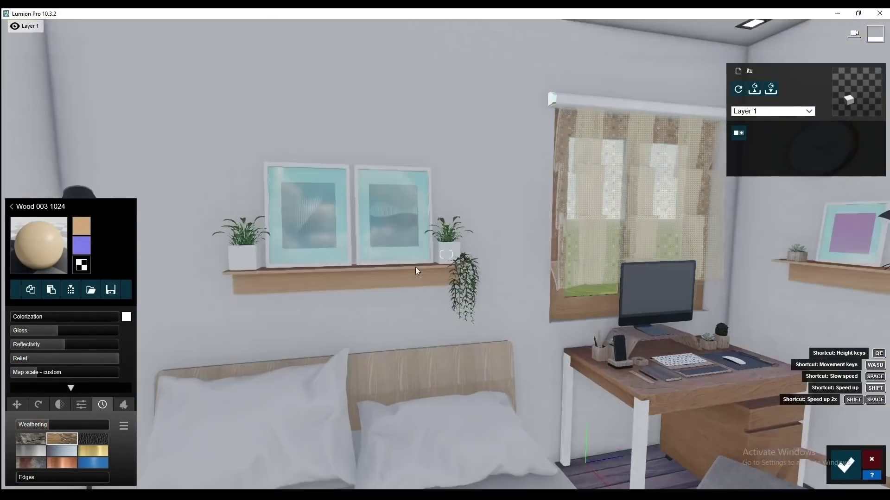
left_click(244, 301)
- Give the left plant pot Polii Marble 021 2K and the picture frames Plastic Glossy 007
left_click(58, 178)
left_click(62, 231)
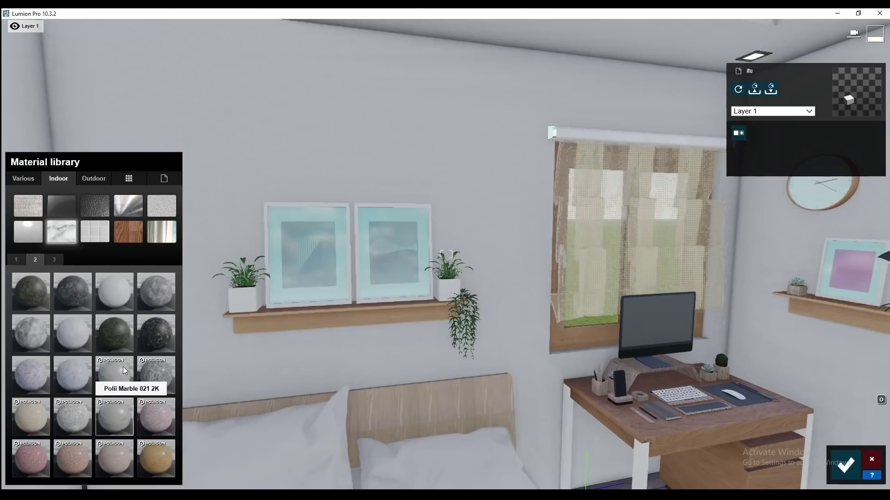
left_click(123, 366)
left_click(57, 233)
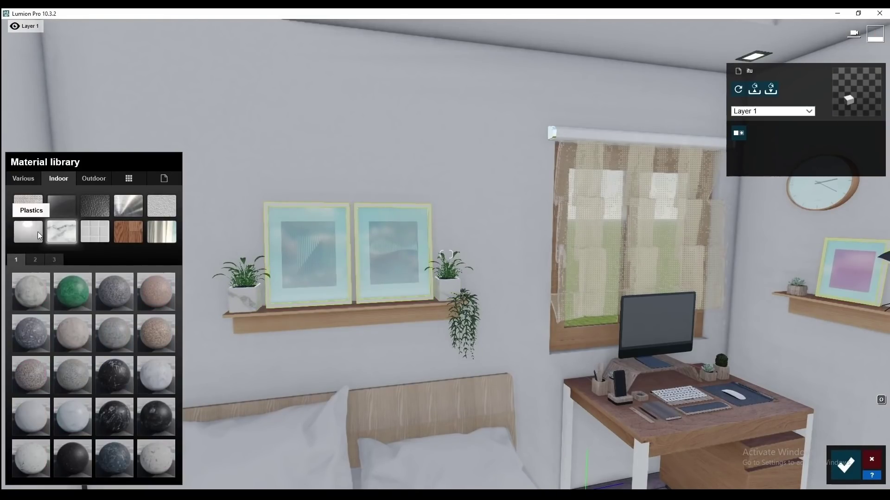
left_click(38, 232)
left_click(156, 373)
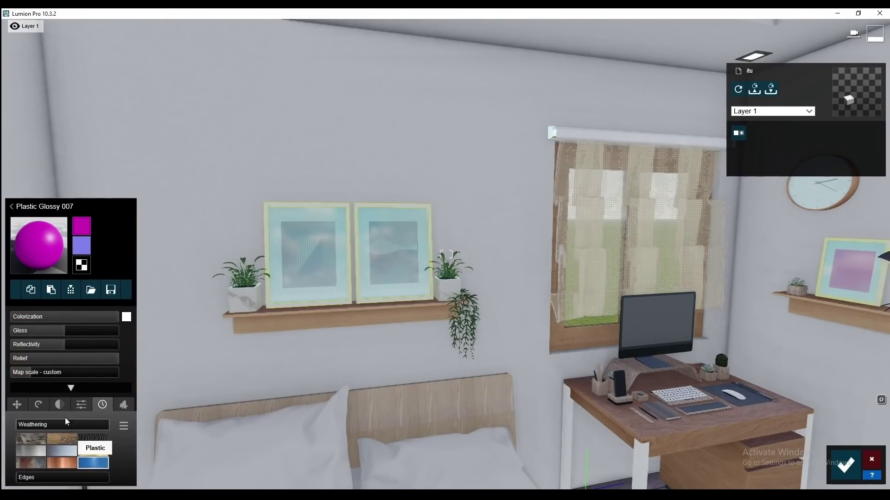
- Give the painting a Standard material with the photo loaded as its colour map
right_click_drag(66, 421, 608, 195)
left_click(609, 196)
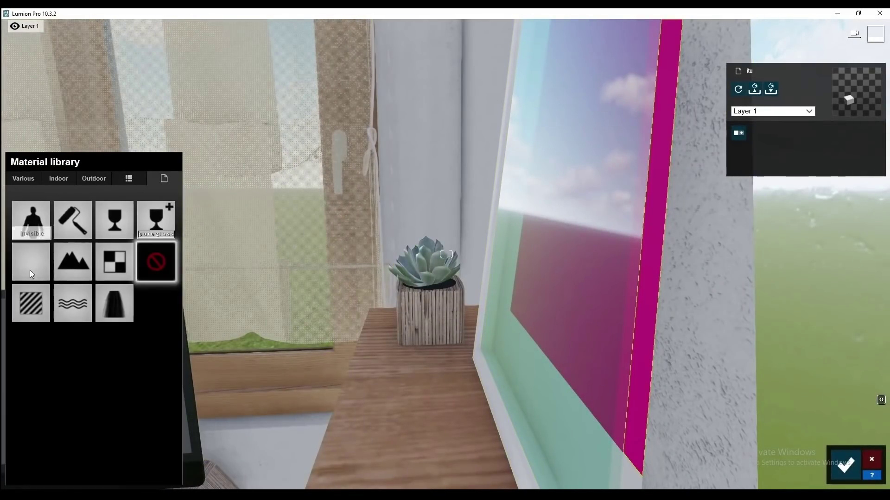
left_click(35, 319)
left_click(81, 226)
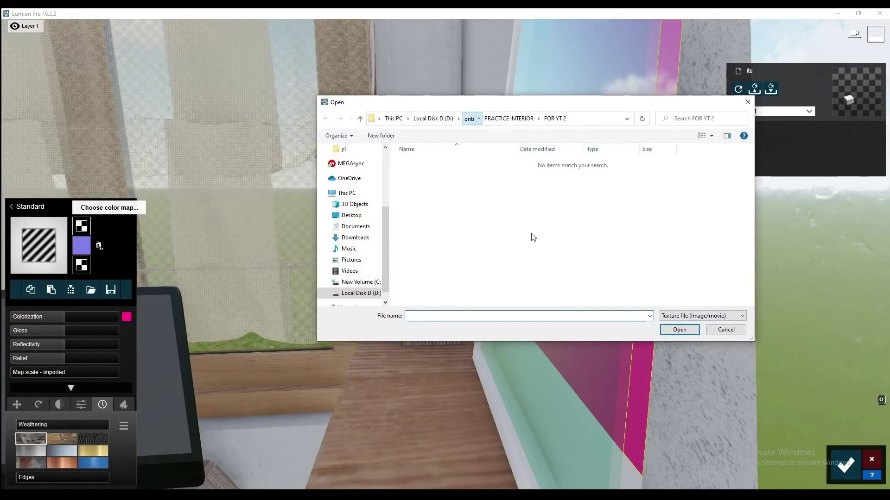
left_click(469, 118)
left_click(468, 222)
left_click(681, 328)
mouse_move(681, 327)
right_mouse_down()
mouse_move(521, 277)
mouse_move(39, 374)
right_mouse_up()
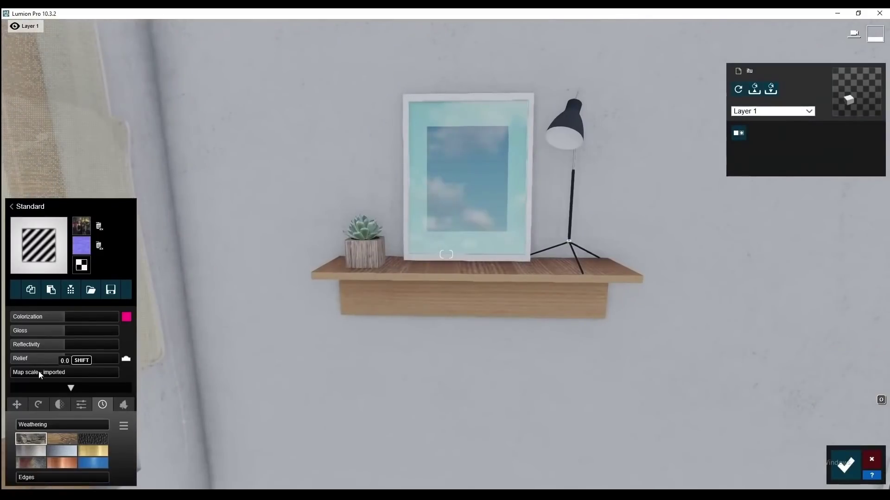
key("e")
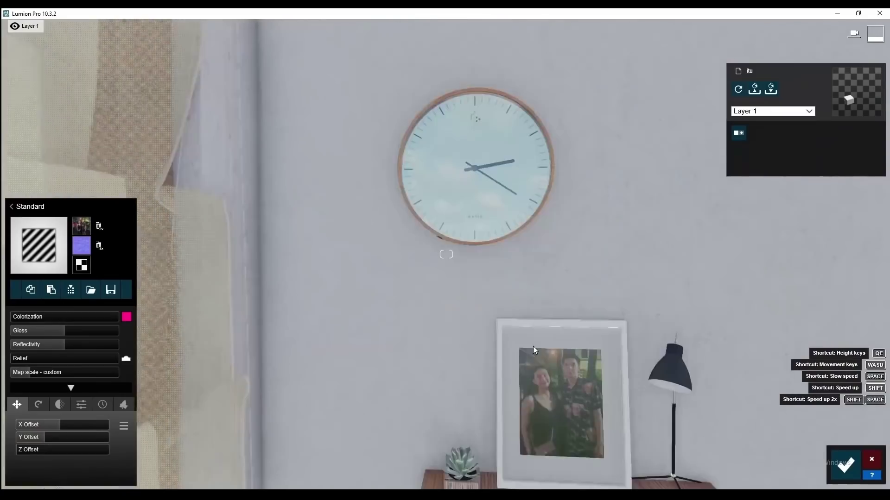
- Enable Transparency on the photo material, after briefly trying the waxy option
left_click(109, 407)
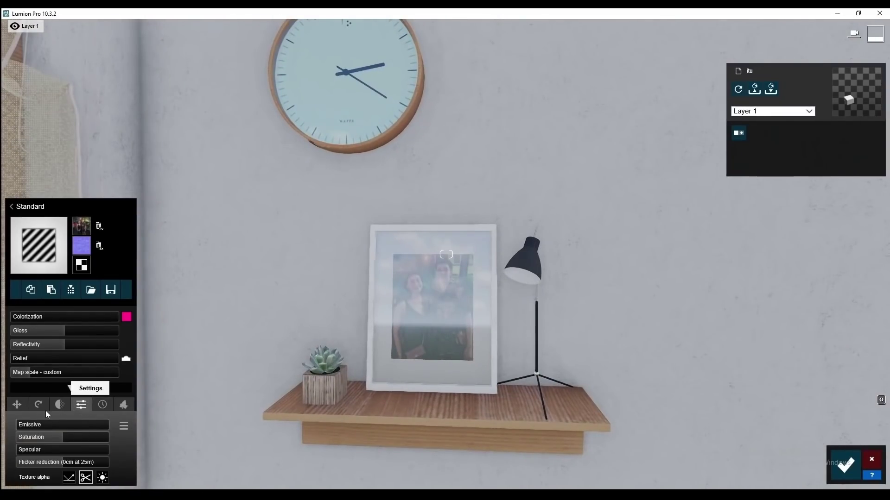
left_click(15, 437)
scroll(480, 353, "up", 6)
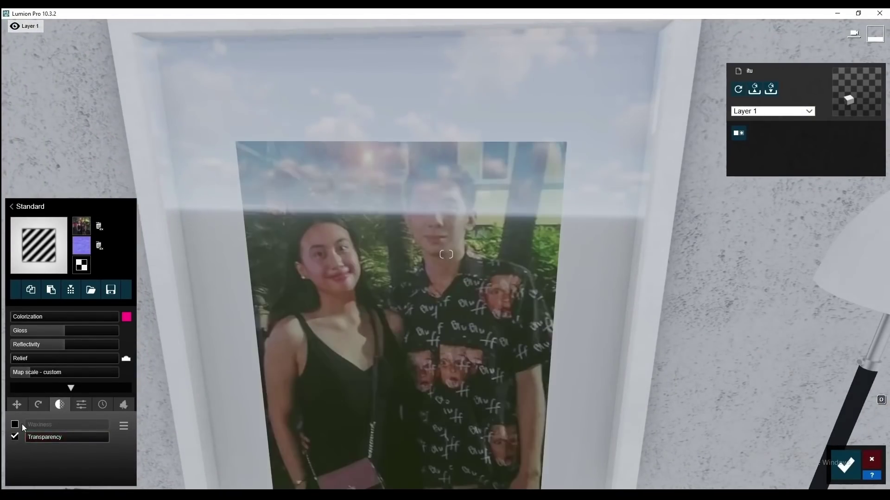
left_click(17, 424)
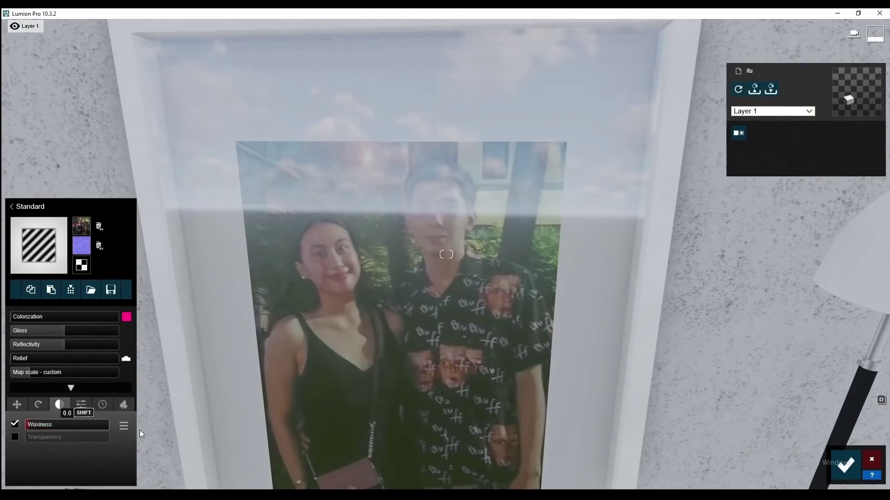
left_click(15, 438)
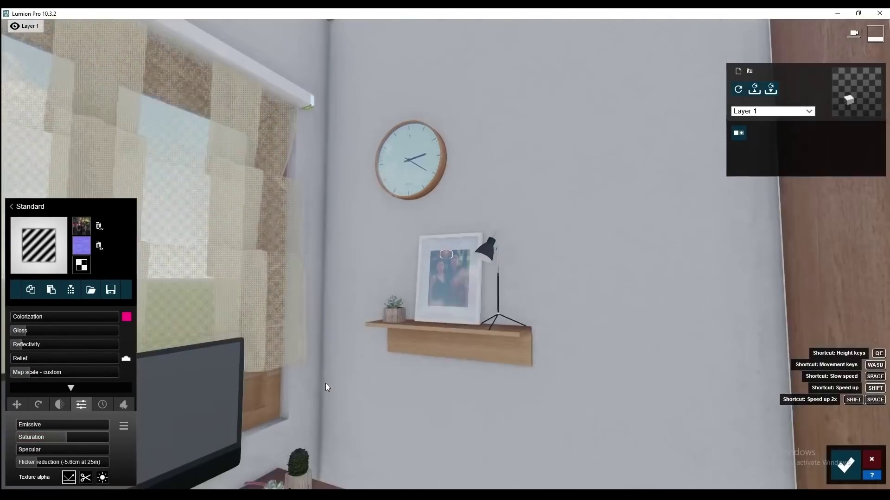
left_click(642, 292)
- Apply a glossy indoor metal material to the shelf lamp's pole
left_click(60, 264)
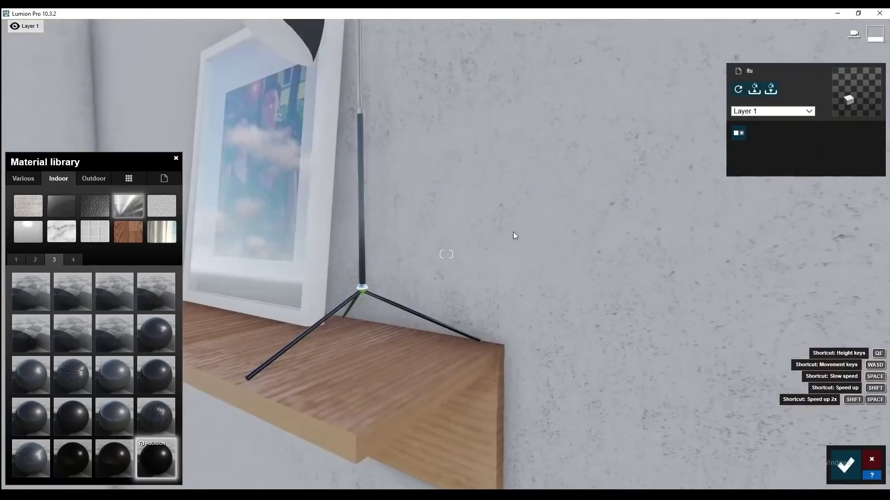
left_click(35, 297)
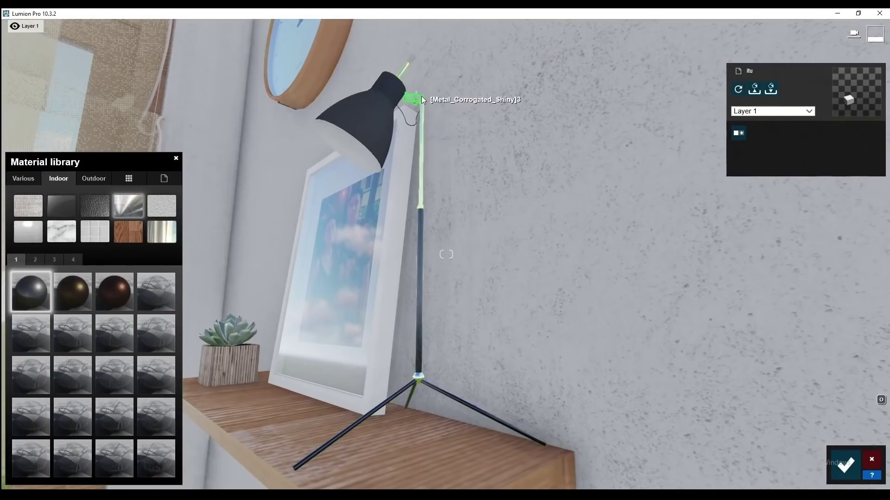
left_click(420, 95)
left_click(54, 173)
left_click(128, 205)
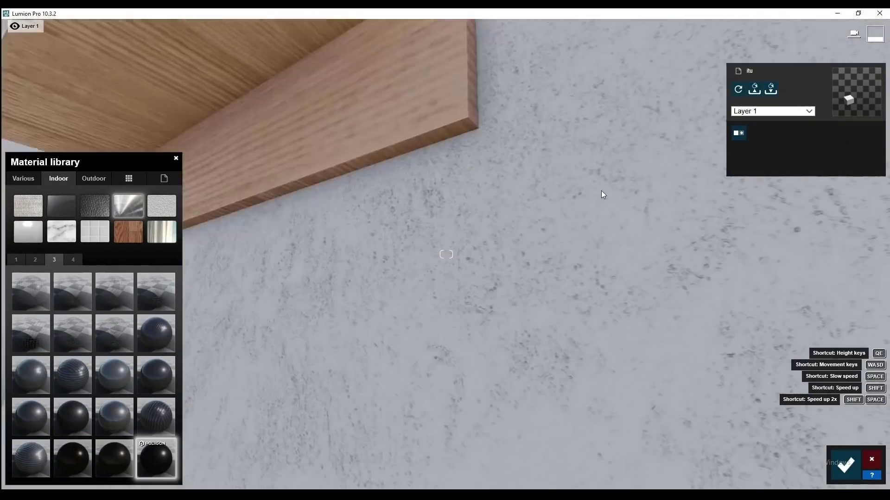
- Give the lamp shade glowing Plastic Glossy 007 with Emissive set to 3.9
left_click(688, 241)
left_click(58, 178)
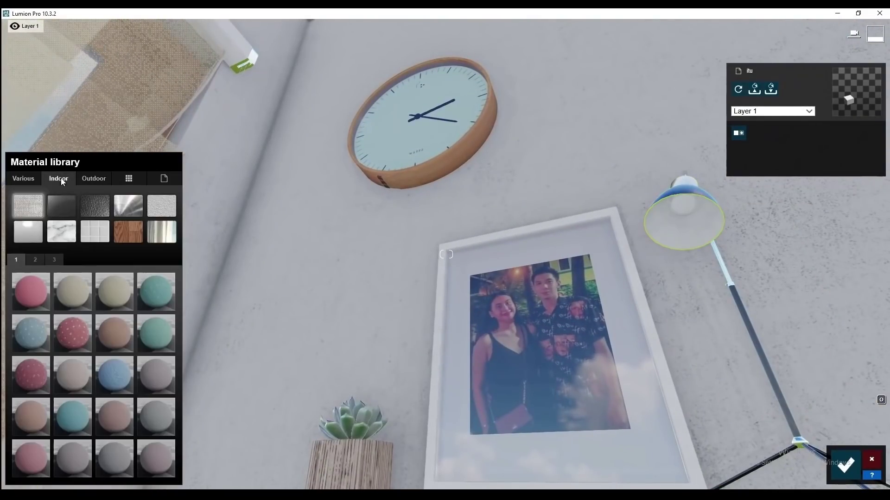
left_click(48, 424)
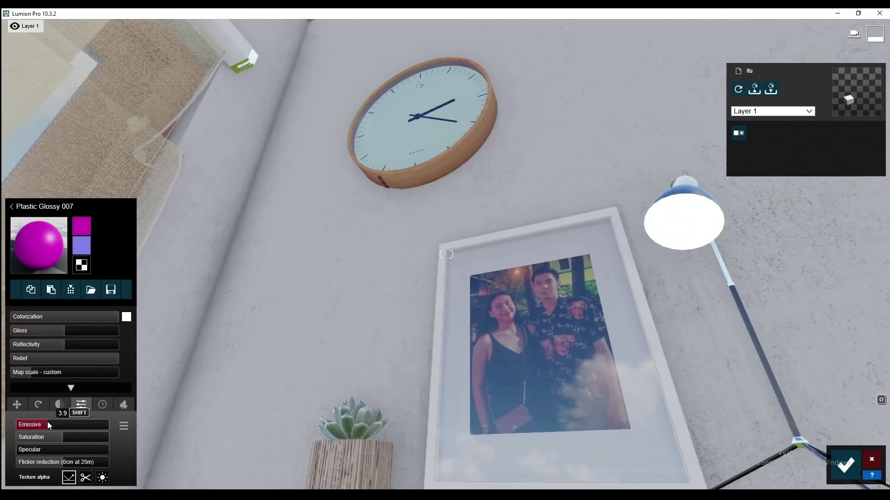
mouse_move(45, 421)
right_mouse_down()
mouse_move(508, 208)
mouse_move(466, 295)
right_mouse_up()
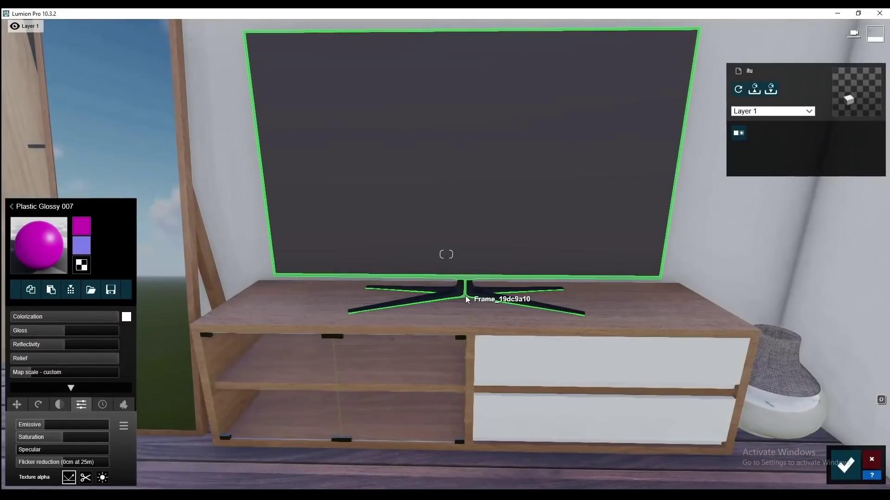
- Apply Polii Metal Teflon 001 2K to the TV stand after trying Silver metal
left_click(465, 296)
left_click(139, 203)
left_click(55, 260)
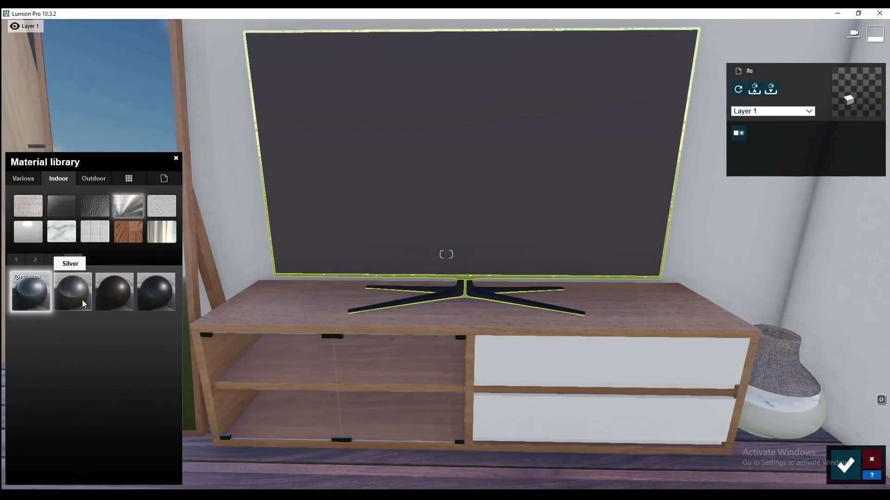
left_click(76, 294)
left_click(103, 405)
left_click(39, 245)
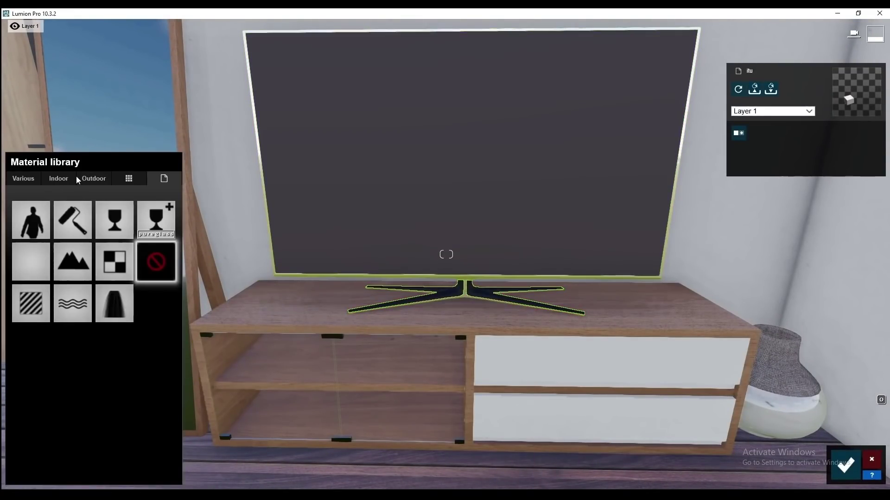
left_click(150, 441)
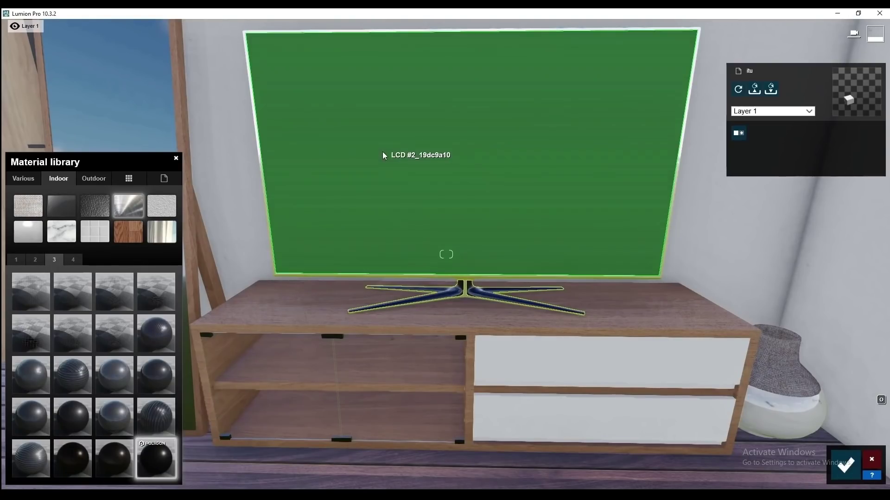
- Give the TV screen a Standard material using the POOL walkthrough .mp4 video as colour map
scroll(399, 410, "down", 5)
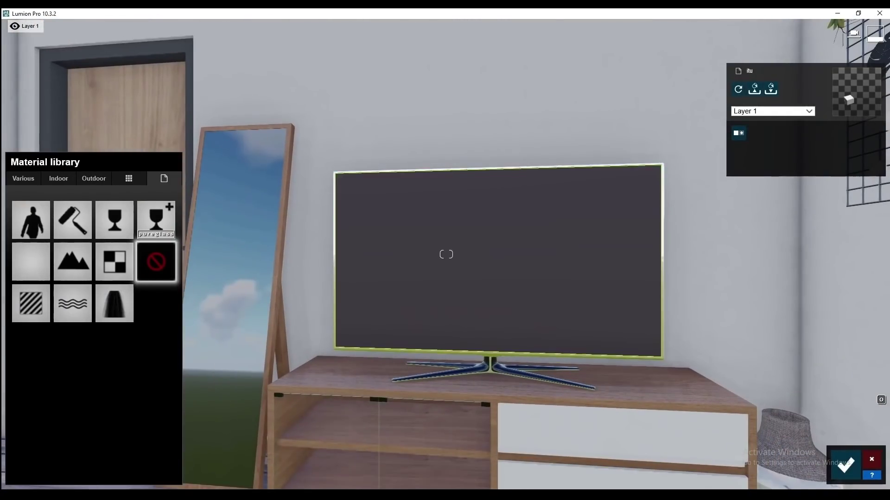
left_click(39, 303)
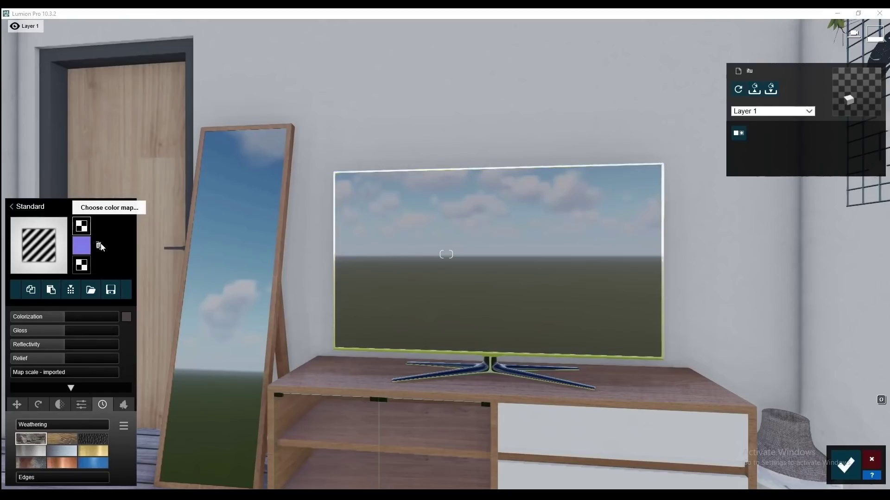
left_click(82, 226)
scroll(475, 271, "down", 3)
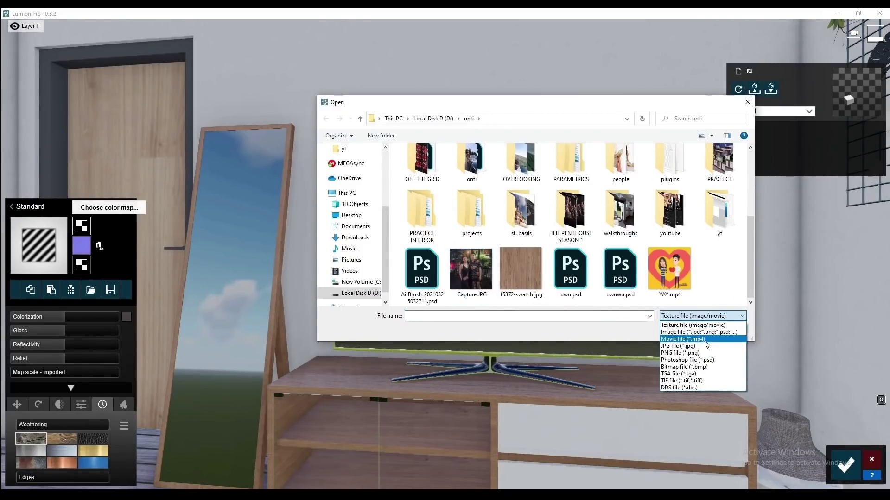
left_click(693, 325)
double_click(620, 226)
left_click(326, 118)
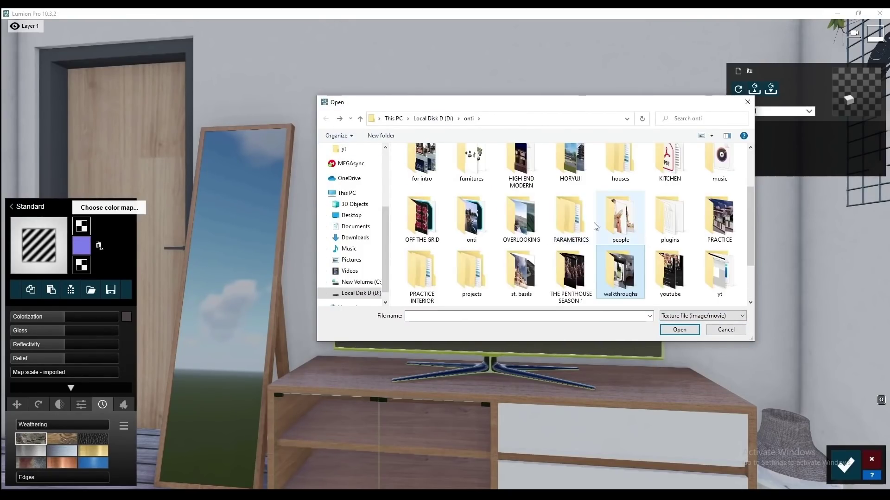
double_click(471, 269)
double_click(419, 176)
double_click(419, 174)
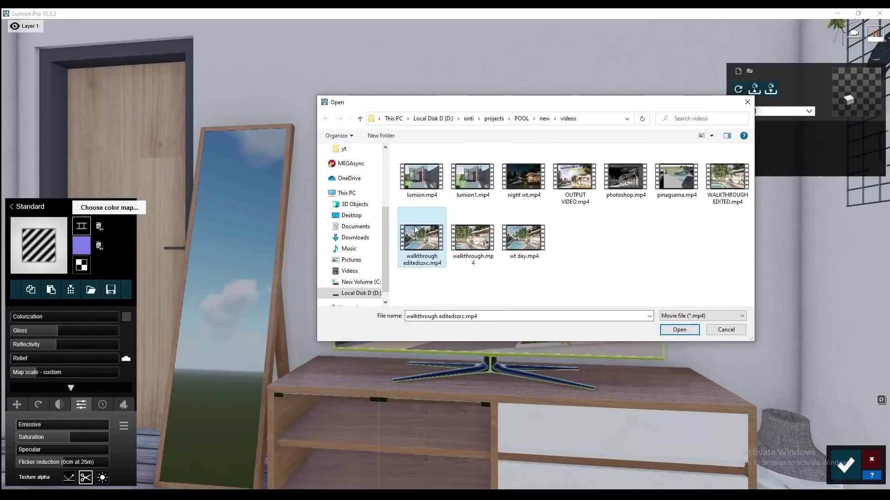
double_click(468, 244)
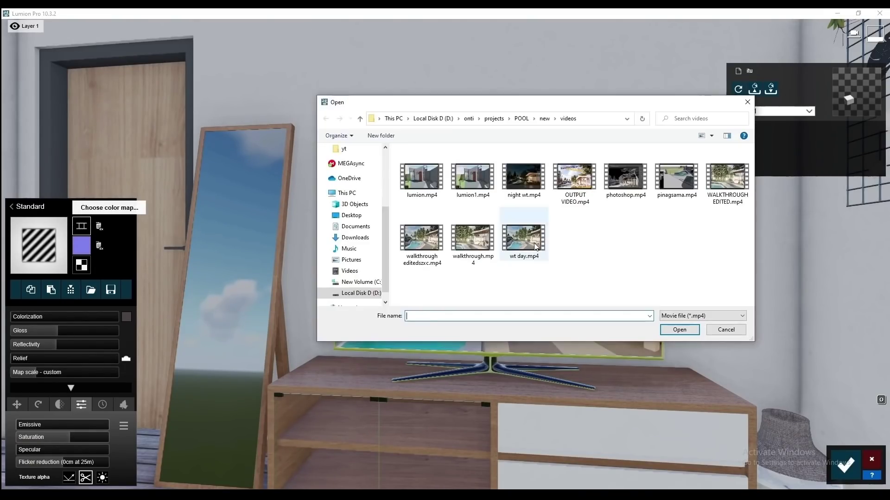
left_click(850, 462)
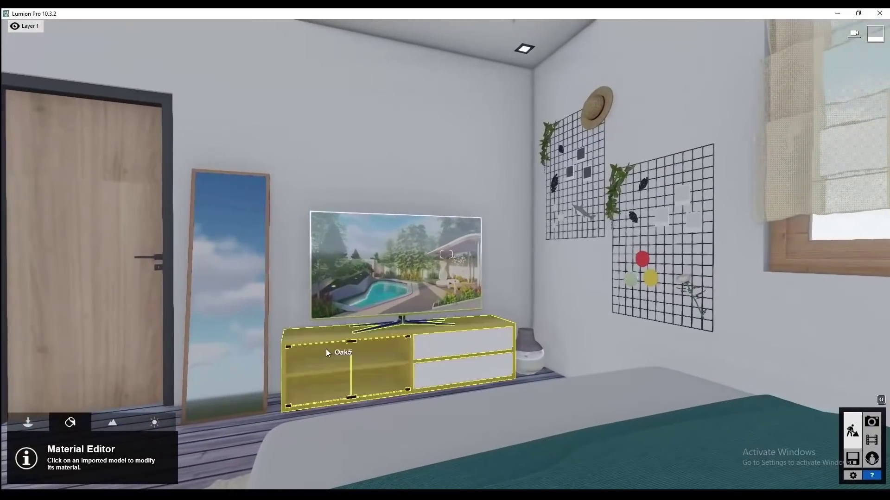
- Cover the round rug in Warm White Fur with a toned-down fur colour
mouse_move(326, 348)
right_mouse_down()
mouse_move(279, 291)
mouse_move(554, 316)
mouse_move(118, 274)
right_mouse_up()
left_click(119, 274)
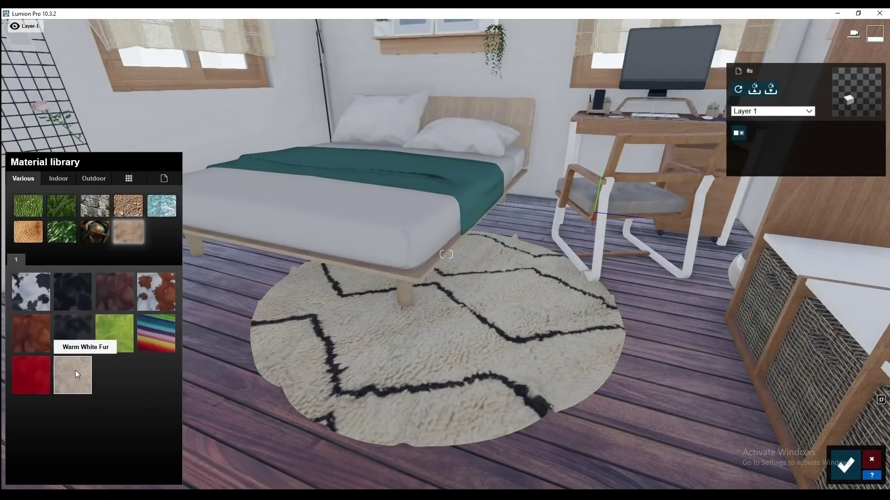
left_click(75, 370)
left_click(65, 390)
left_click(23, 422)
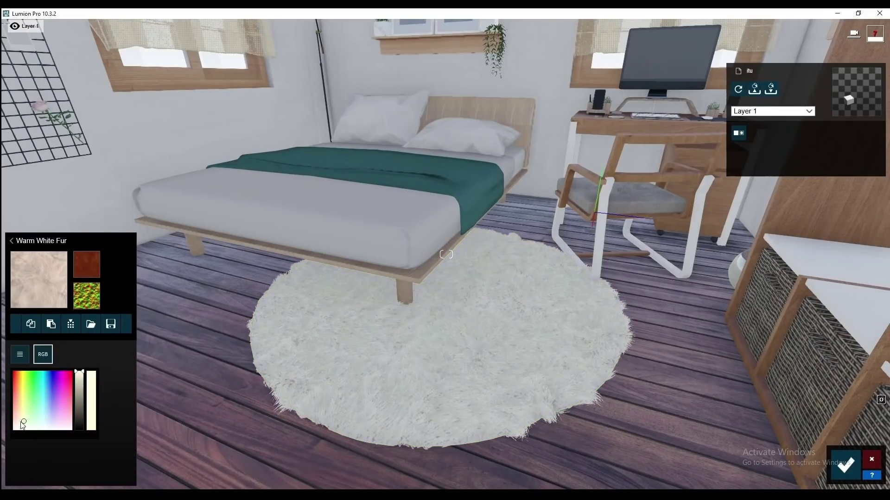
left_click(77, 383)
left_click(845, 464)
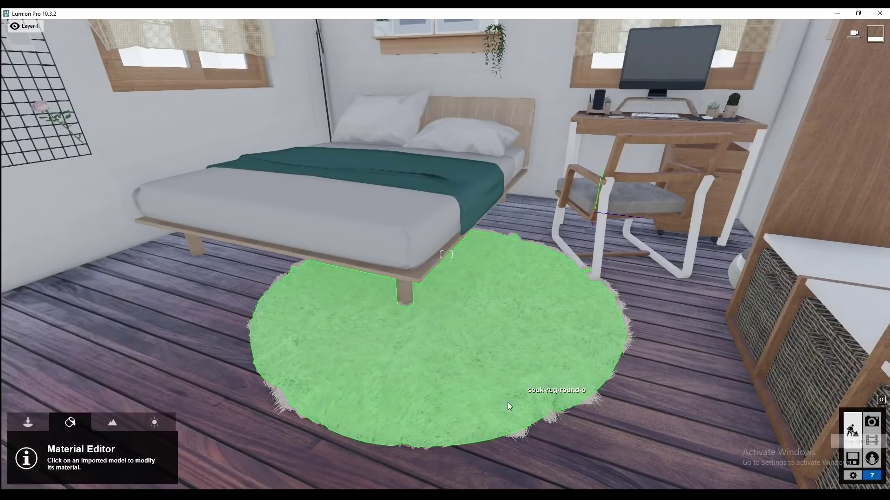
- Apply Polii Wood Fine 013 VAR1 3K to the bed frame and select the mattress
scroll(508, 402, "down", 3)
left_click(167, 278)
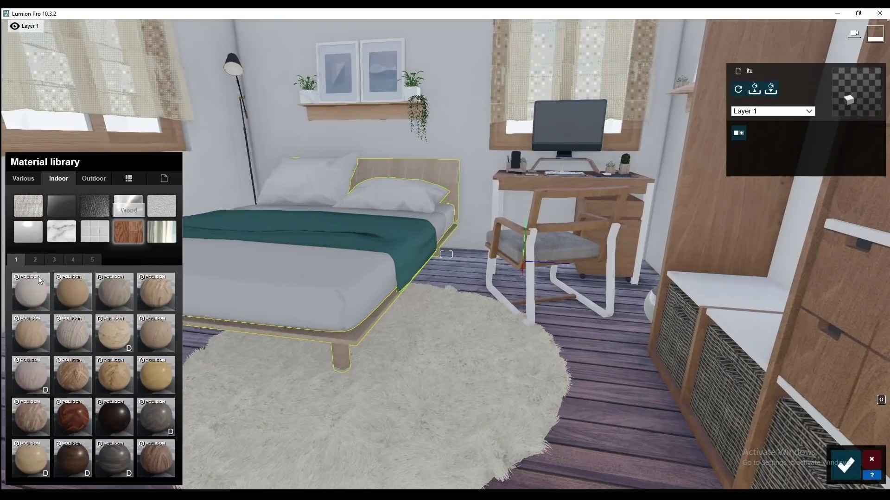
left_click(74, 289)
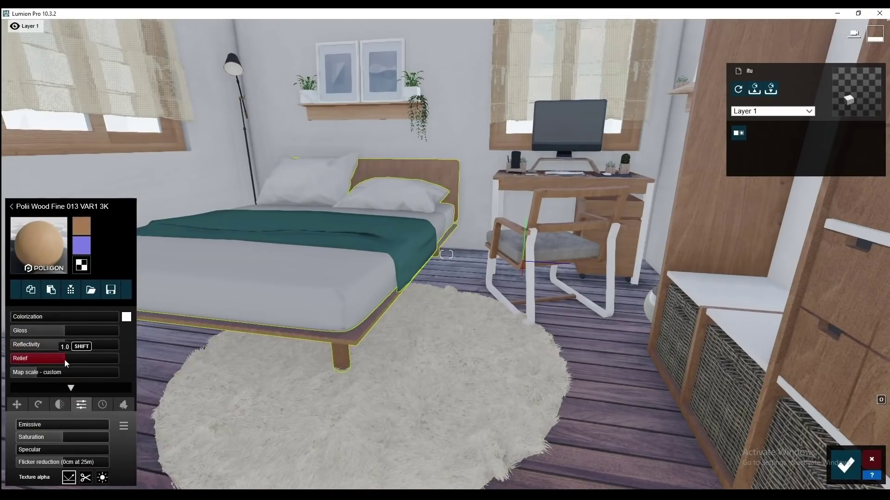
left_click(353, 291)
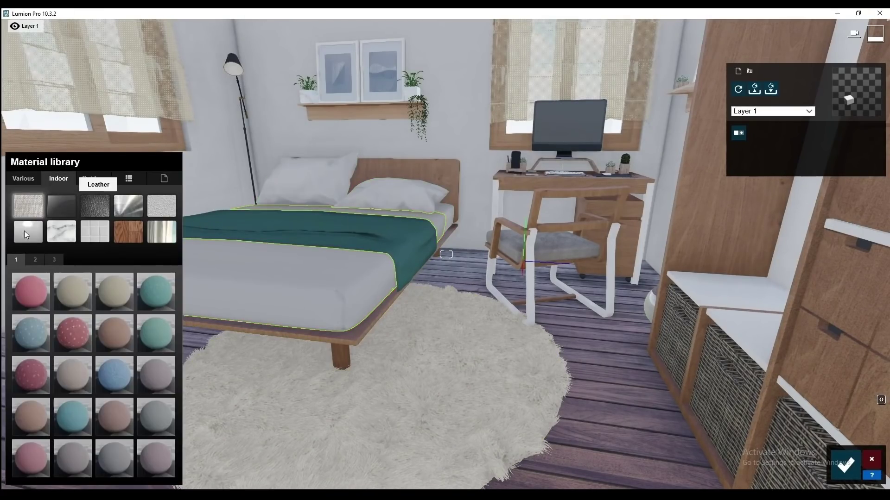
mouse_move(549, 332)
right_mouse_down()
mouse_move(293, 355)
mouse_move(114, 413)
right_mouse_up()
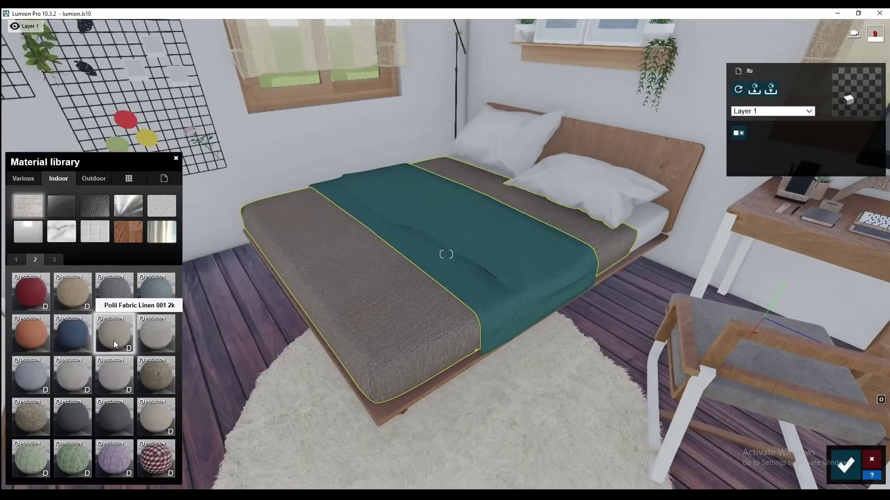
- Apply the grey linen fabric to the mattress and lighten its colour
left_click(113, 341)
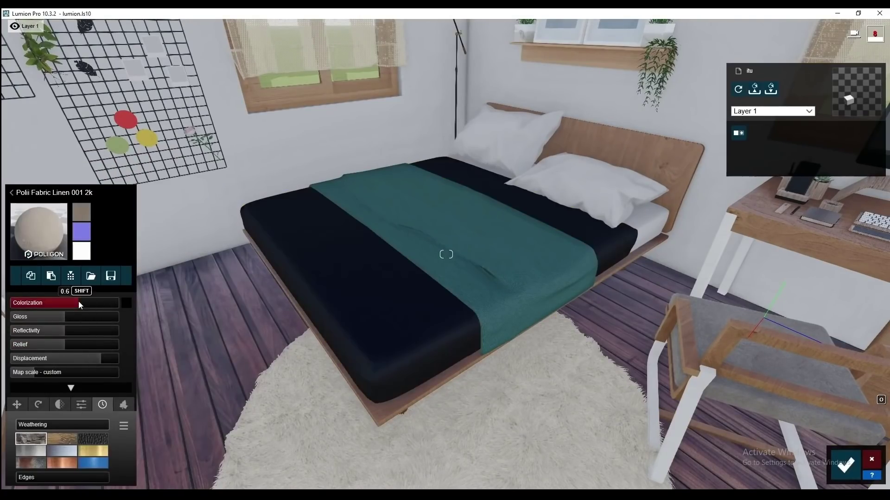
left_click(126, 303)
left_click(90, 302)
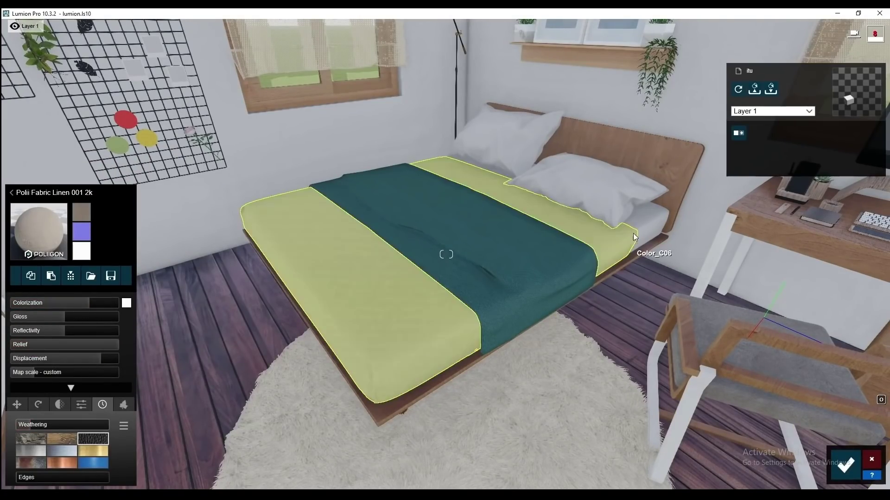
left_click(39, 229)
- Give the pillows Polii Fabric SuedePatchy 001 2K and the blanket Linen 001 2k with raised colorization
left_click(36, 261)
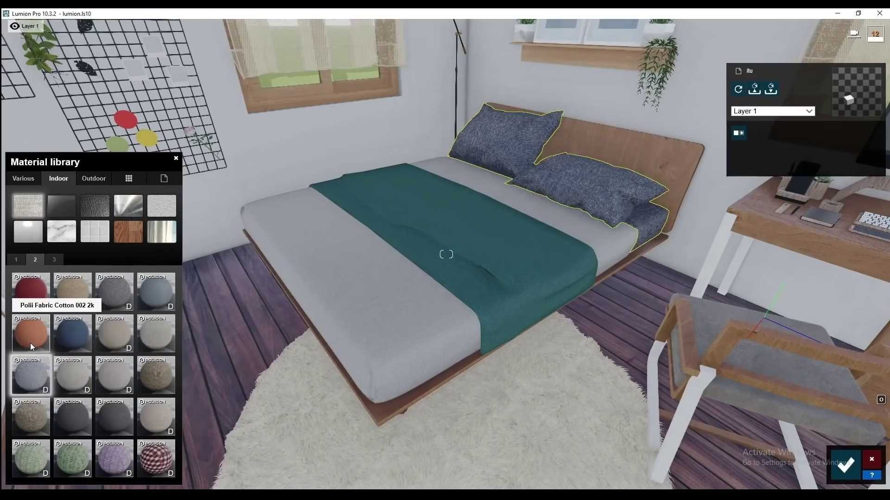
left_click(74, 379)
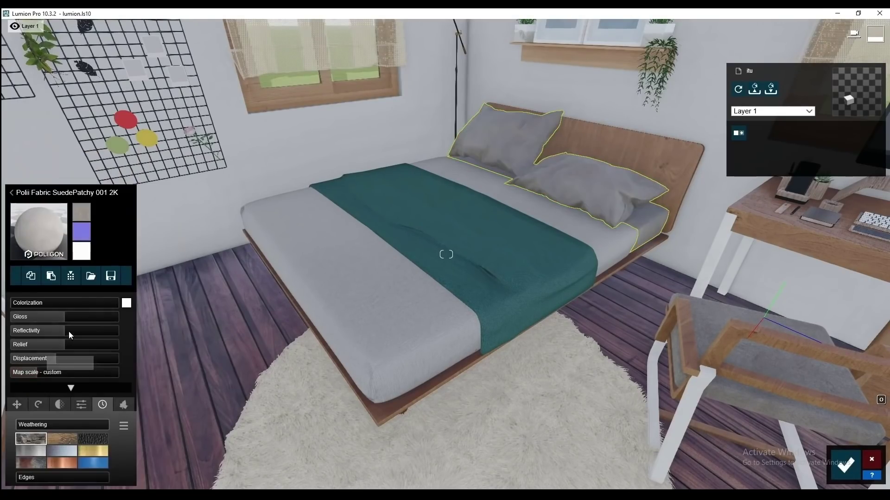
left_click(109, 303)
left_click(418, 318)
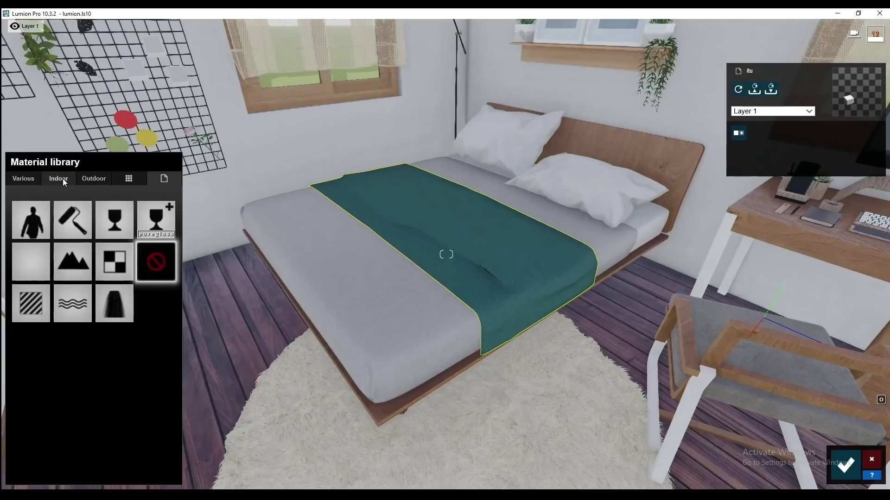
left_click(58, 178)
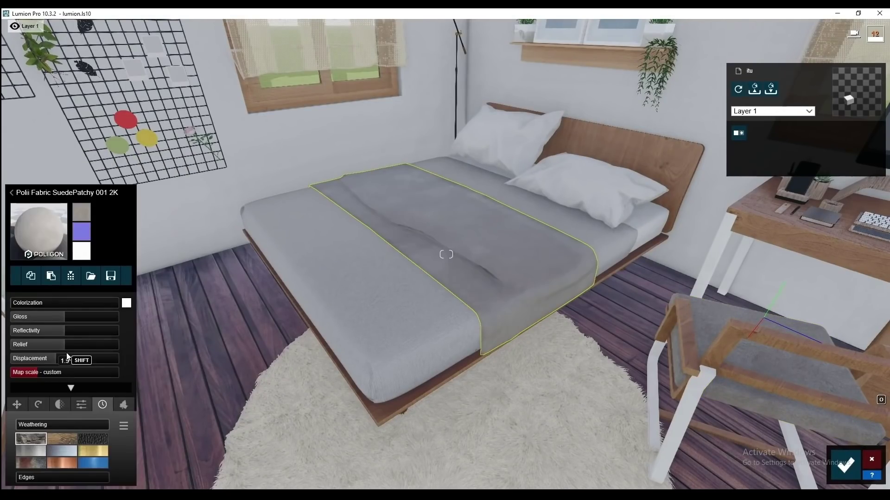
left_click(28, 427)
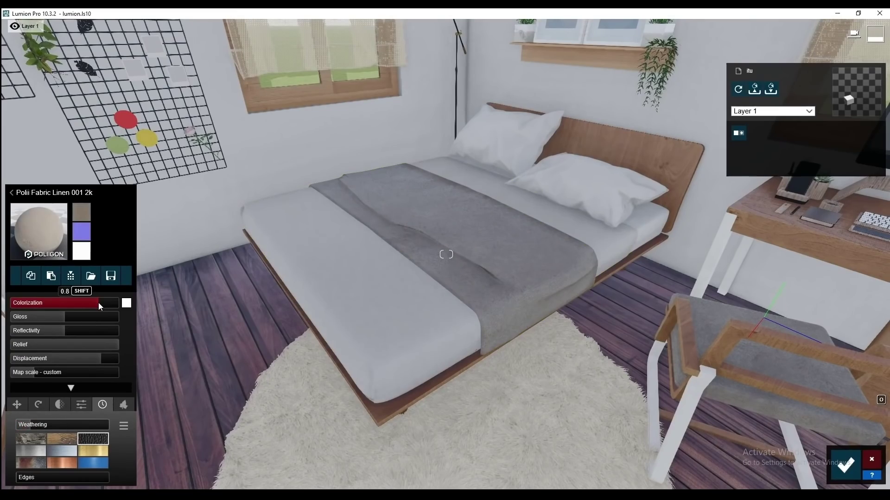
mouse_move(766, 70)
right_mouse_down()
mouse_move(649, 93)
mouse_move(535, 149)
right_mouse_up()
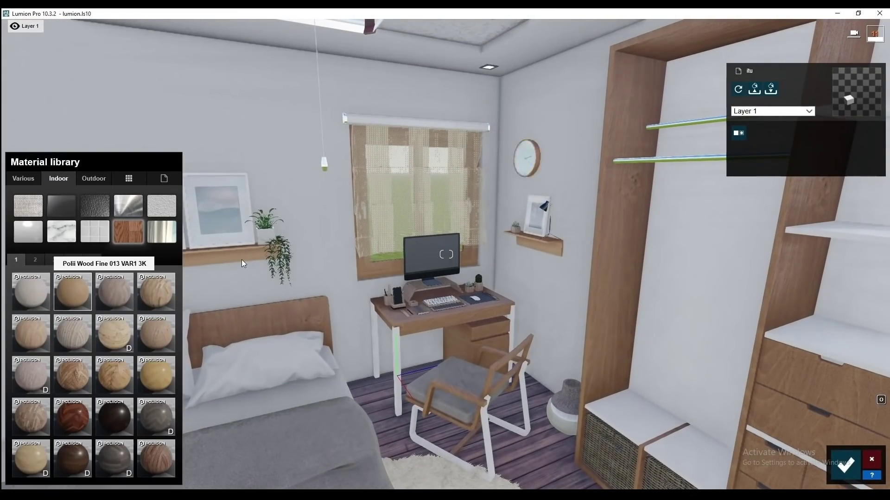
- Apply Wood 003 1024 to one object and Metal Brass to the floor lamp
left_click(94, 179)
left_click(76, 455)
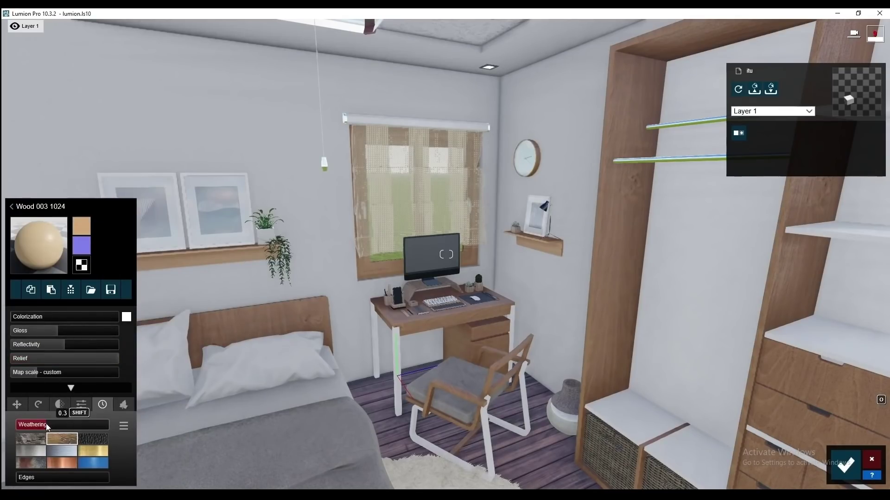
left_click(301, 324)
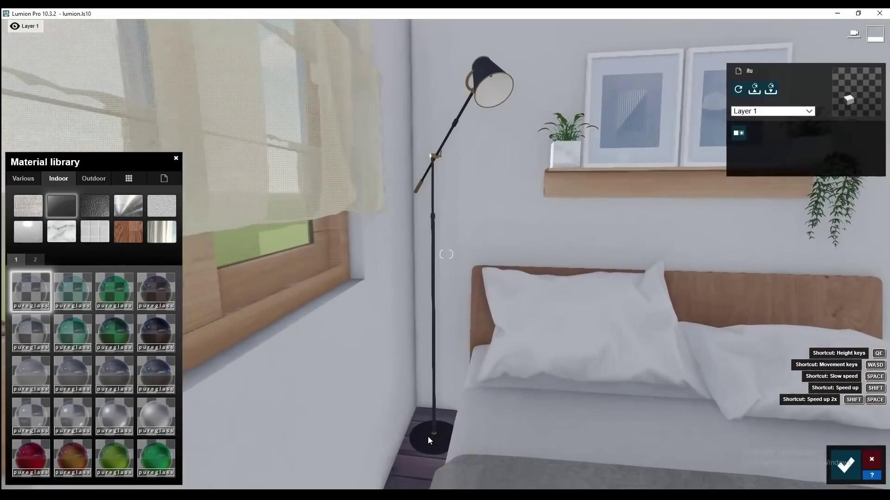
left_click(28, 205)
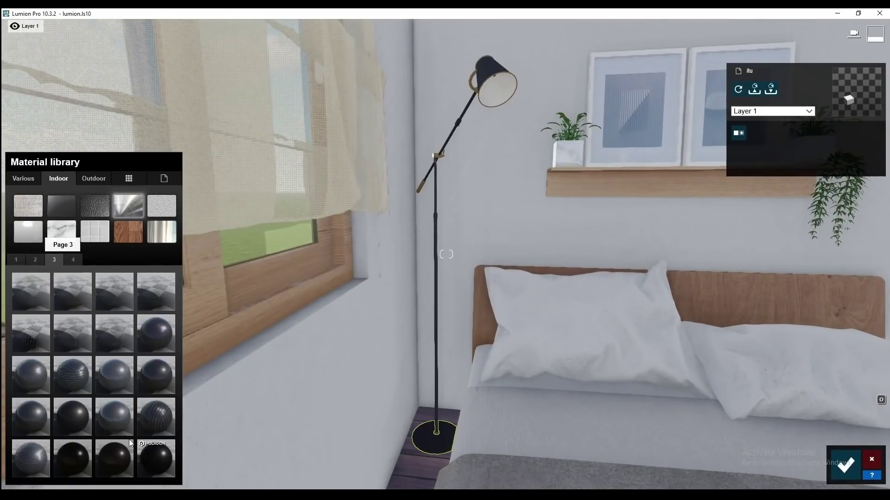
left_click(132, 210)
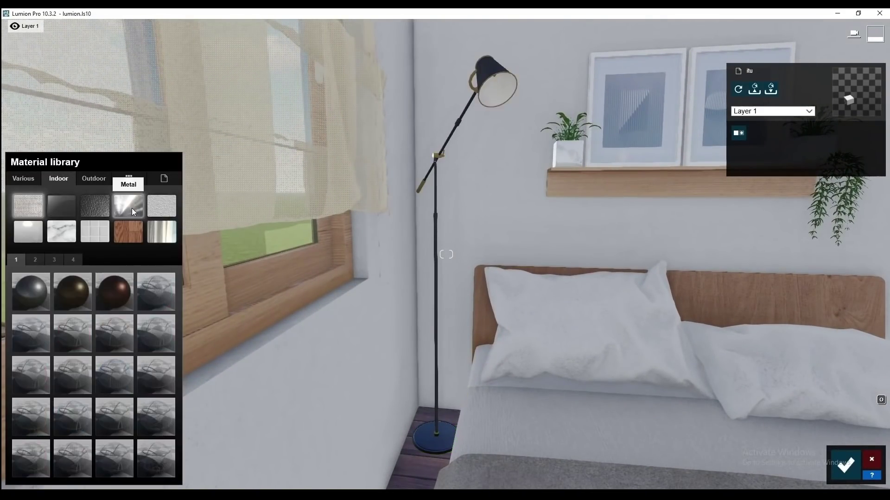
left_click(74, 296)
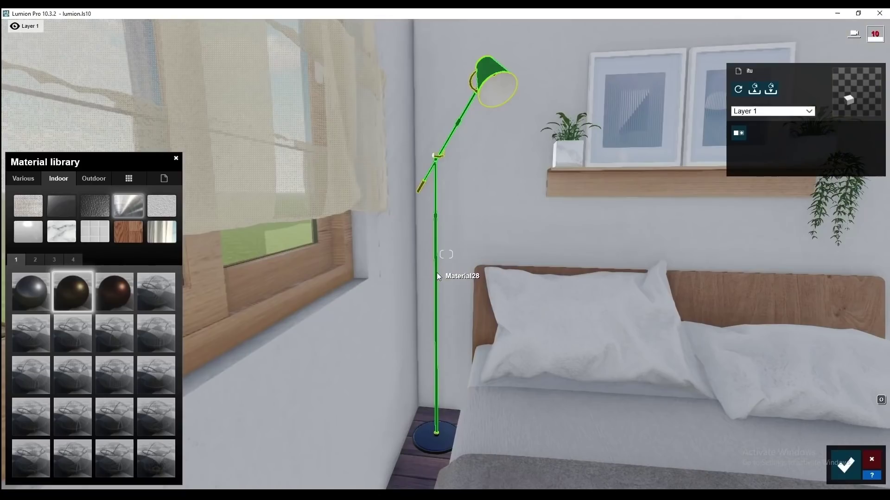
- Give the lamp a dark blue Teflon finish and a glowing Plastic Glossy 007 shade interior
left_click(161, 288)
left_click(53, 259)
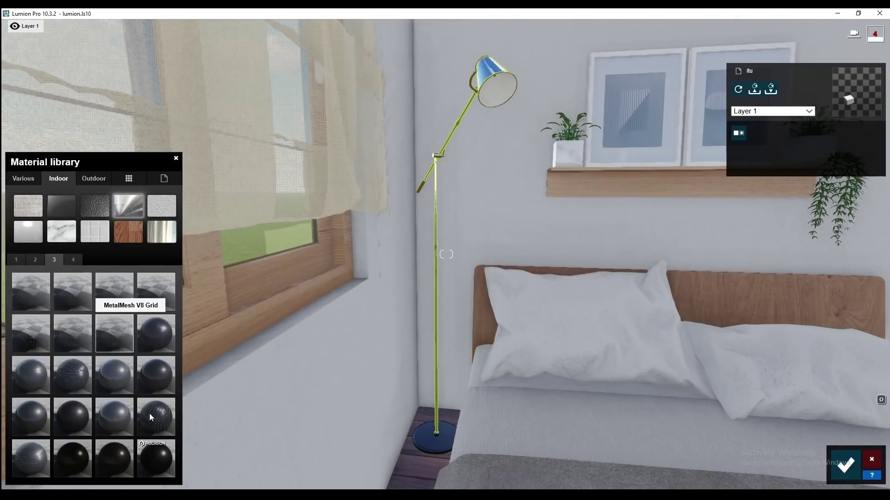
left_click(156, 459)
left_click(54, 177)
left_click(27, 231)
left_click(53, 259)
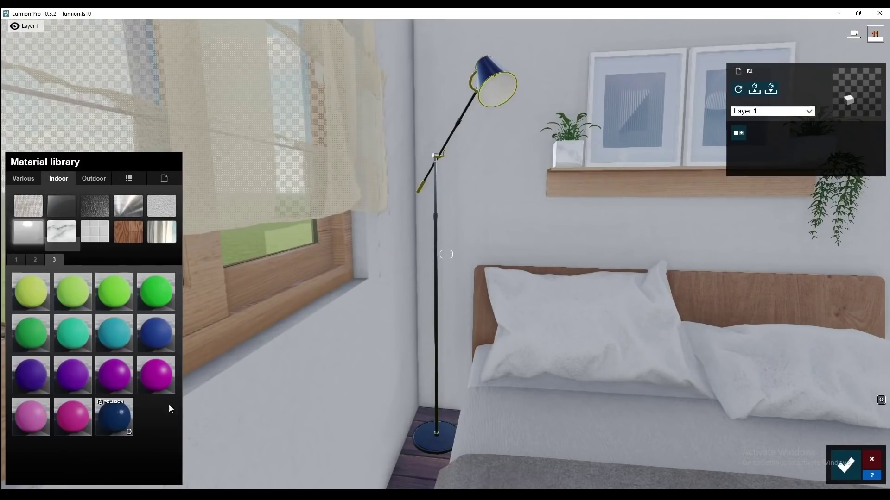
left_click(159, 380)
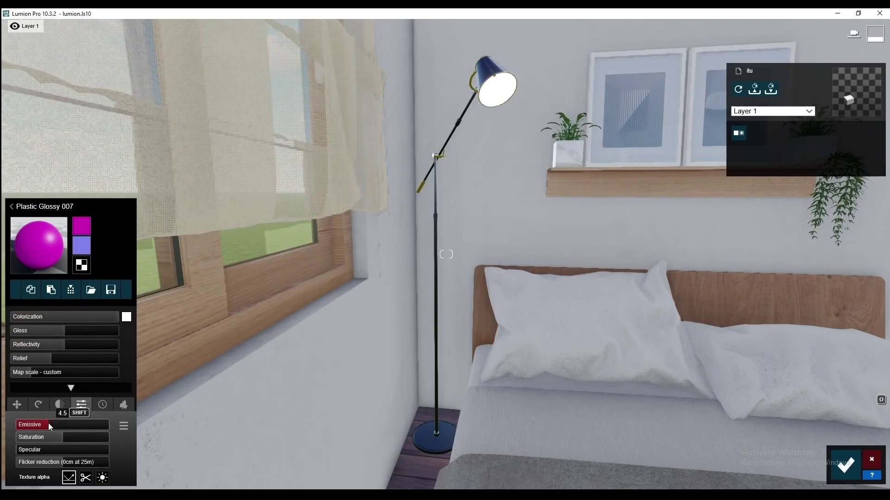
scroll(627, 209, "up", 5)
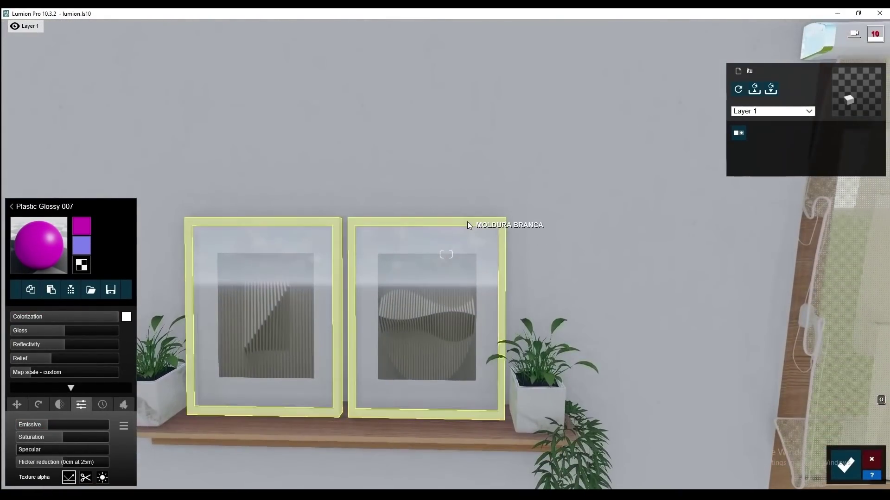
- Apply Indoor Stone Polii Marble 011 2K to the wire grids' round ornaments
mouse_move(467, 222)
right_mouse_down()
mouse_move(649, 245)
mouse_move(553, 268)
mouse_move(715, 232)
mouse_move(694, 194)
right_mouse_up()
left_click(12, 206)
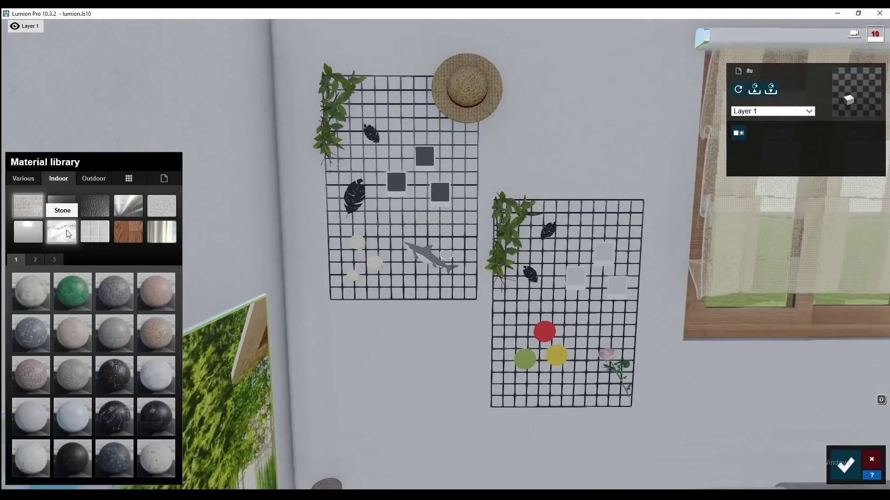
left_click(34, 259)
left_click(124, 375)
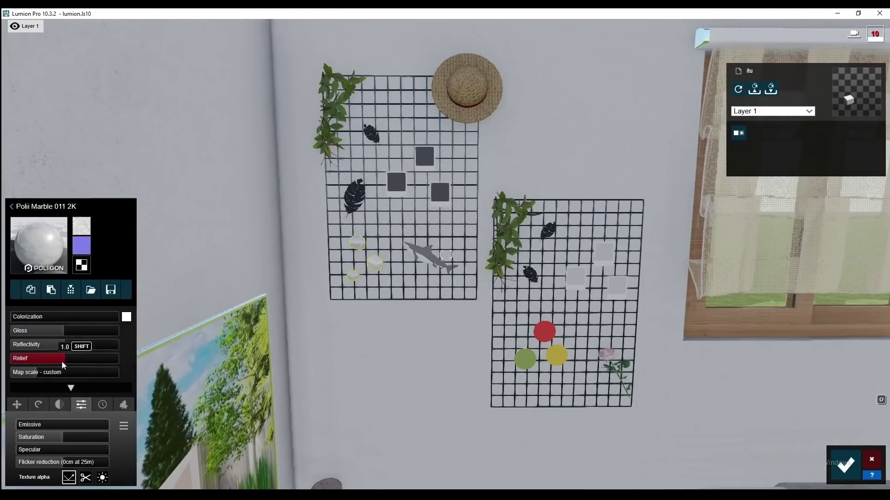
left_click(103, 404)
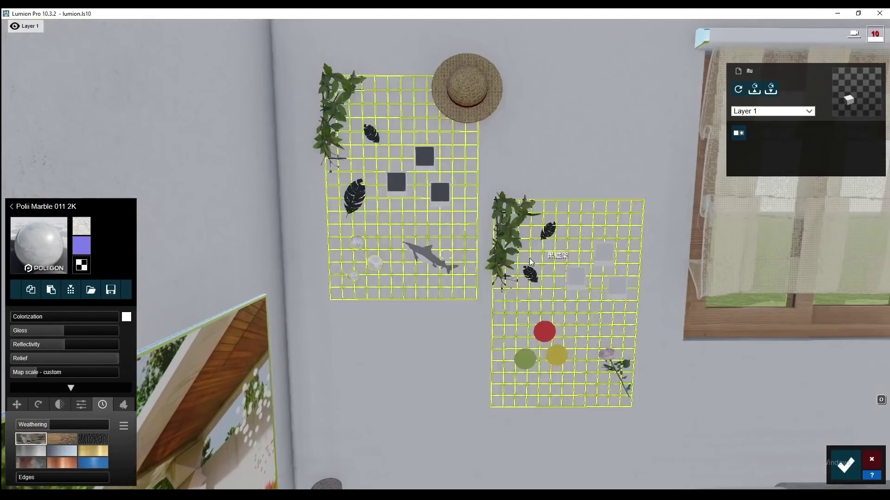
- Apply Plastic Glossy 007 to the small squares and confirm the material changes
left_click(502, 241)
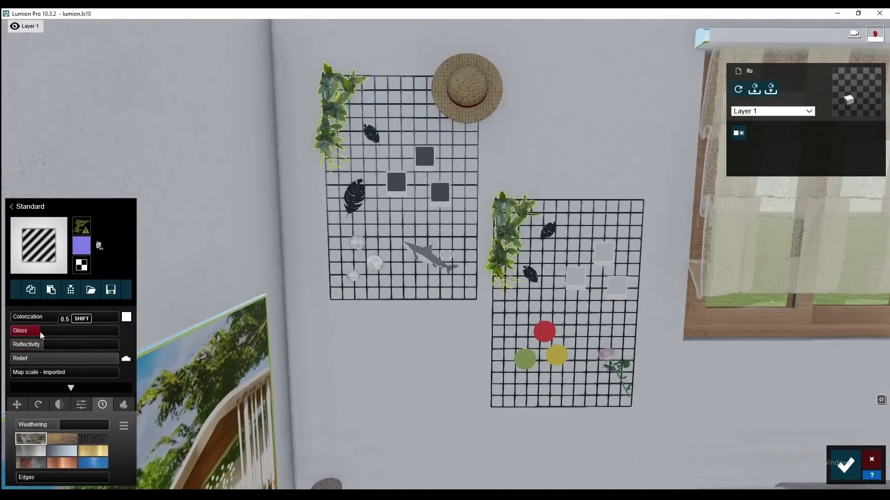
left_click(401, 202)
left_click(55, 260)
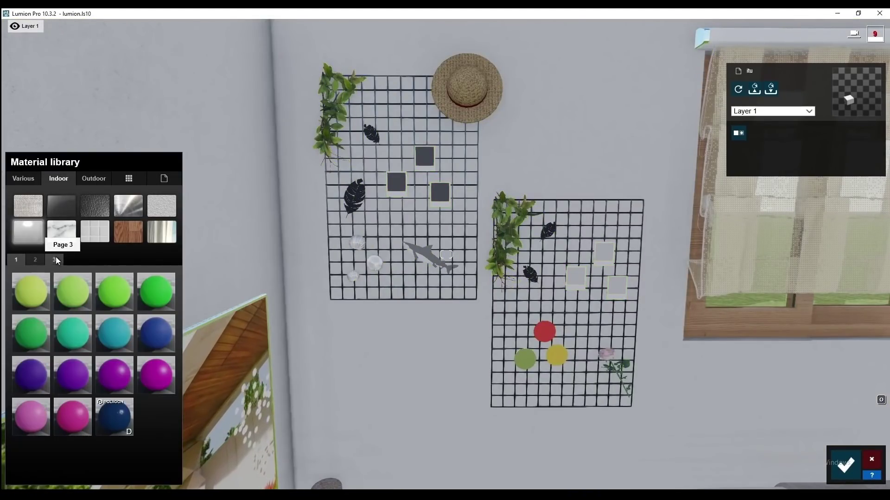
left_click(156, 375)
left_click(845, 465)
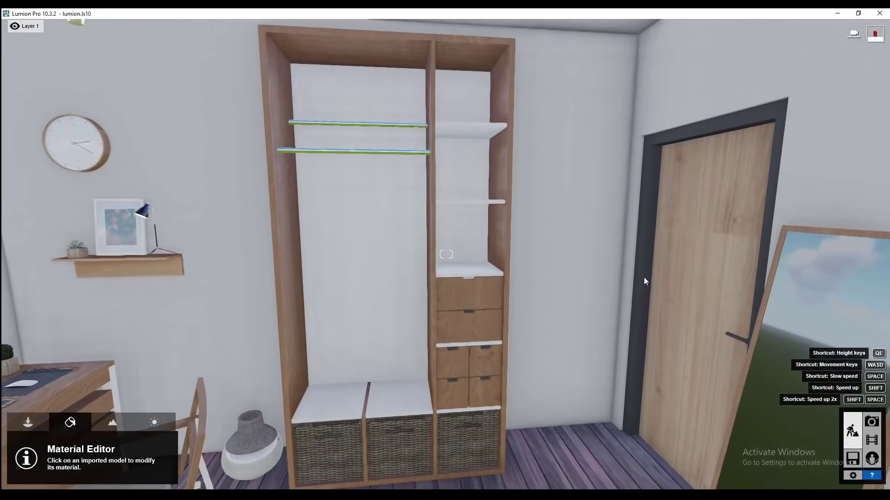
- Apply the Outdoor Wood 001 1024 material to the door frame
left_click(644, 277)
left_click(58, 178)
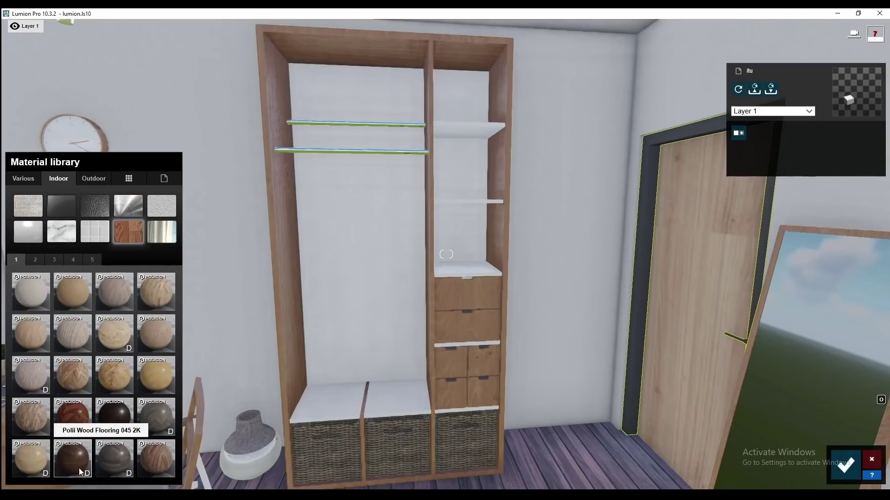
right_click_drag(559, 309, 695, 310)
left_click(94, 178)
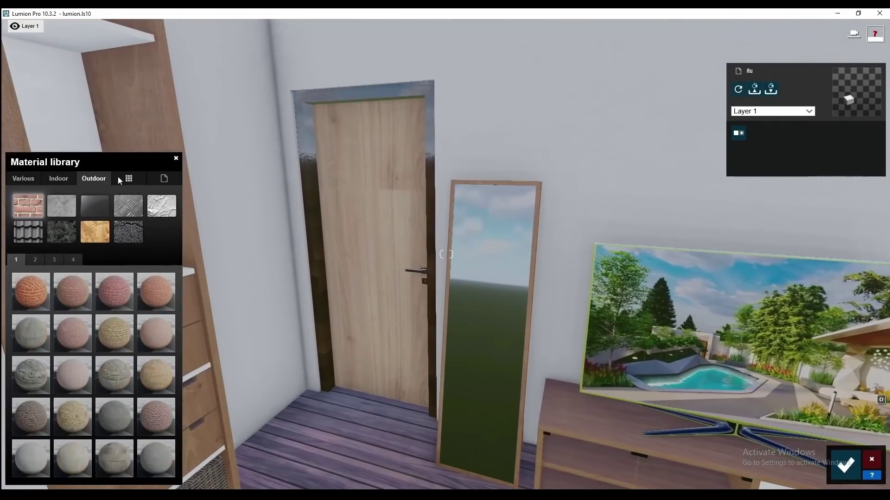
left_click(63, 458)
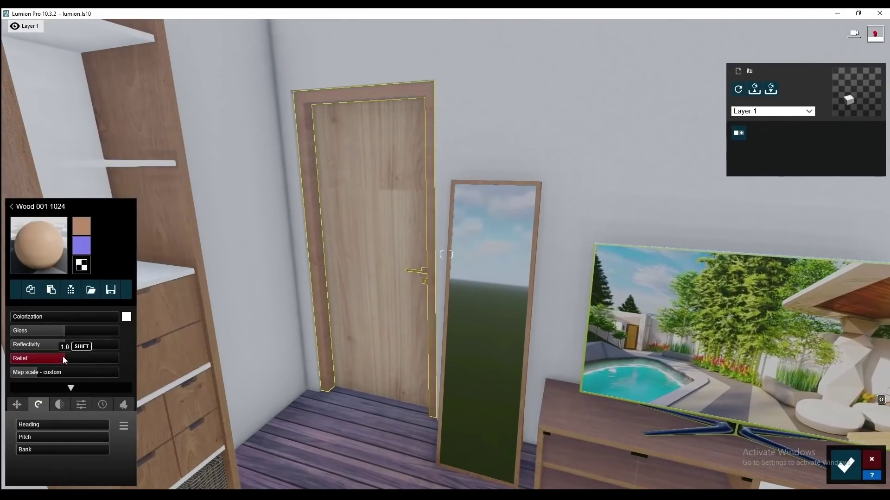
- Give the door leaf Wood 003 1024 lightened toward white and confirm
left_click(128, 318)
left_click(388, 234)
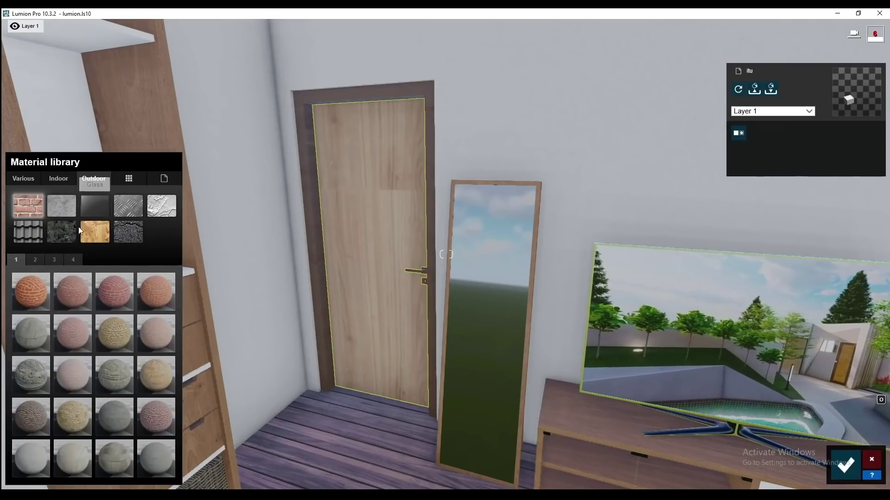
left_click(95, 232)
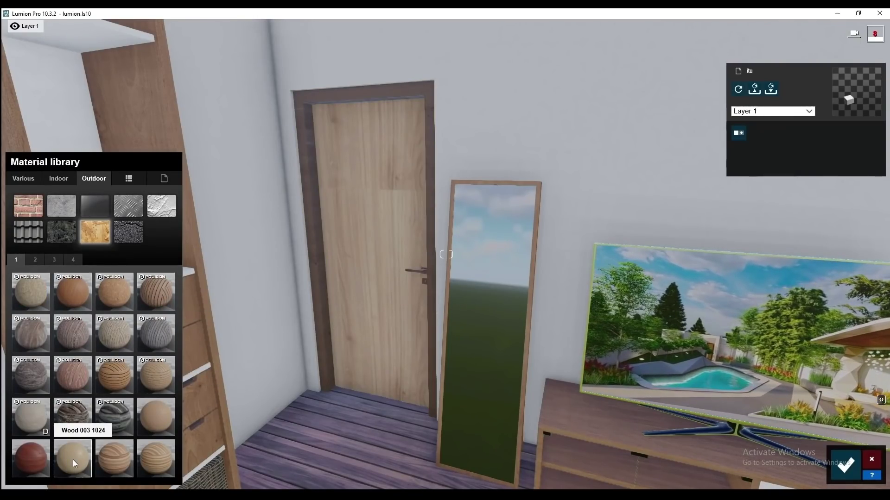
left_click(73, 459)
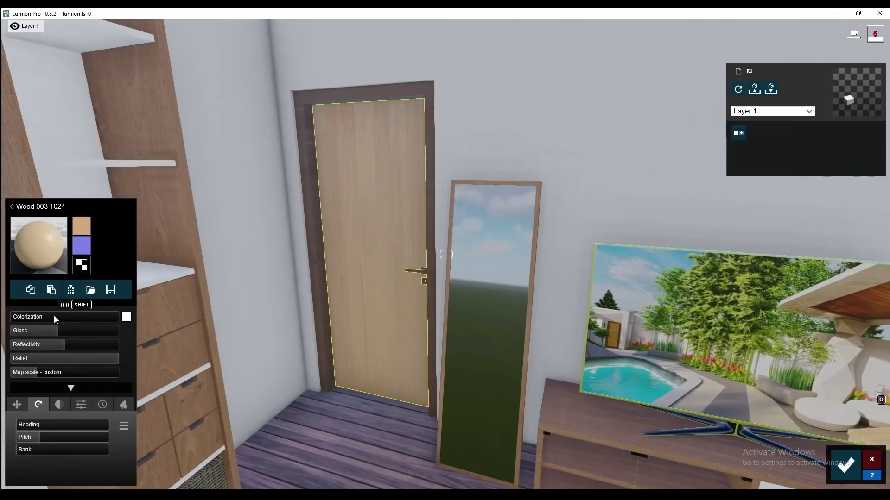
left_click(43, 316)
left_click(81, 404)
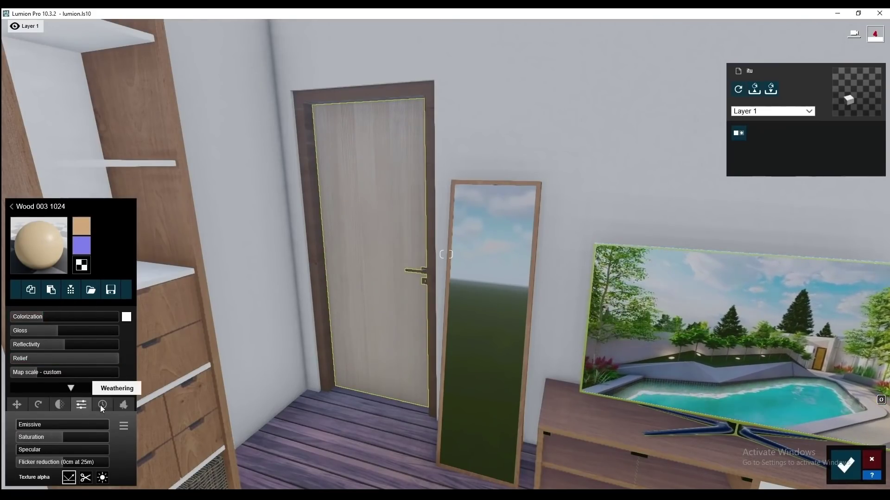
left_click(846, 465)
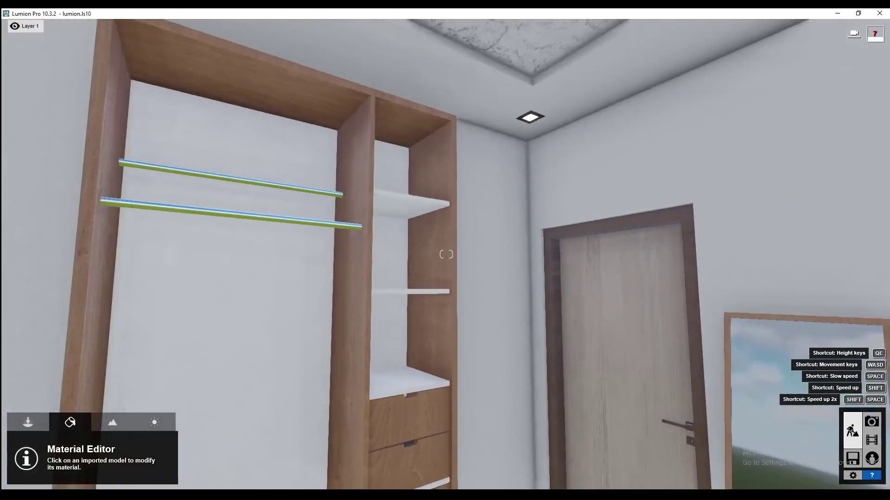
- Check the pillow material, then assign Concrete 045 1024 to the walls
right_click_drag(458, 270, 325, 296)
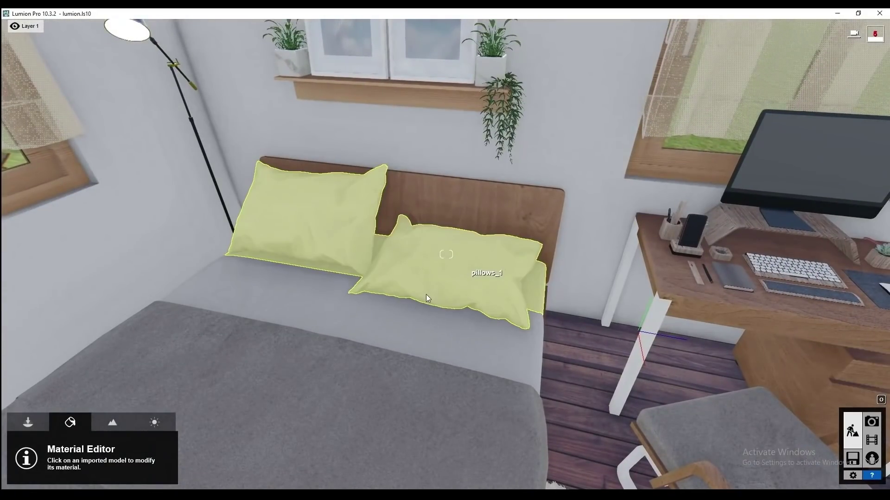
left_click(426, 295)
key("Escape")
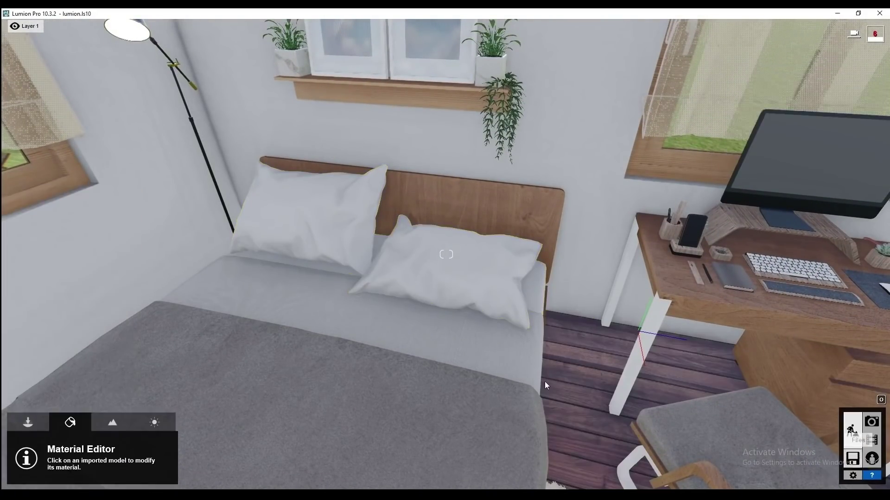
right_click_drag(544, 382, 543, 225)
scroll(543, 226, "down", 5)
left_click(46, 317)
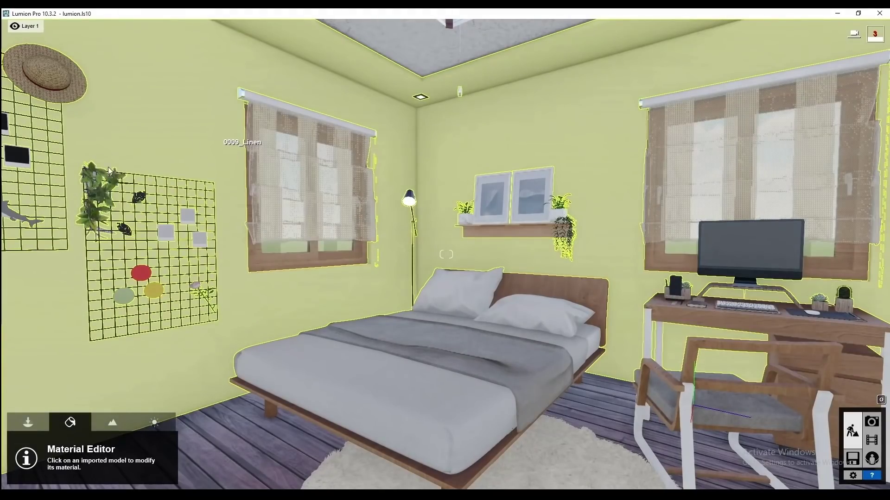
left_click(110, 172)
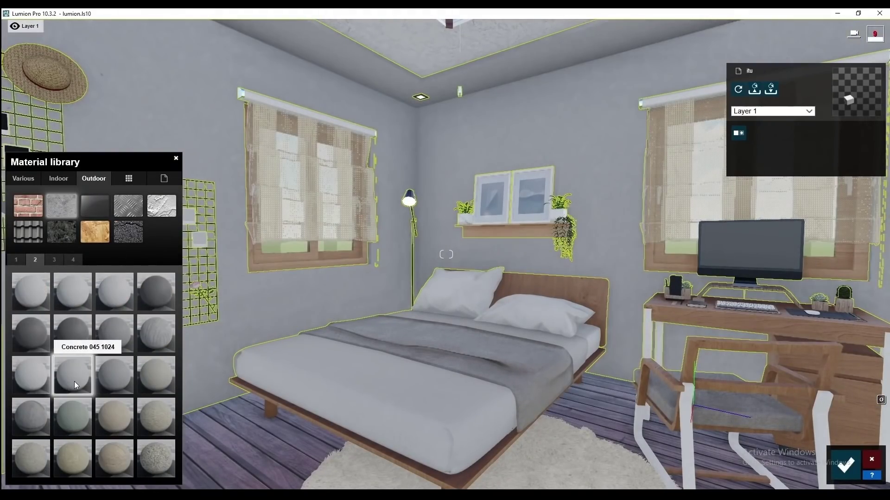
left_click(74, 382)
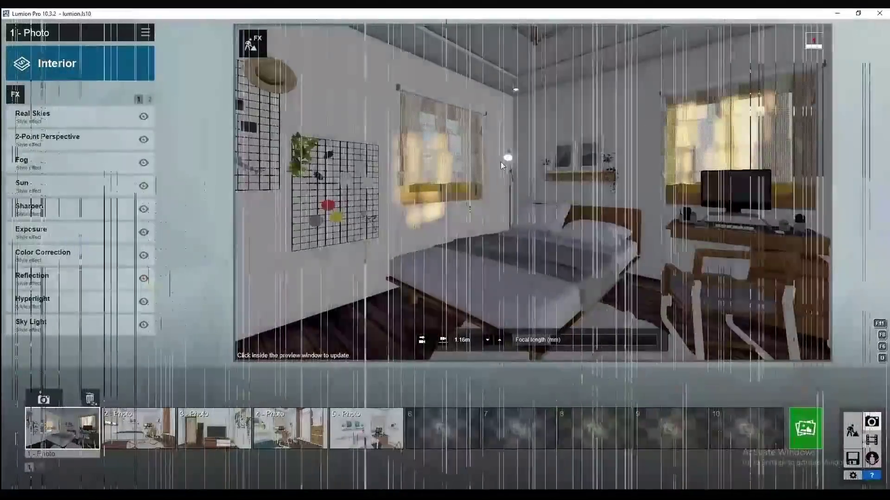
- Rotate the Real Skies heading and set the 2-Point Perspective amount to 0.9
left_click(32, 116)
left_click(417, 174)
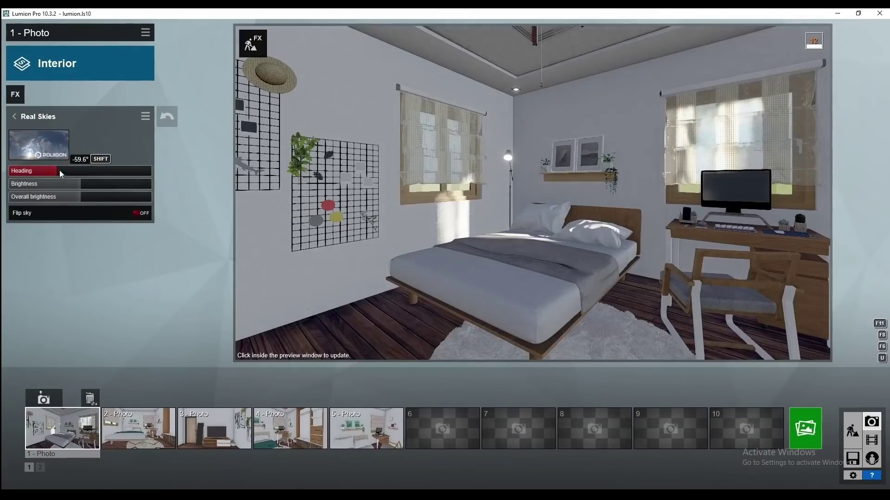
left_click_drag(60, 174, 128, 171)
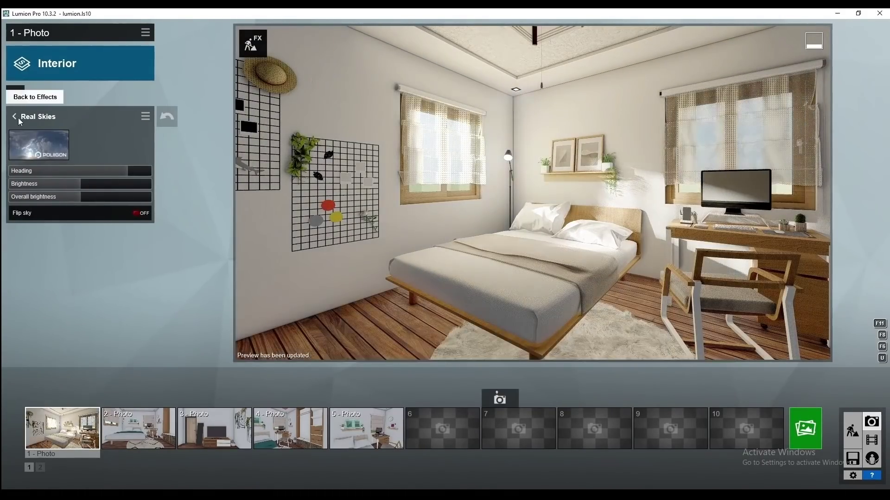
left_click(13, 116)
left_click_drag(73, 159, 198, 154)
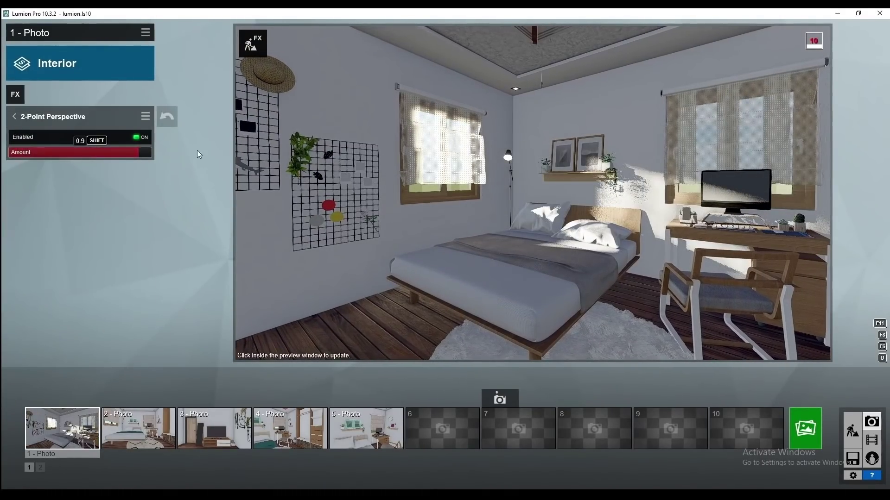
left_click(14, 116)
- Lower the sun height slightly and adjust the Color Correction contrast
left_click(71, 187)
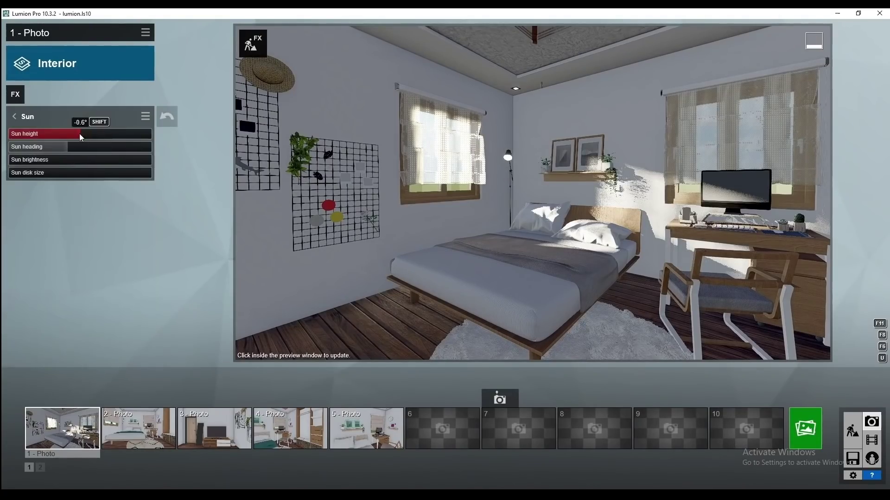
left_click(14, 117)
left_click(71, 206)
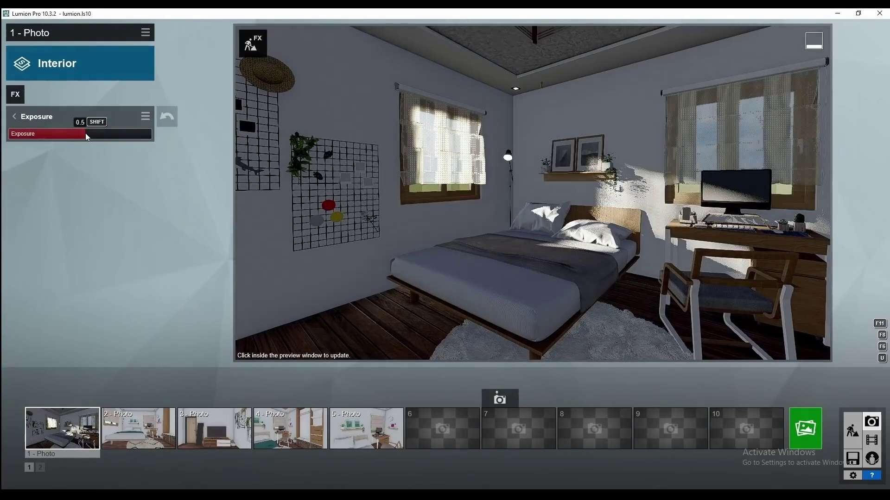
left_click(14, 116)
left_click(125, 187)
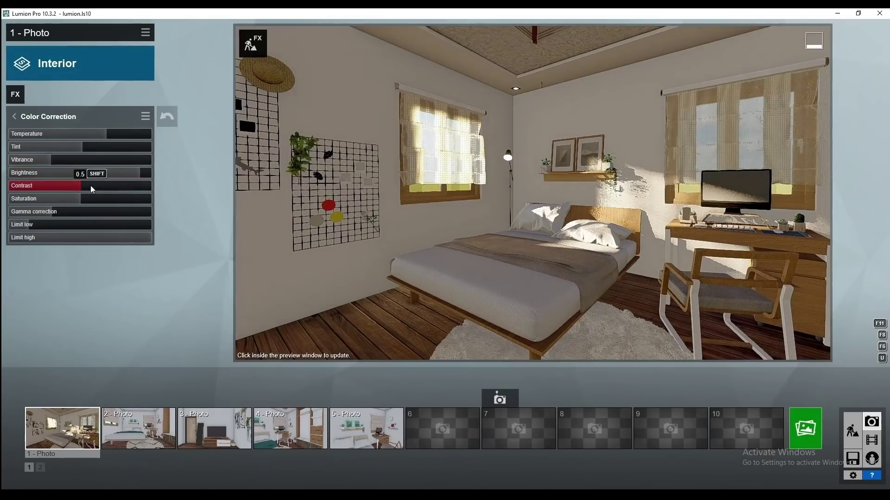
left_click(14, 117)
- Add four reflection planes to the scene, including one on the bed surface
left_click(61, 278)
left_click(31, 145)
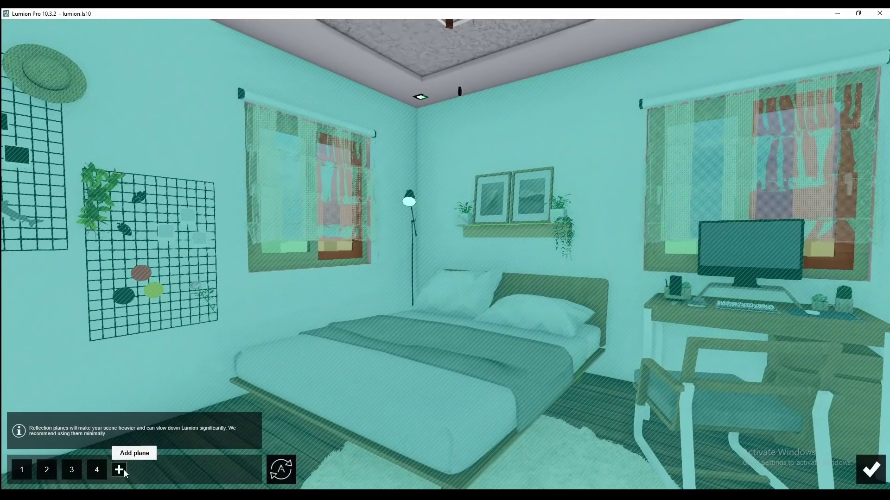
left_click(119, 470)
left_click(667, 223)
left_click(144, 470)
left_click(408, 92)
left_click(169, 470)
left_click(338, 227)
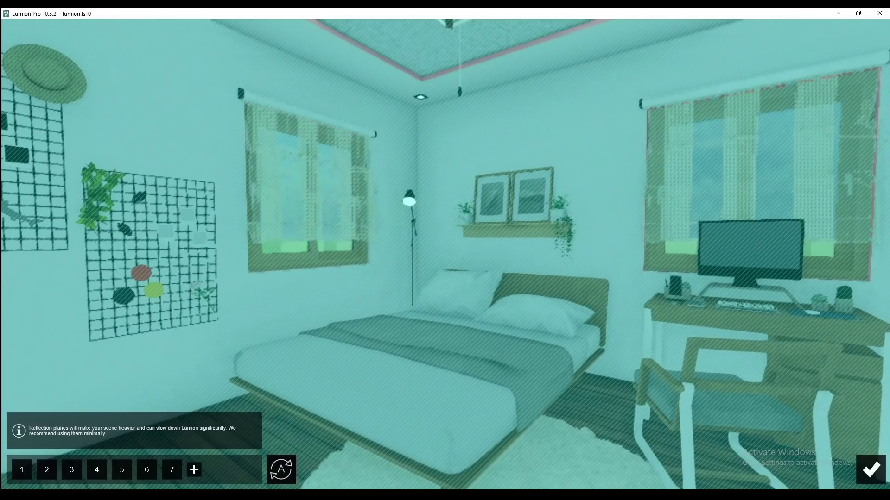
left_click(215, 470)
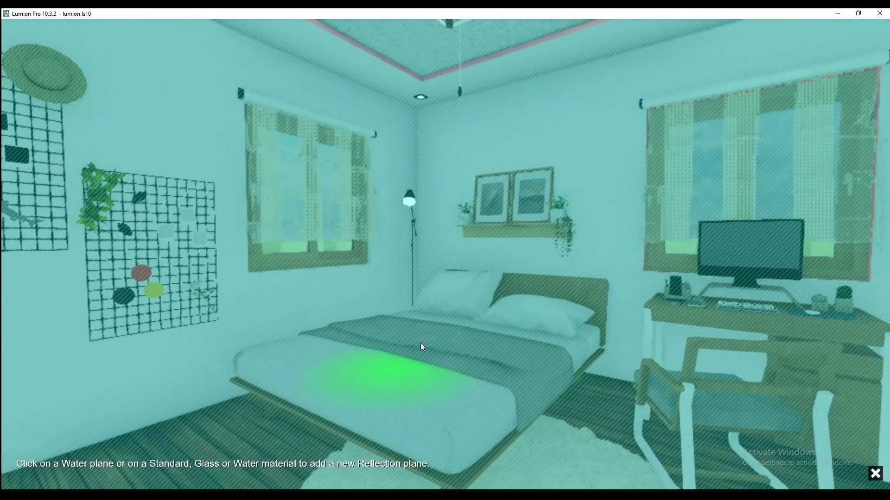
left_click(383, 382)
left_click(871, 473)
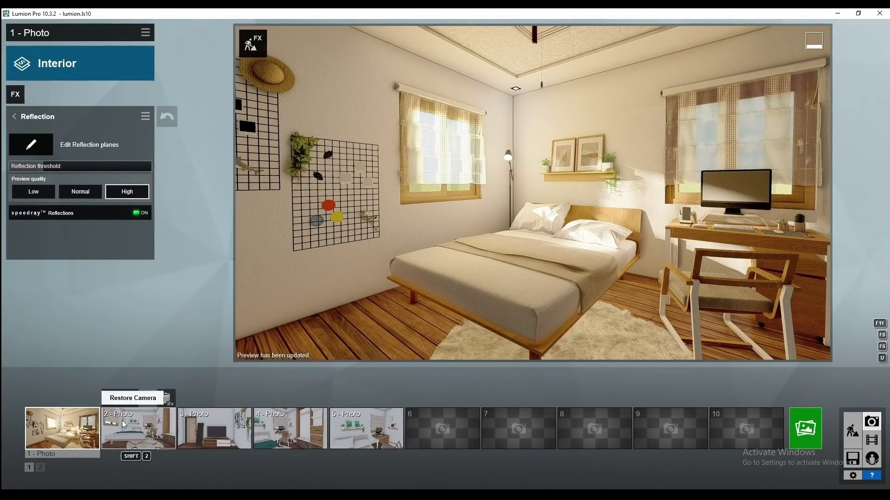
- Review the Hyperlight and Sky Light effects, then return to Build mode
left_click(14, 116)
left_click(28, 296)
left_click(14, 116)
left_click(28, 318)
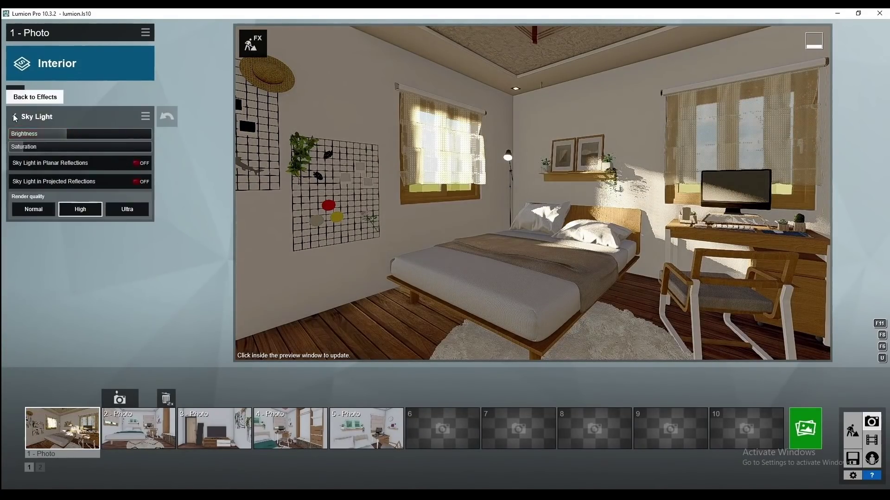
left_click(14, 116)
left_click(851, 431)
right_click_drag(656, 273, 237, 354)
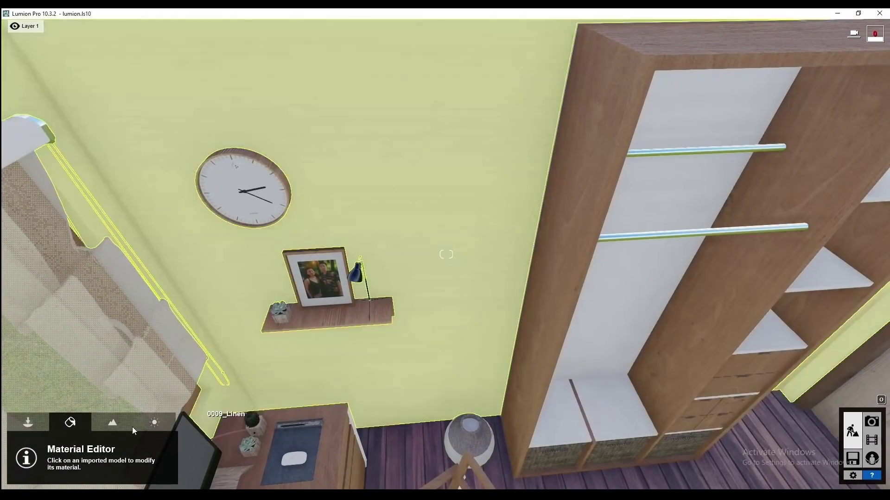
- Place FicusBonsai 001 in the desk-side vase, scale it 2.0x and rotate it
left_click(28, 422)
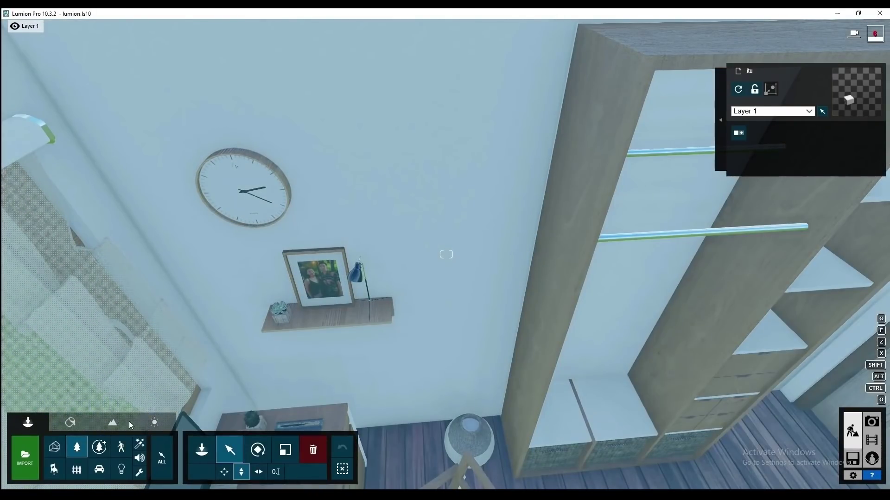
left_click(77, 447)
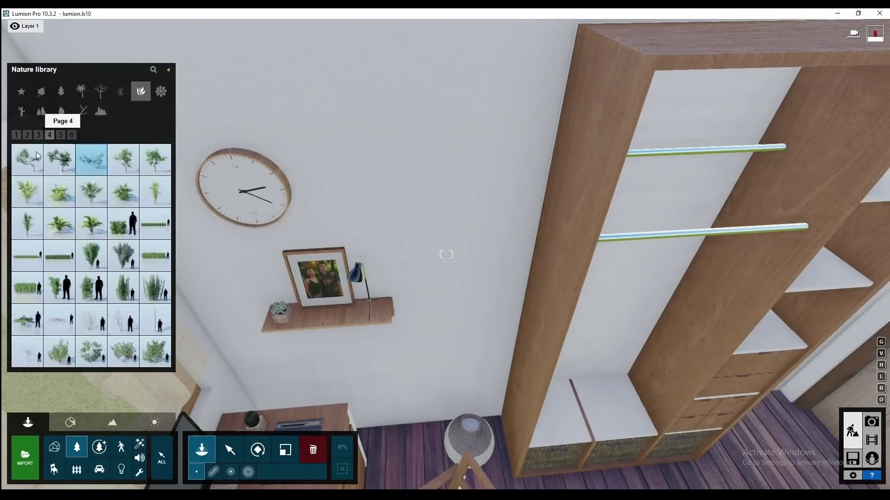
right_click_drag(471, 435, 380, 371)
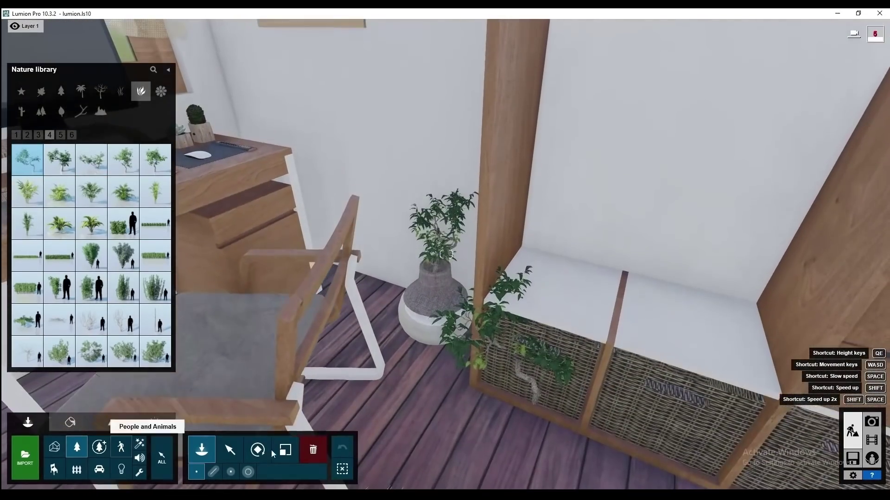
left_click(258, 449)
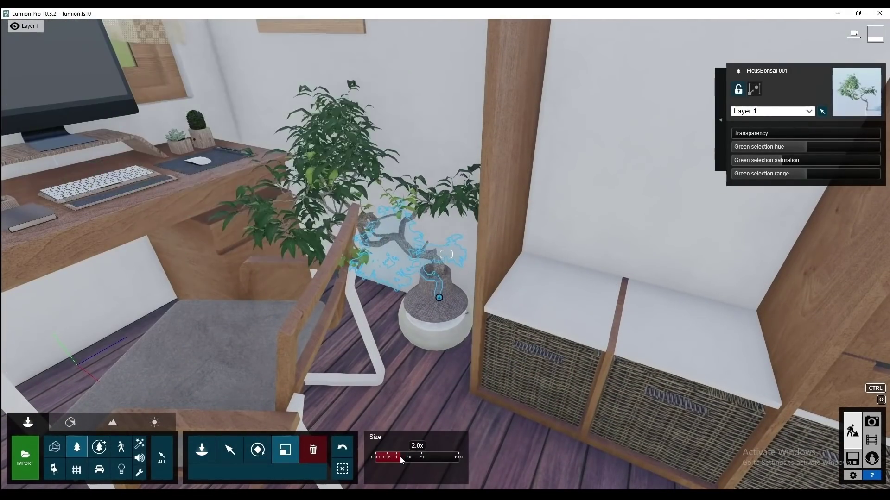
key("l")
mouse_move(393, 368)
right_mouse_down()
mouse_move(458, 383)
mouse_move(440, 454)
right_mouse_up()
key("r")
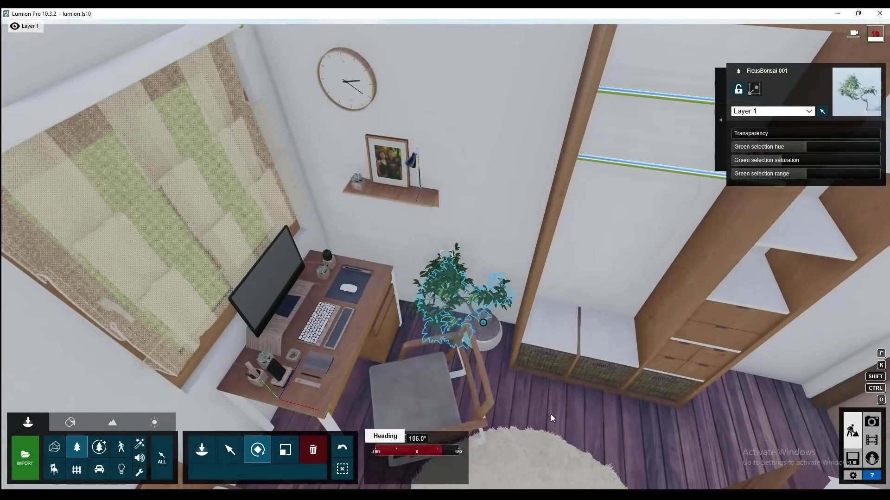
mouse_move(550, 414)
right_mouse_down()
mouse_move(407, 316)
mouse_move(404, 299)
right_mouse_up()
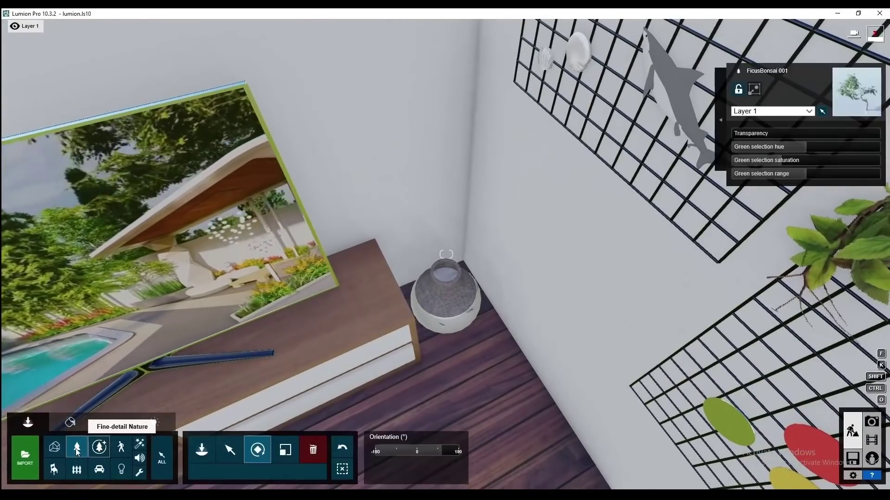
- Place Bamboo4 RT in the vase beside the TV cabinet and scale it down
left_click(76, 452)
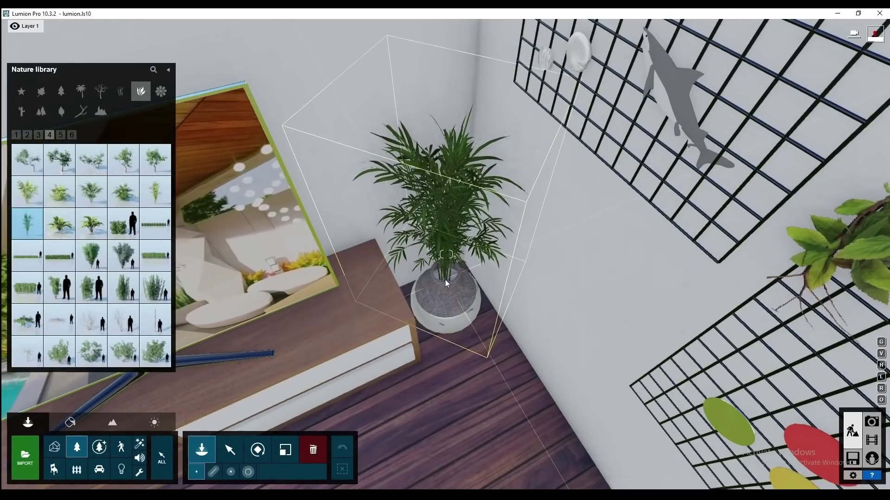
left_click(41, 91)
left_click(156, 255)
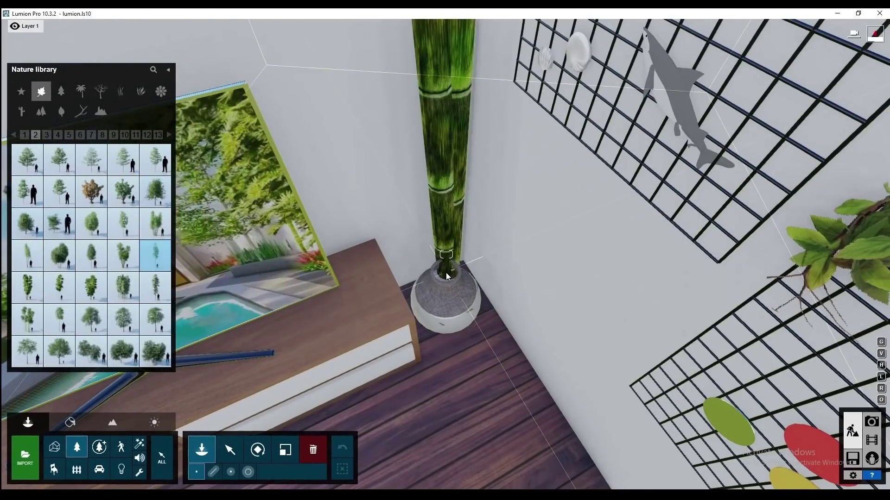
left_click(446, 300)
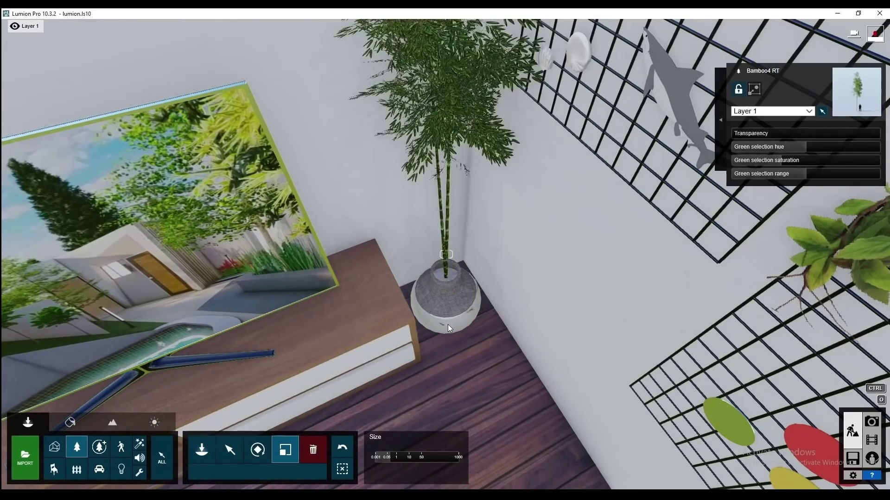
key("ctrl+1")
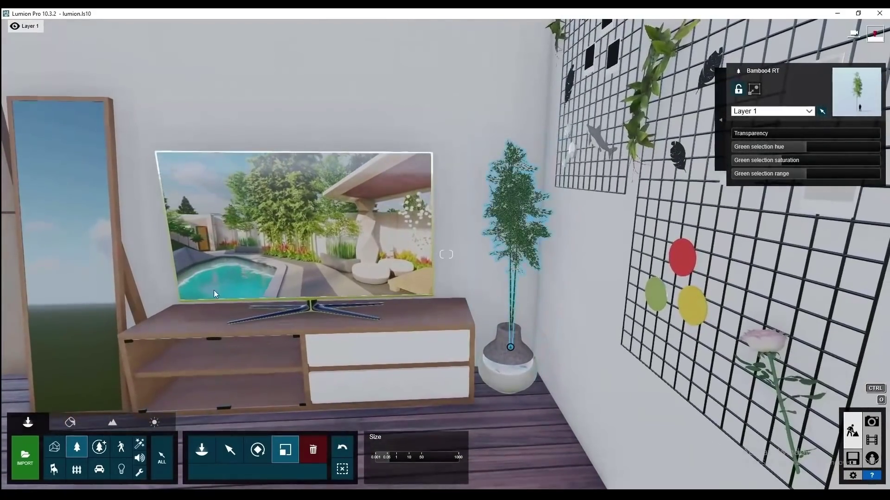
left_click(77, 447)
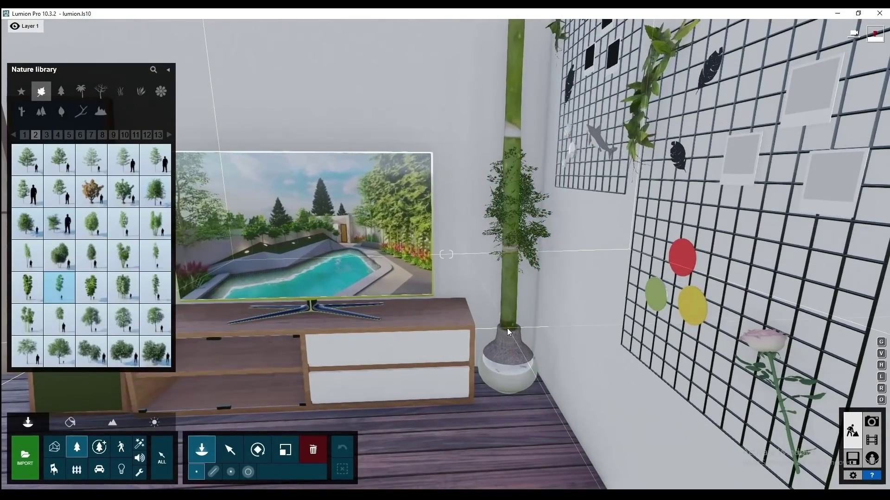
left_click(508, 332)
left_click_drag(396, 457, 387, 458)
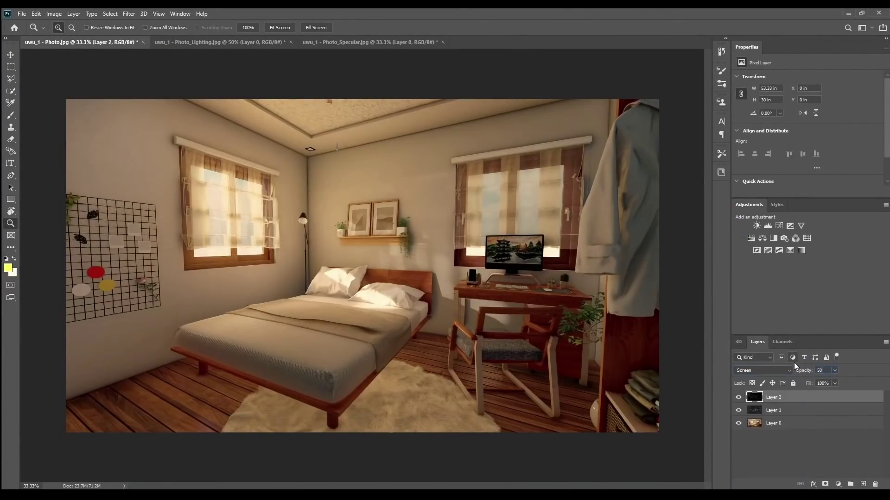
- Merge the Screen 50% blended passes and render into one layer with Merge Visible
right_click(805, 422)
right_click(791, 410)
left_click(769, 302)
left_click(129, 14)
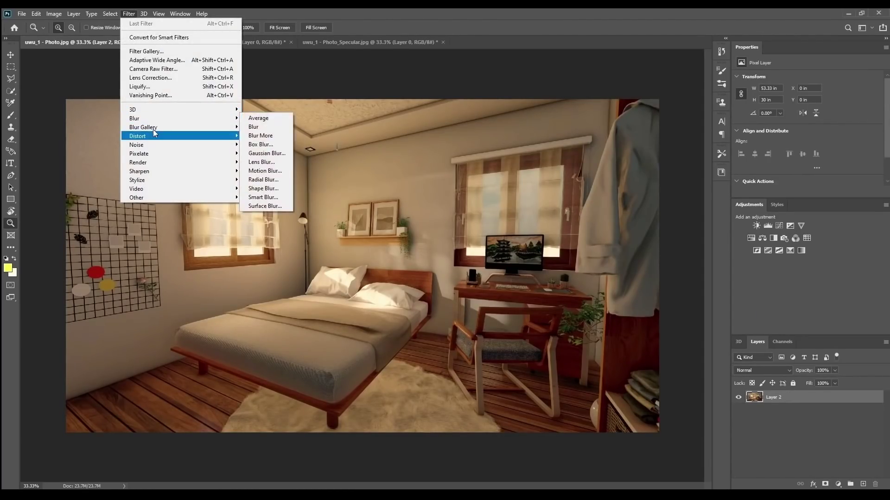
- In Camera Raw, warm temperature to +18 and adjust exposure, tones, dehaze and tone curve
left_click(154, 69)
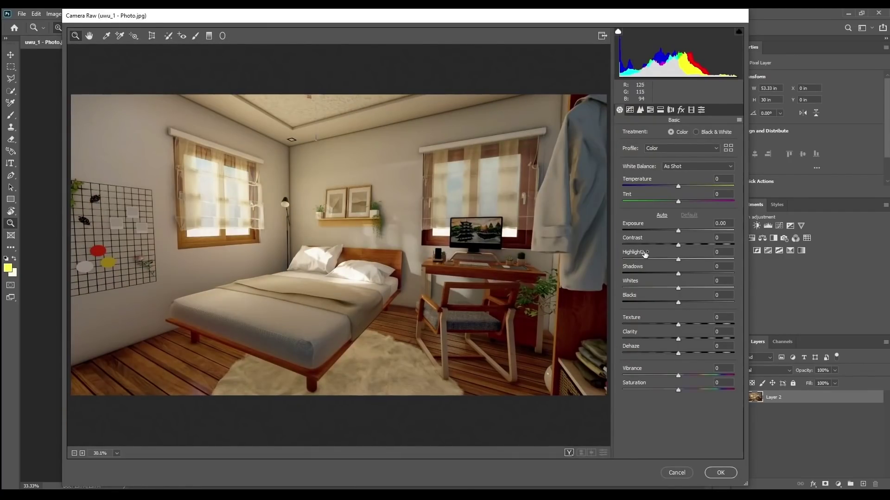
mouse_move(678, 186)
left_mouse_down()
mouse_move(688, 185)
mouse_move(683, 202)
left_mouse_up()
mouse_move(678, 231)
left_mouse_down()
mouse_move(688, 246)
mouse_move(664, 259)
mouse_move(671, 274)
left_mouse_up()
mouse_move(678, 288)
left_mouse_down()
mouse_move(668, 289)
mouse_move(672, 303)
left_mouse_up()
mouse_move(677, 324)
left_mouse_down()
mouse_move(690, 324)
mouse_move(684, 353)
left_mouse_up()
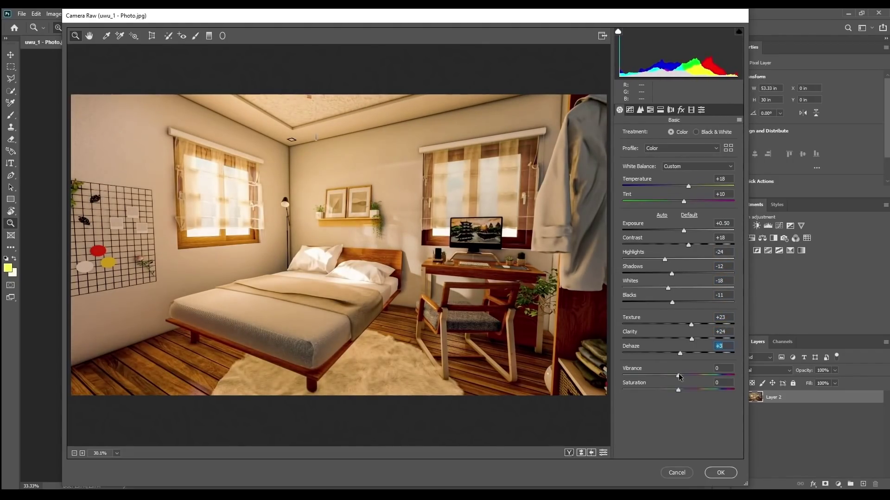
left_click(629, 110)
left_click_drag(678, 284, 677, 298)
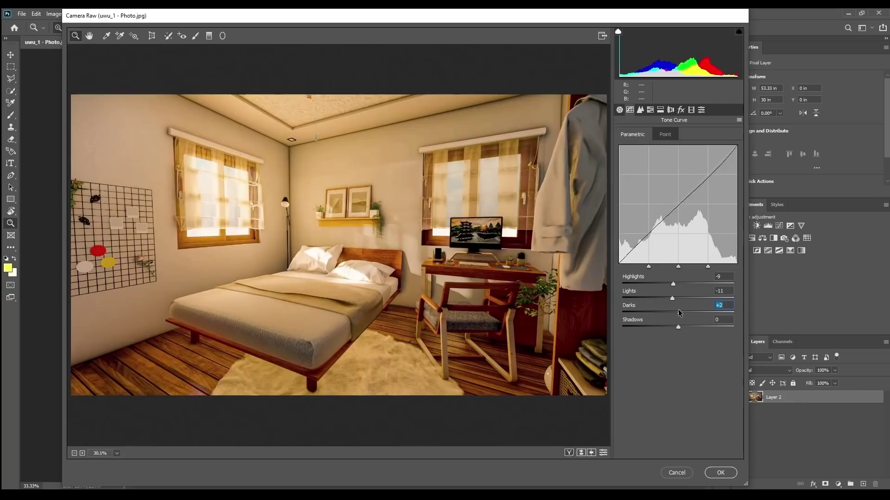
- Set Luminance noise reduction 10, tweak HSL, add grain 10 and darker vignetting, then apply
left_click(640, 110)
left_click_drag(623, 225, 634, 225)
left_click(650, 110)
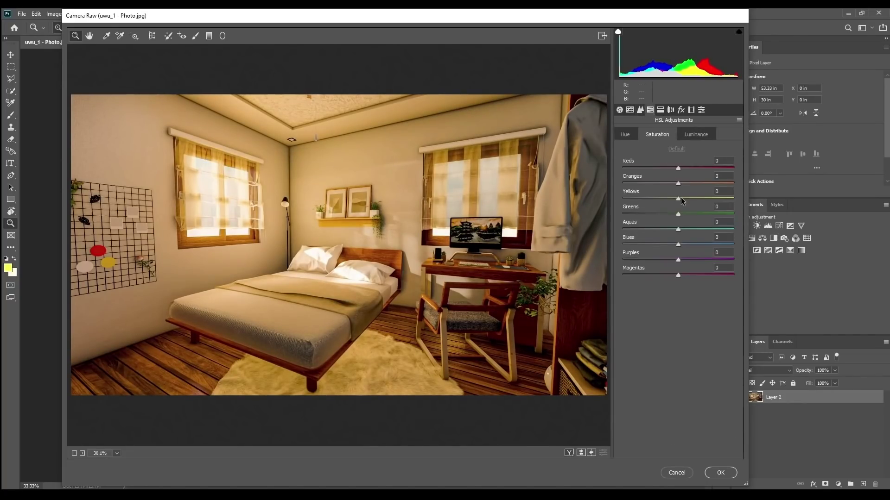
left_click_drag(678, 200, 673, 200)
left_click(660, 110)
left_click_drag(678, 230, 672, 230)
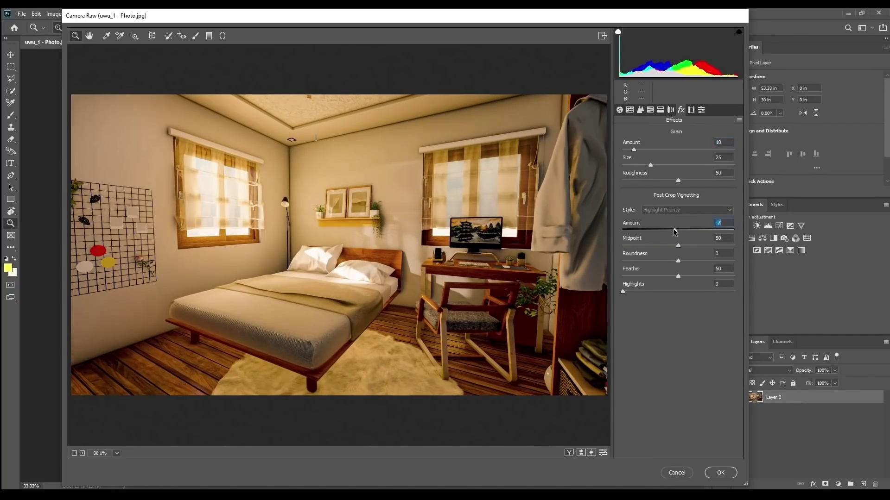
left_click(720, 473)
- Add a Warming Filter (85) photo filter adjustment layer
left_click(784, 238)
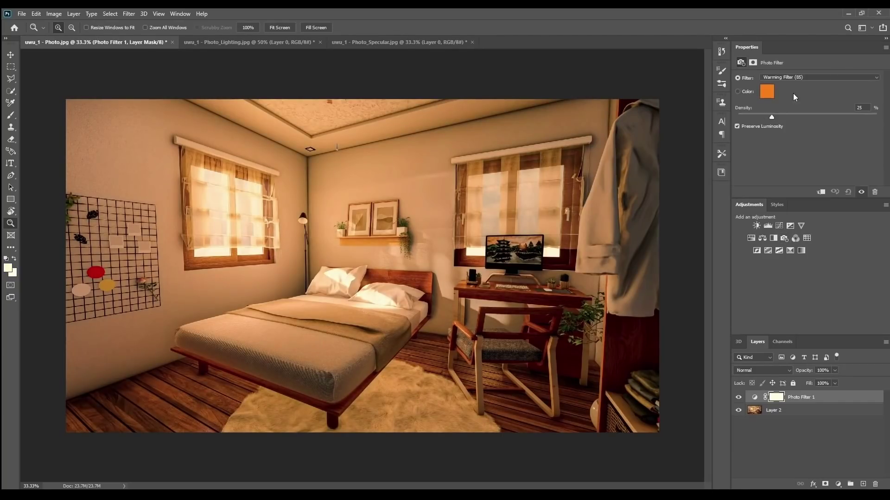
left_click(793, 77)
left_click(784, 104)
left_click(793, 77)
left_click(787, 100)
left_click(793, 78)
left_click(789, 122)
- Add Selective Color, shifting Reds cyan and Greens cyan +33, magenta, yellow and black
left_click(801, 250)
left_click_drag(793, 106, 815, 162)
left_click(807, 87)
left_click(794, 105)
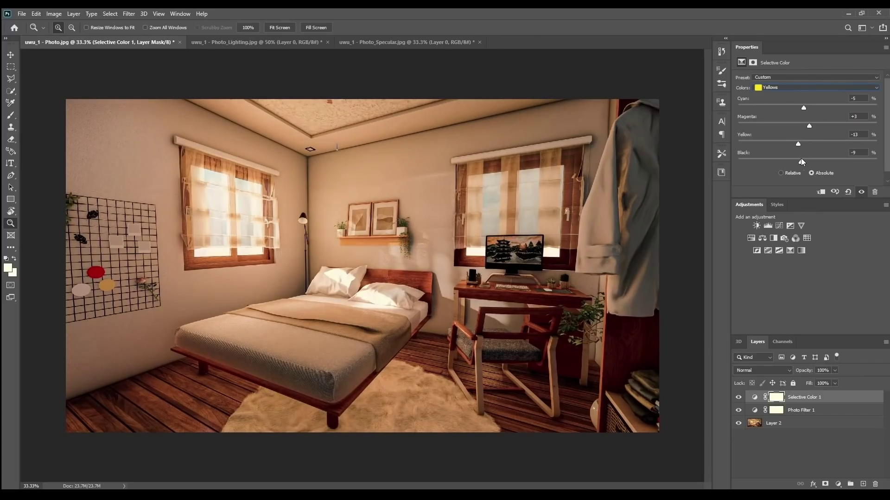
left_click(806, 87)
left_click(788, 96)
left_click_drag(808, 108, 829, 107)
left_click_drag(783, 126, 793, 125)
mouse_move(807, 143)
left_mouse_down()
mouse_move(816, 144)
mouse_move(810, 162)
left_mouse_up()
- Adjust Selective Color Cyans (cyan, yellow, black) and reduce cyan in the Whites
left_click(806, 88)
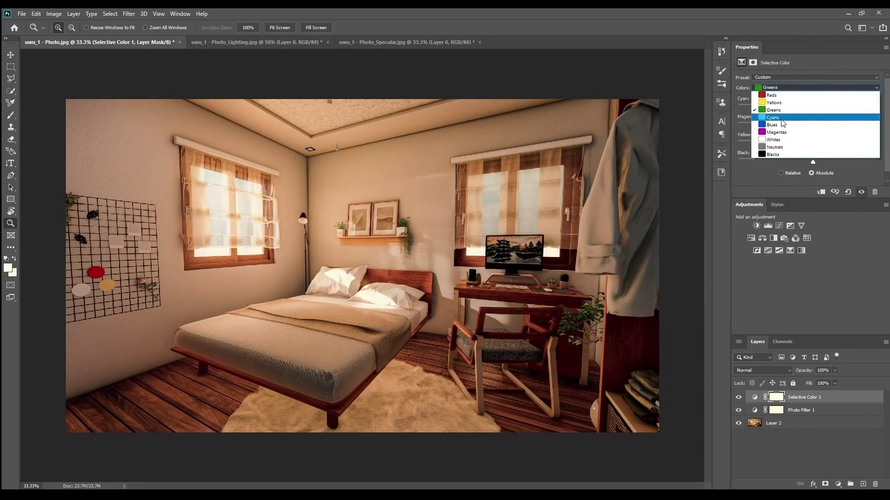
left_click_drag(807, 108, 775, 107)
mouse_move(807, 144)
left_mouse_down()
mouse_move(819, 143)
mouse_move(761, 163)
left_mouse_up()
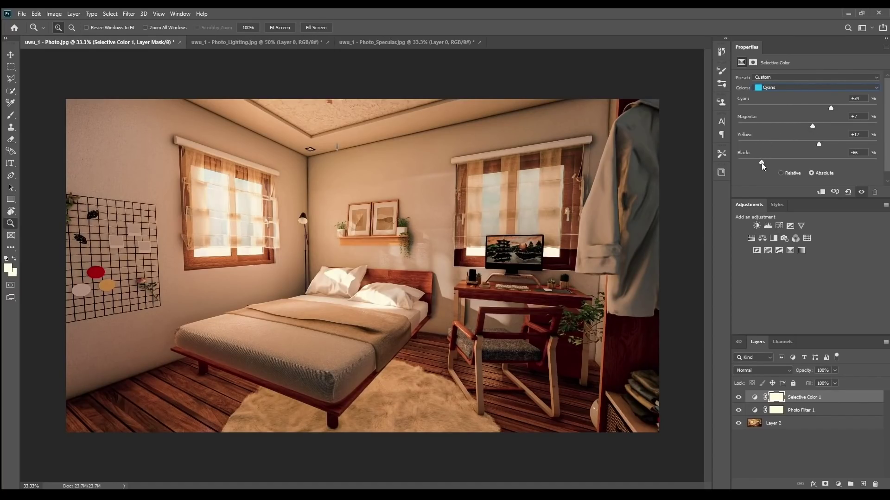
left_click(778, 87)
left_click(811, 109)
key("Down")
left_click_drag(807, 108, 802, 161)
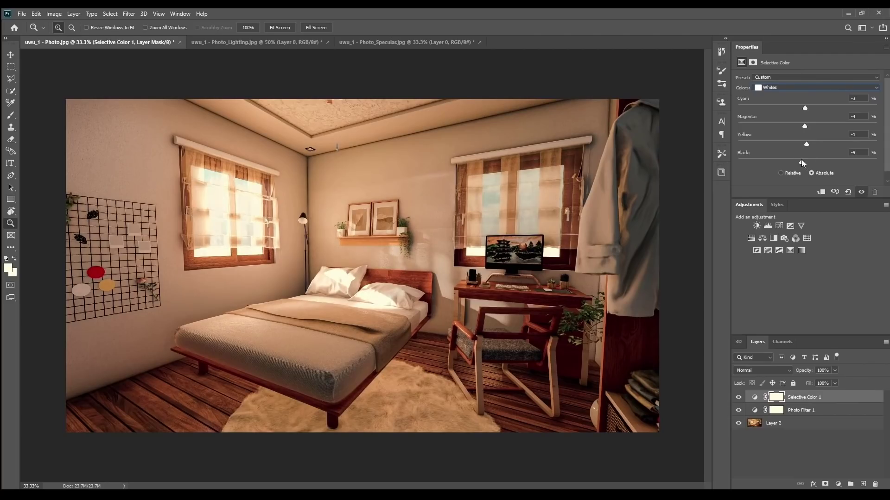
- Nudge Neutrals cyan and magenta, raise Blacks cyan to +2, and merge all layers
left_click(816, 87)
left_click(778, 150)
left_click_drag(807, 107, 808, 107)
left_click_drag(807, 125, 808, 125)
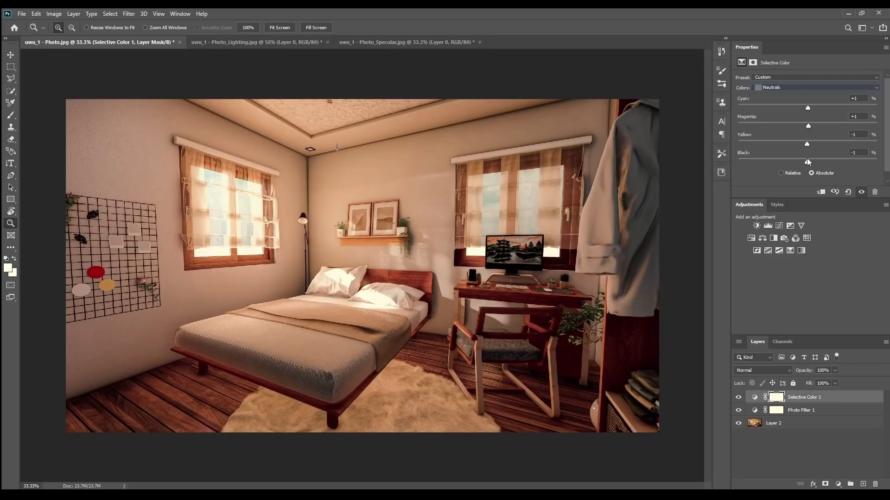
left_click(815, 87)
left_click(778, 159)
left_click_drag(807, 107, 809, 162)
key("ctrl+shift+e")
- Bring the Daco_5458092.png seated woman into the bedroom render, scaled down and seated on the bed
left_click(21, 14)
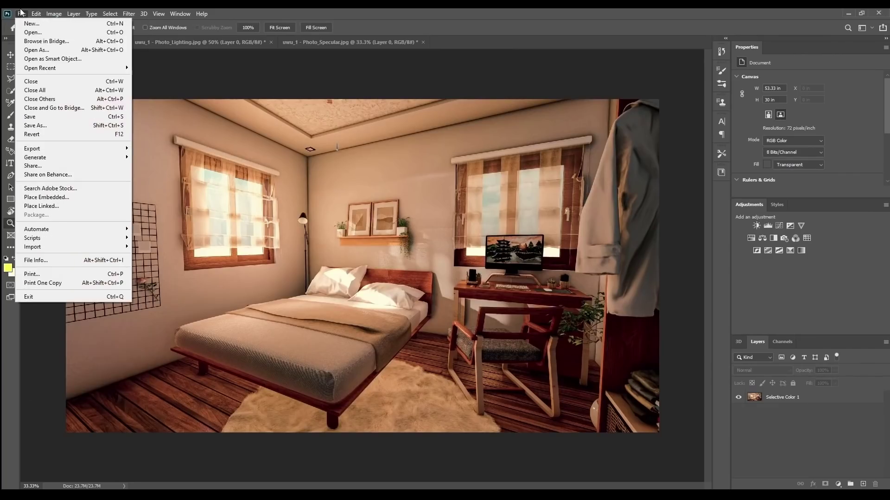
left_click(32, 28)
double_click(350, 85)
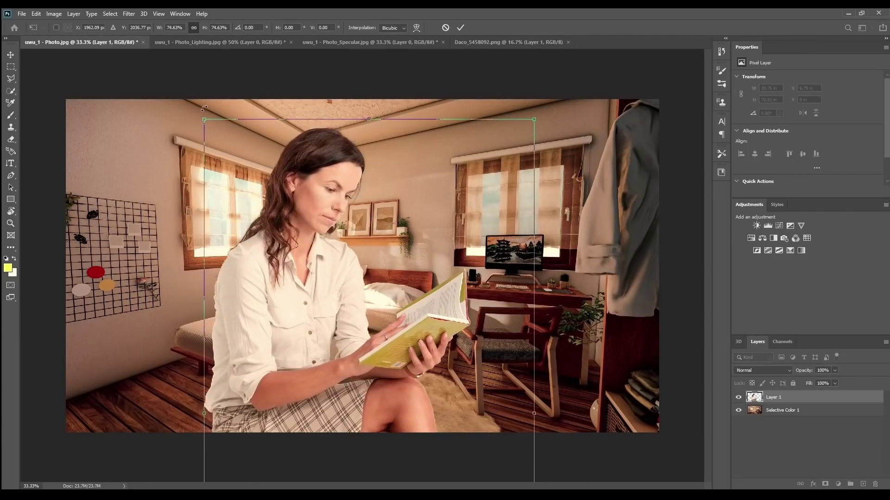
mouse_move(325, 153)
left_mouse_down()
mouse_move(384, 185)
mouse_move(394, 213)
left_mouse_up()
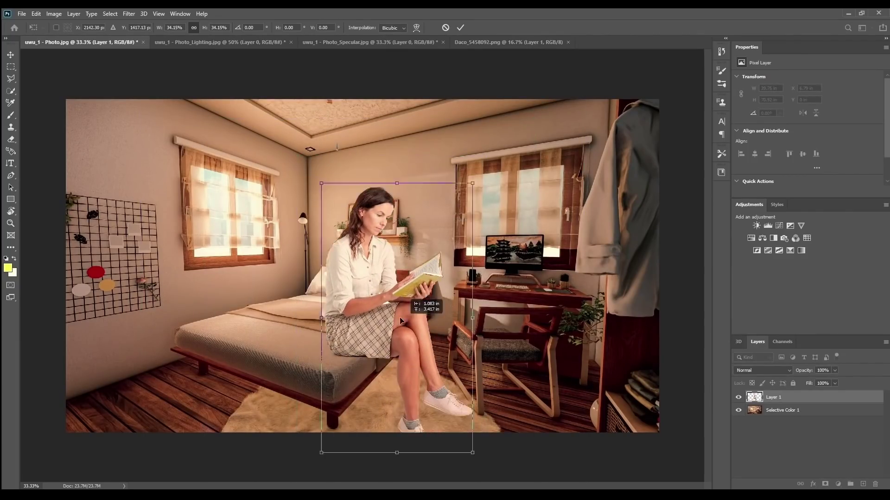
mouse_move(457, 179)
left_mouse_down()
mouse_move(437, 210)
mouse_move(440, 196)
left_mouse_up()
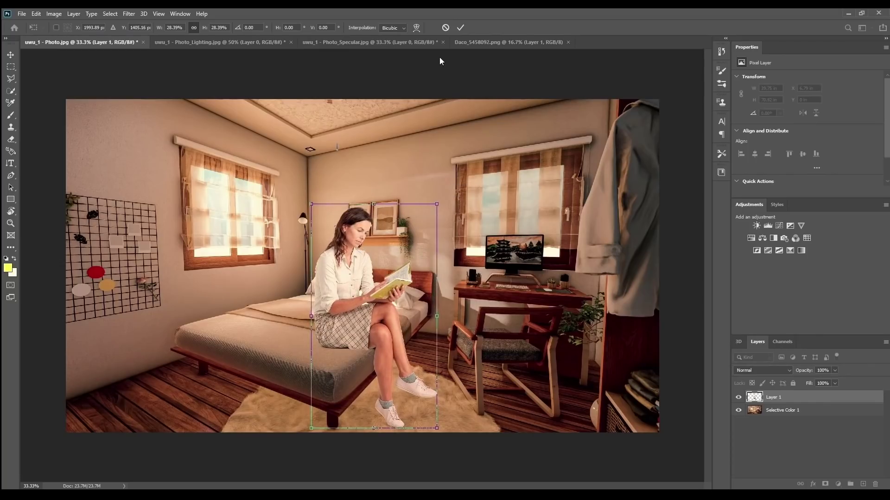
key("z")
- Keep the woman layer's blend mode at Normal and lower its opacity to 70%
left_click(762, 370)
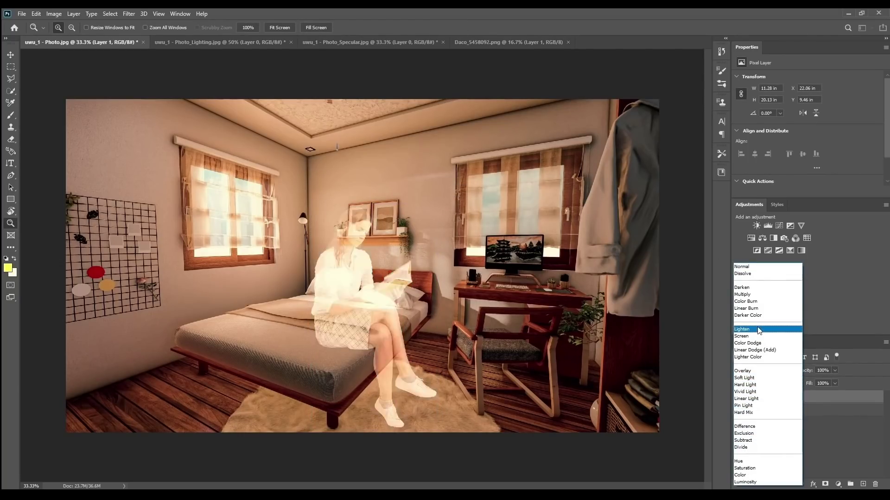
key("Escape")
key("7")
key("ctrl+0")
key("ctrl+t")
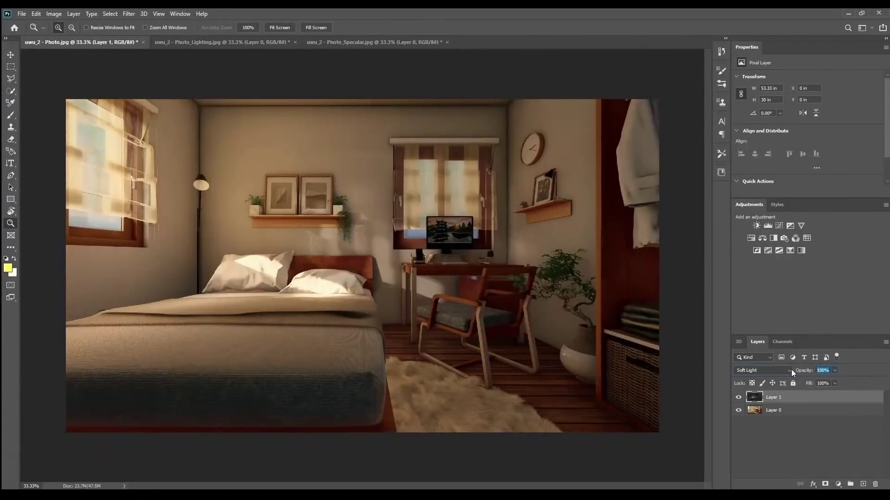
- Keep the top layer at 70% opacity and merge the lighting layers into one
key("Escape")
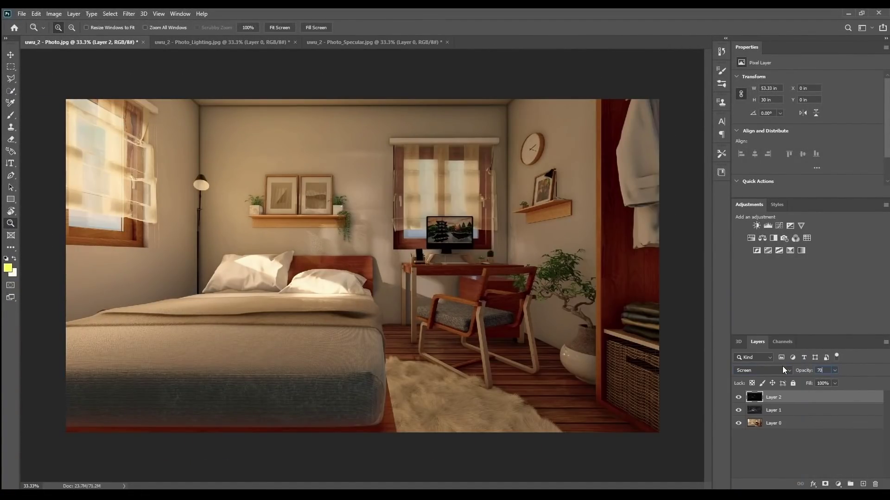
right_click(787, 397)
left_click(811, 338)
- In Camera Raw, set temperature +25, brighten exposure, raise clarity, and lower tone-curve highlights
key("ctrl+shift+a")
mouse_move(678, 186)
left_mouse_down()
mouse_move(691, 187)
mouse_move(666, 259)
mouse_move(669, 288)
left_mouse_up()
left_click_drag(678, 302, 667, 302)
mouse_move(678, 324)
left_mouse_down()
mouse_move(694, 324)
mouse_move(695, 337)
left_mouse_up()
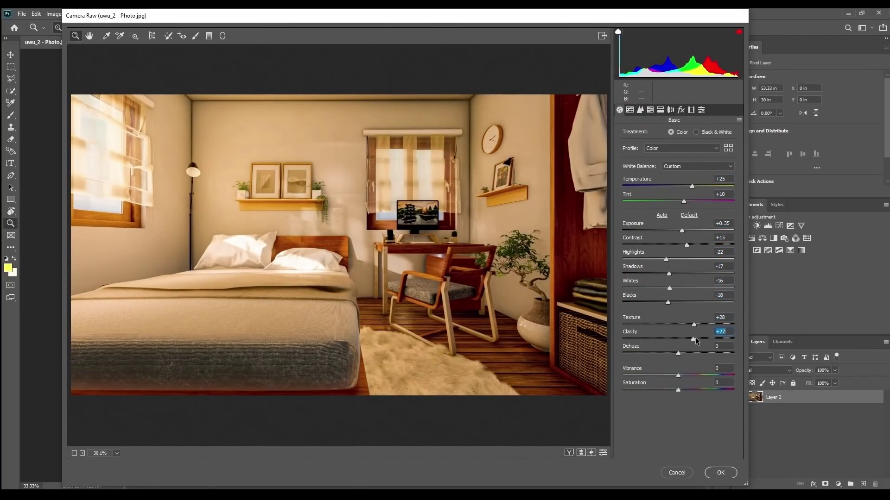
left_click_drag(678, 375, 695, 375)
left_click(640, 109)
mouse_move(678, 284)
left_mouse_down()
mouse_move(666, 284)
mouse_move(685, 297)
mouse_move(672, 327)
left_mouse_up()
- Raise luminance noise reduction, desaturate Oranges and Yellows, and add grain 10 and a -4 vignette
left_click(640, 110)
left_click_drag(624, 226, 634, 229)
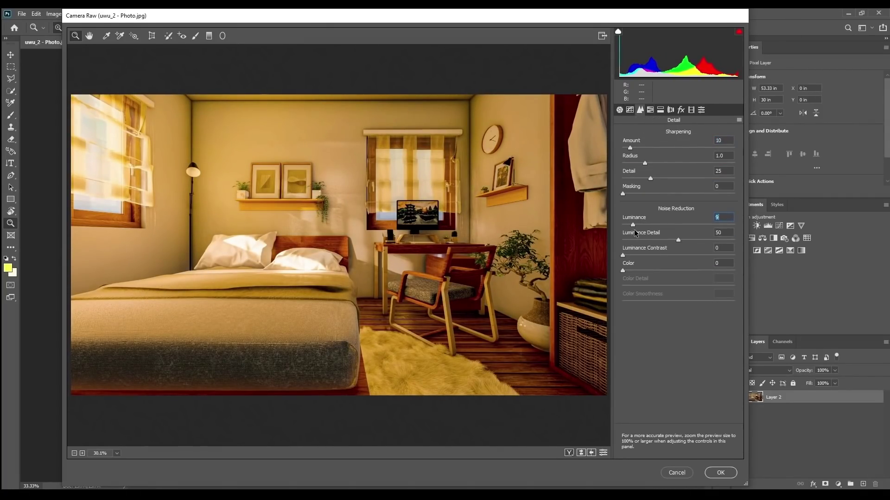
left_click(650, 110)
left_click(657, 134)
left_click_drag(677, 198, 670, 198)
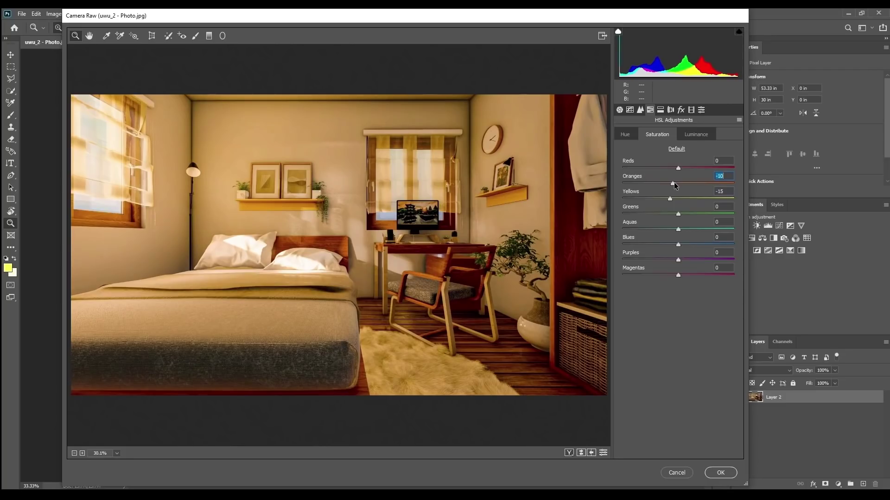
left_click(660, 110)
left_click_drag(623, 150, 633, 149)
left_click_drag(678, 229, 674, 229)
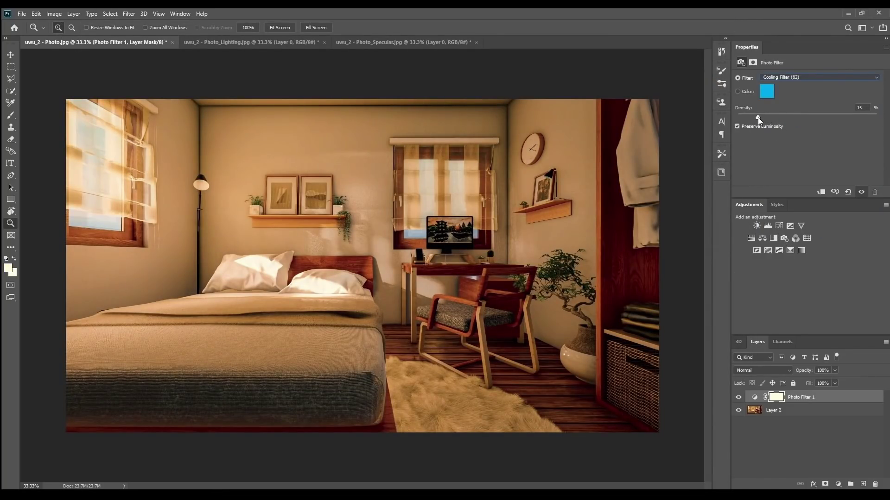
- Add a Selective Color layer and tune the Reds and Yellows (more cyan and magenta, less yellow)
left_click(801, 250)
left_click(794, 88)
left_click_drag(807, 107, 804, 144)
left_click(816, 87)
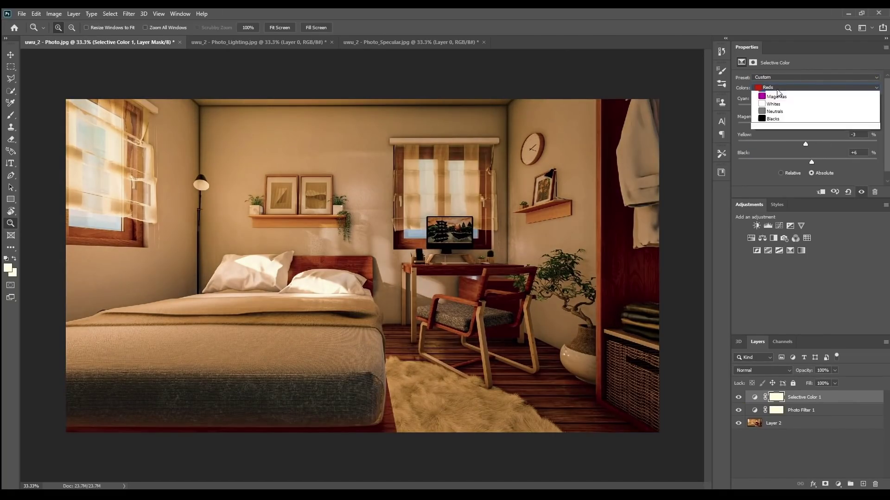
left_click(787, 94)
mouse_move(806, 108)
left_mouse_down()
mouse_move(820, 107)
mouse_move(812, 126)
left_mouse_up()
left_click_drag(807, 144, 798, 144)
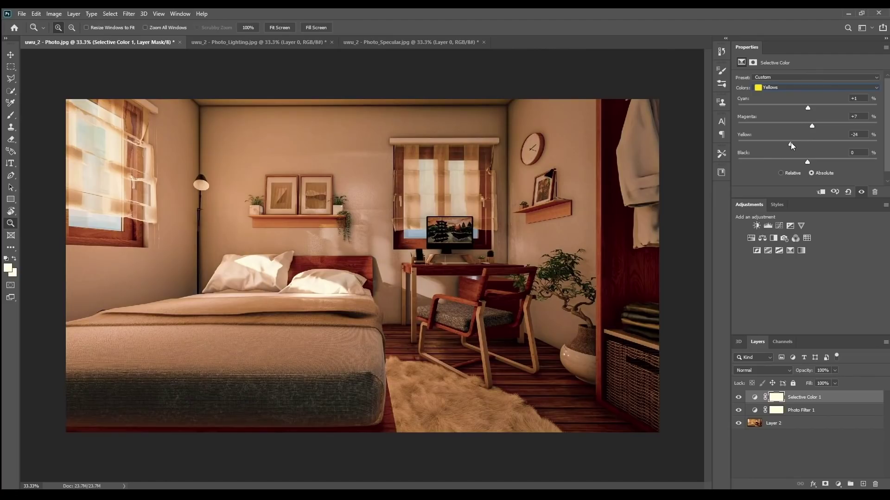
- Set Greens cyan to +2, then reduce cyan in the Whites to warm them
left_click(783, 88)
left_click(805, 110)
left_click_drag(807, 108, 809, 107)
left_click(815, 87)
left_click(787, 115)
left_click(815, 88)
left_click(788, 138)
mouse_move(807, 108)
left_mouse_down()
mouse_move(773, 108)
mouse_move(801, 107)
mouse_move(800, 162)
left_mouse_up()
- Nudge Neutrals magenta to +1 and add a little yellow to the Blacks
left_click(815, 88)
left_click(803, 113)
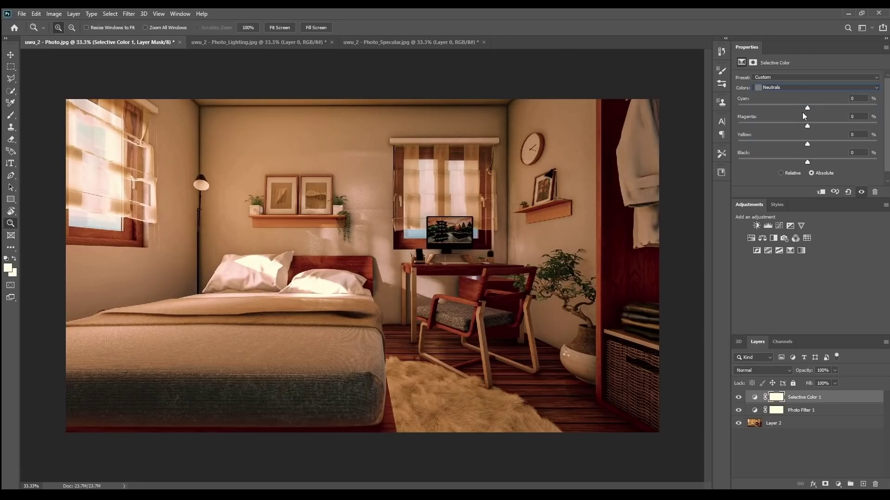
left_click_drag(810, 125, 807, 125)
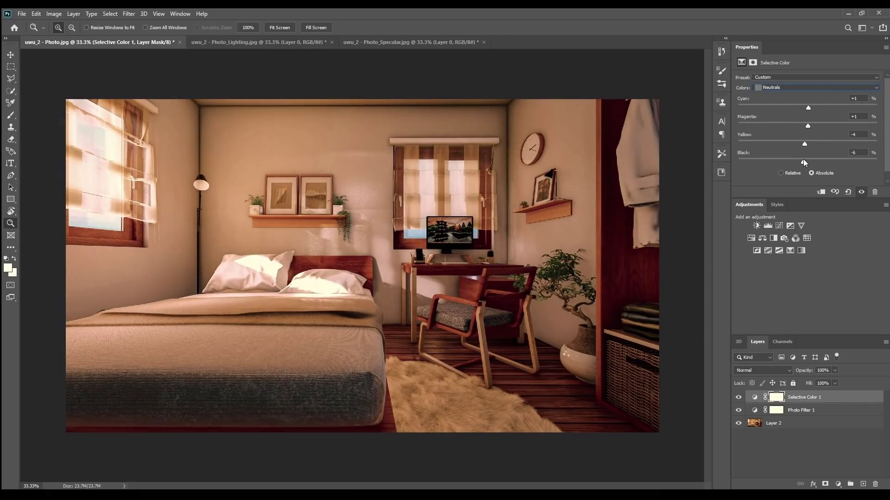
left_click(789, 88)
left_click(804, 122)
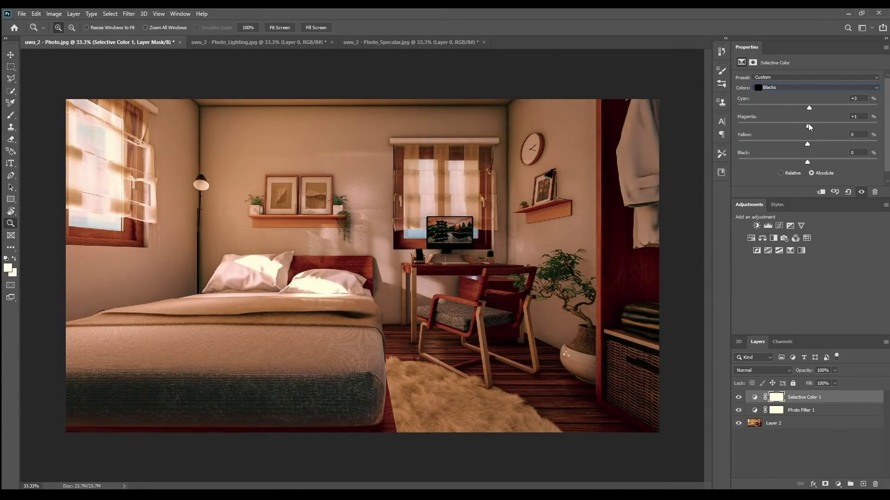
left_click_drag(807, 143, 810, 143)
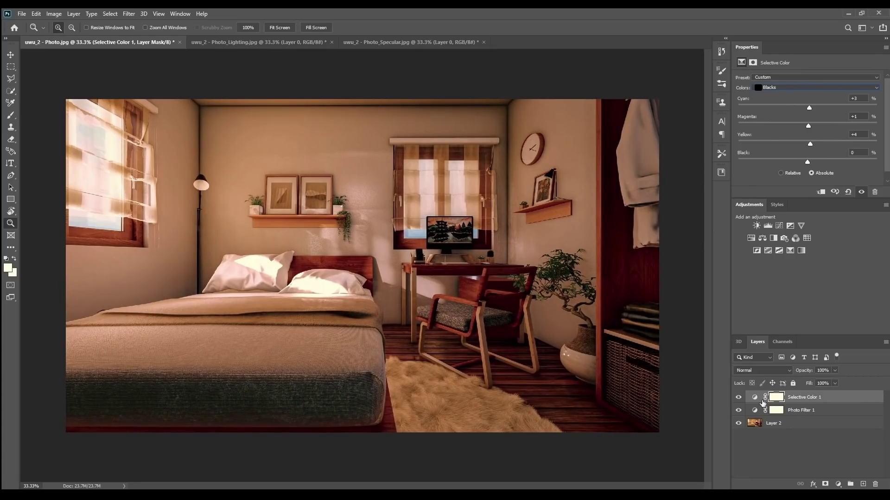